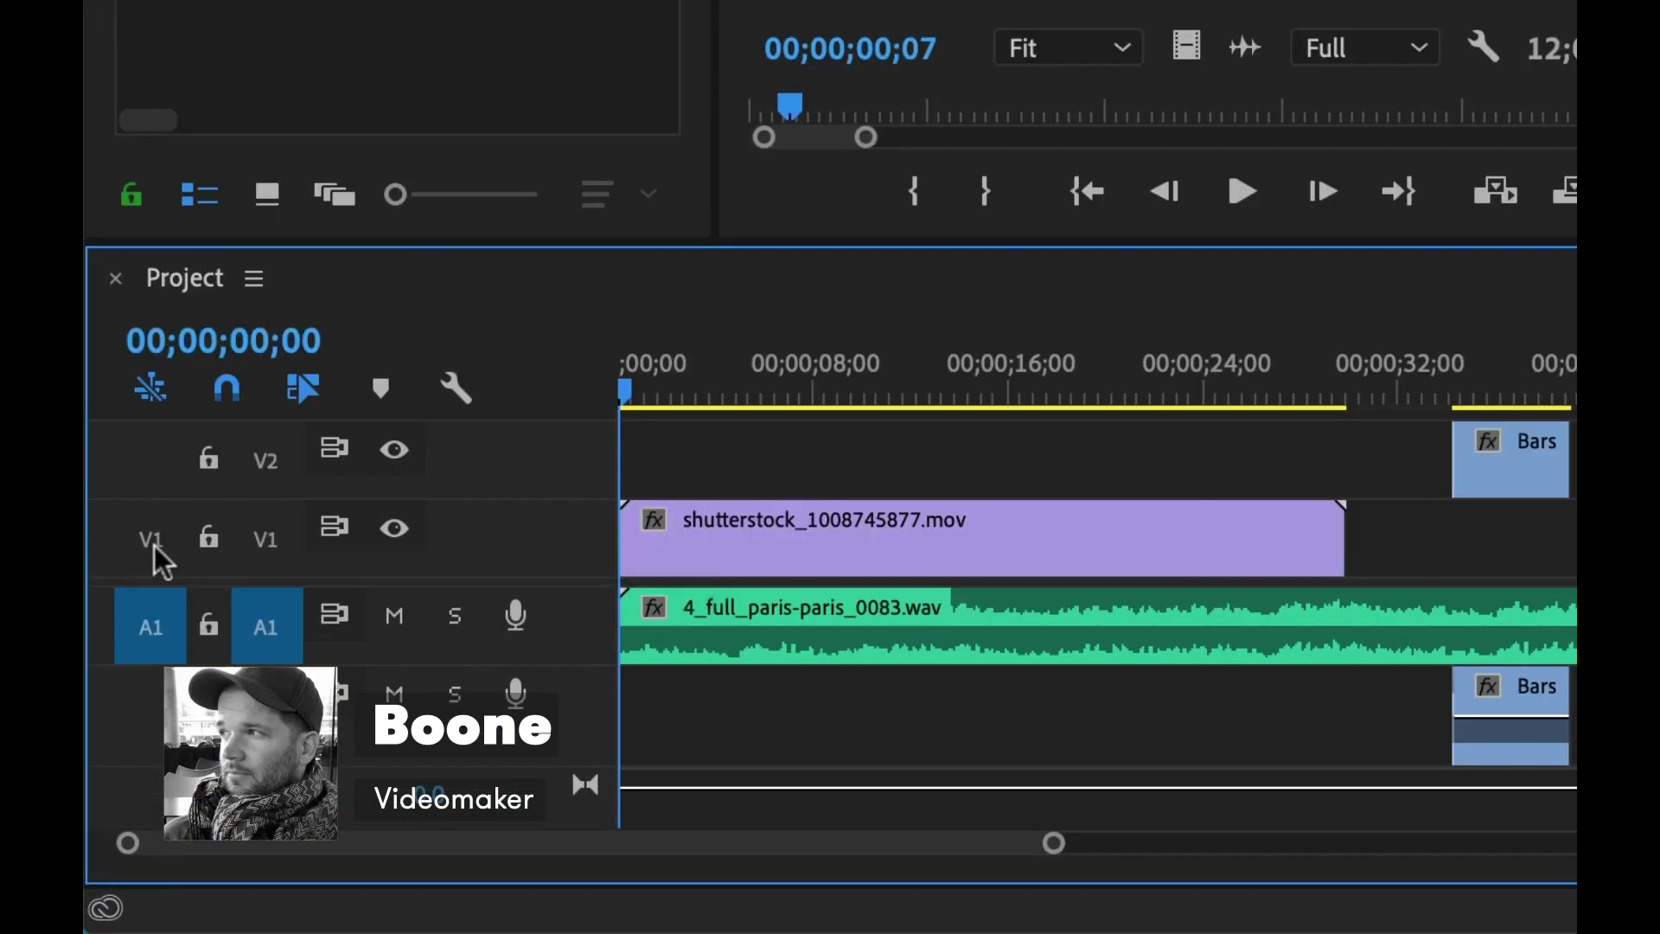
Step: Put Bars and Tone on A1, then repatch the video to V1 and insert Bars and Tone at the playhead
click(114, 751)
drag(216, 362, 1187, 785)
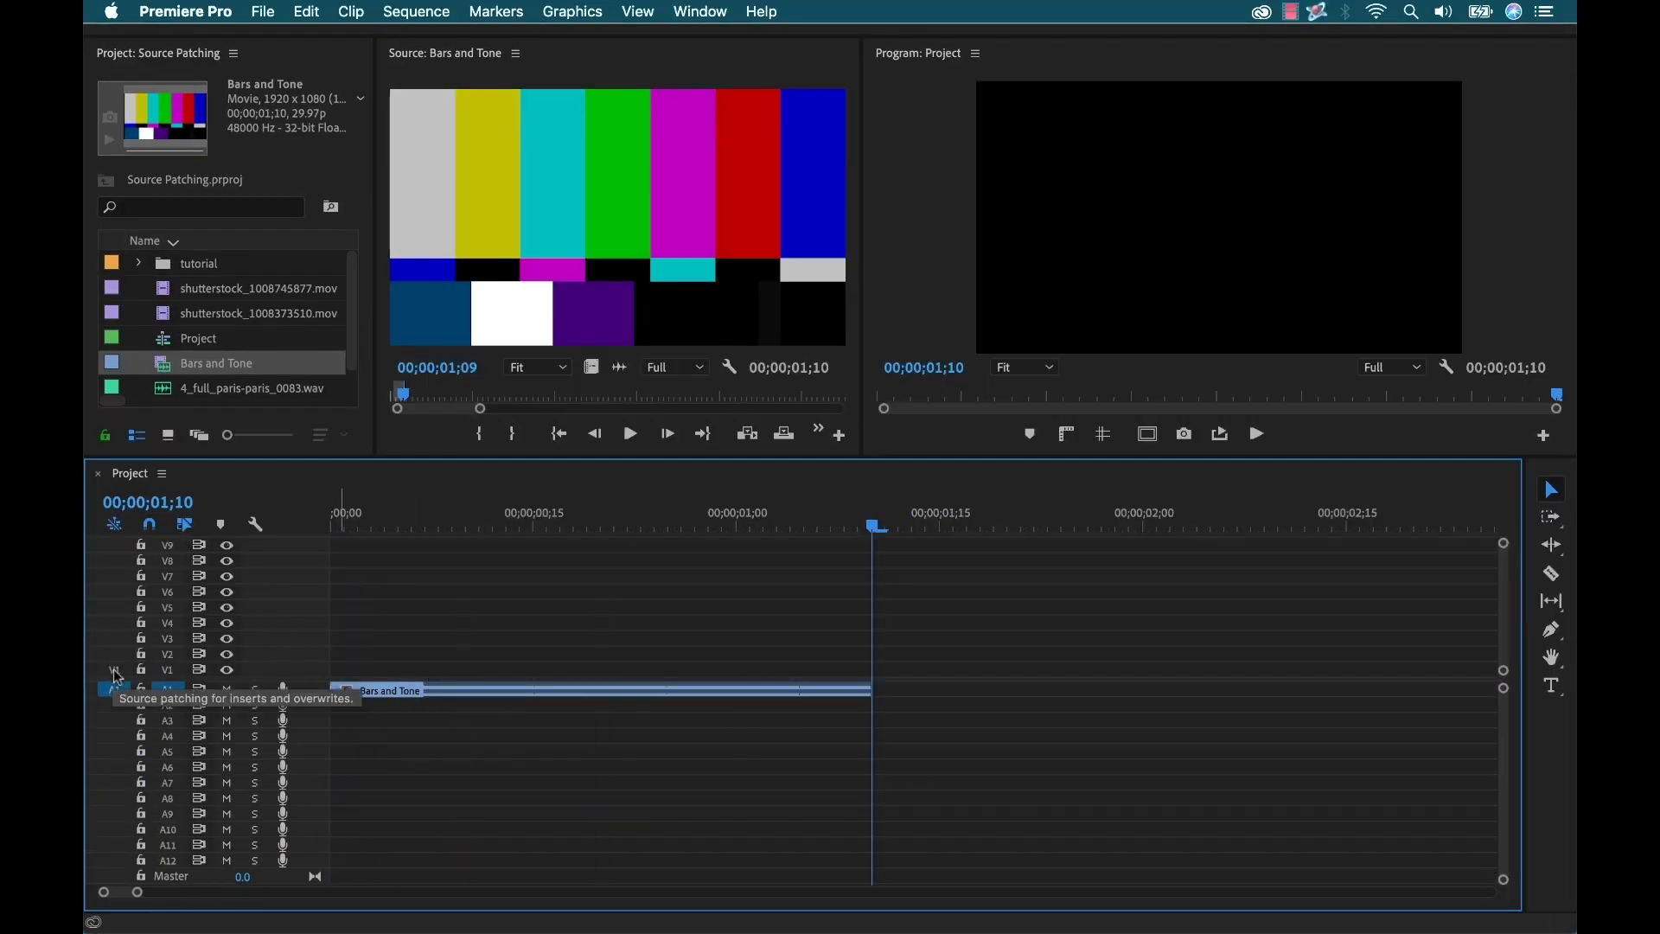
click(115, 670)
key(comma)
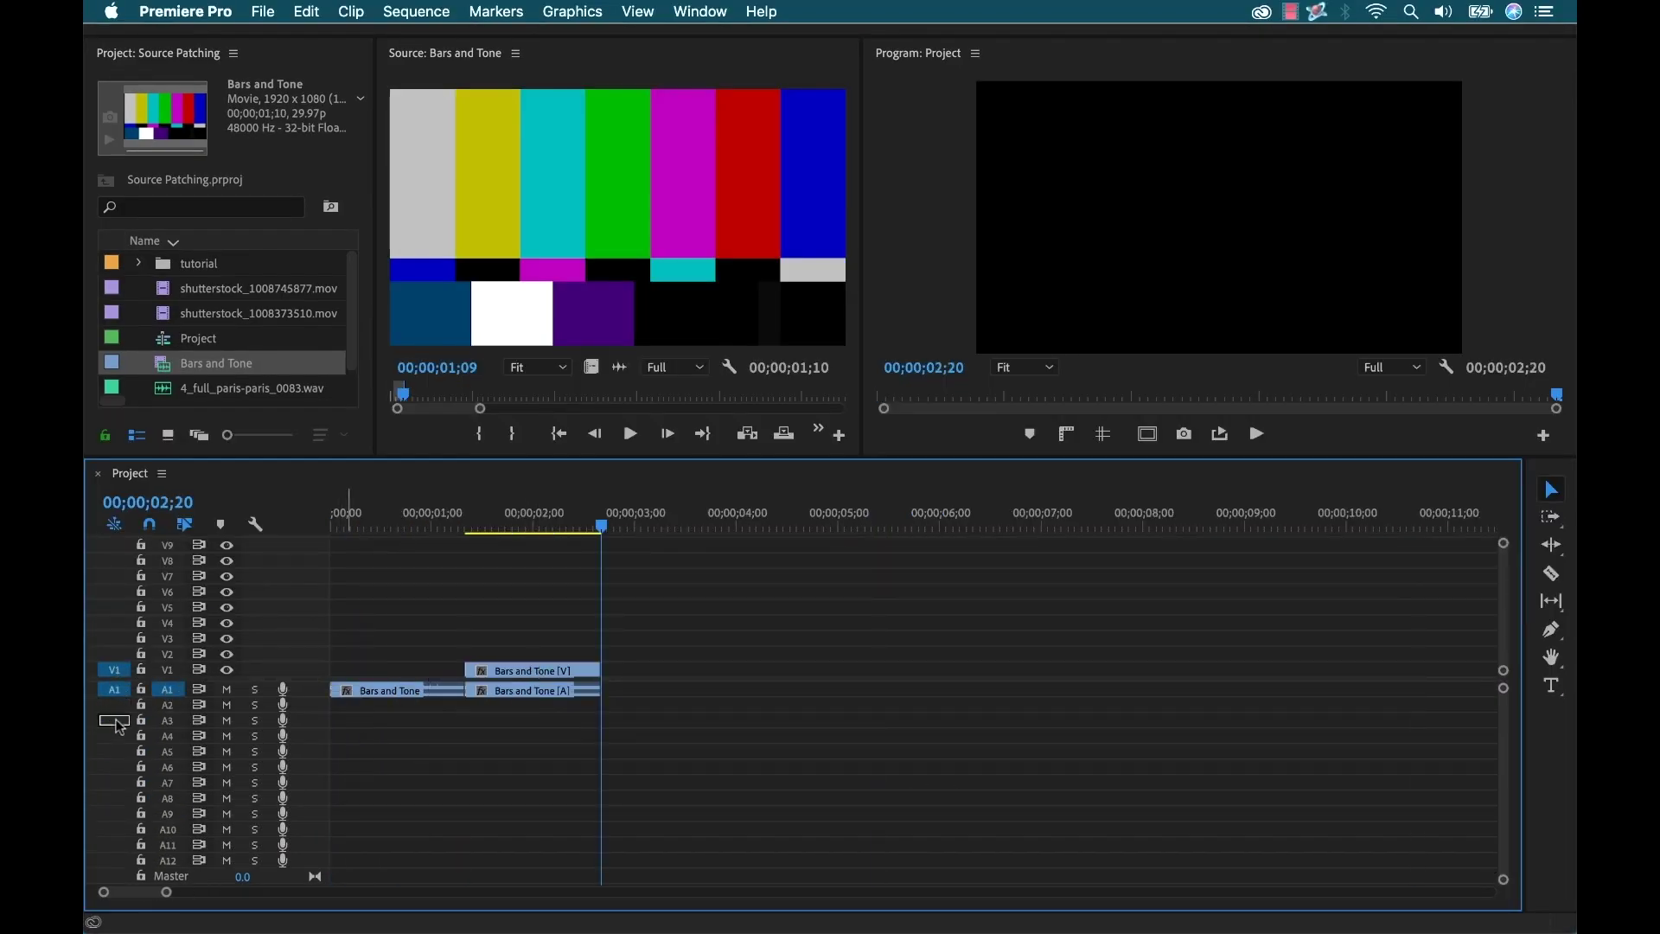
Step: Insert Bars and Tone on V1/A3, then V4/A3, then V4/A5 by moving the source patches
click(114, 720)
key(comma)
click(115, 622)
key(comma)
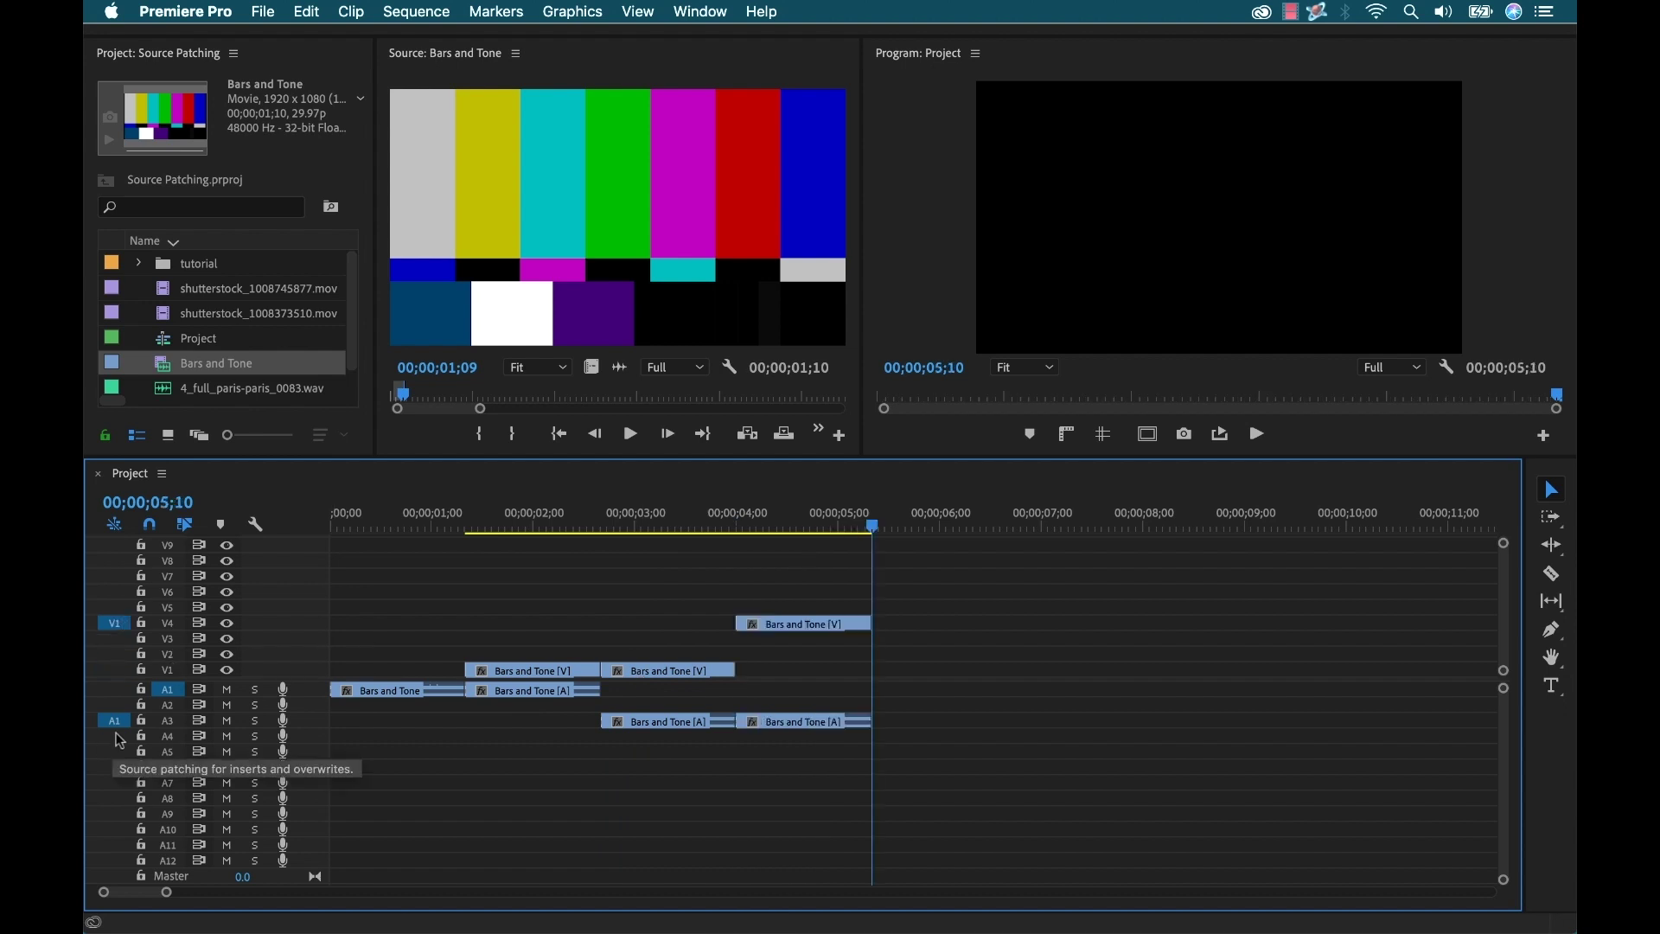
click(115, 752)
key(comma)
Step: Insert Bars and Tone on V4/A7 and V2/A7, then video-only on V2
click(114, 783)
key(comma)
click(114, 654)
key(comma)
click(115, 783)
key(comma)
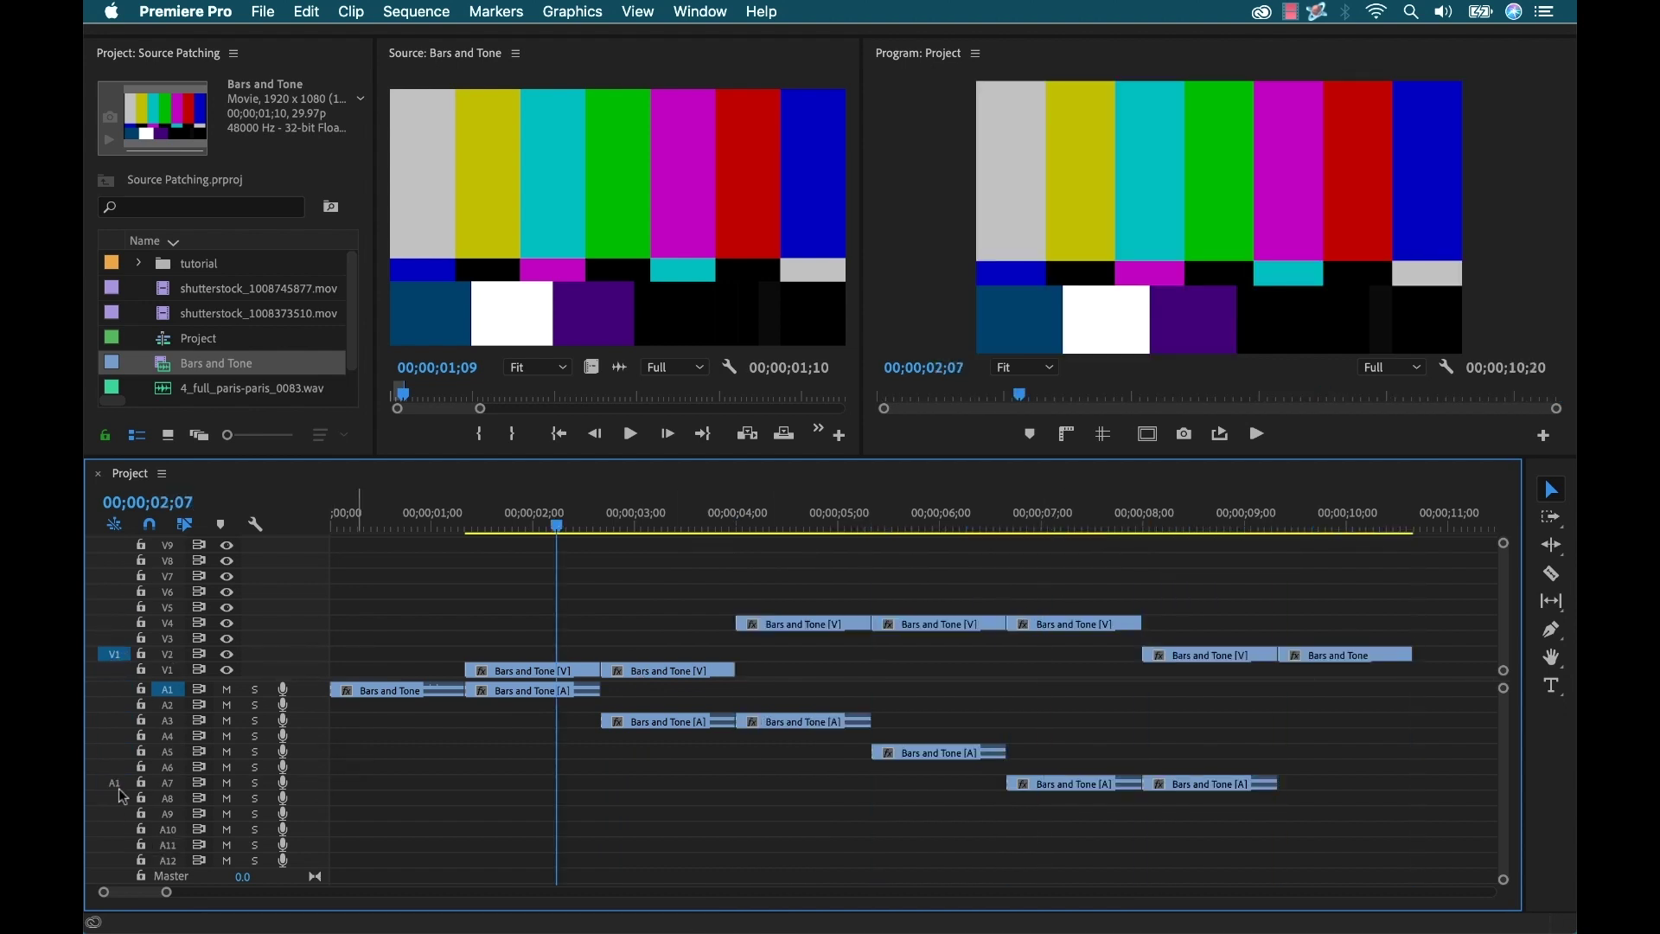
click(115, 689)
click(114, 670)
key(comma)
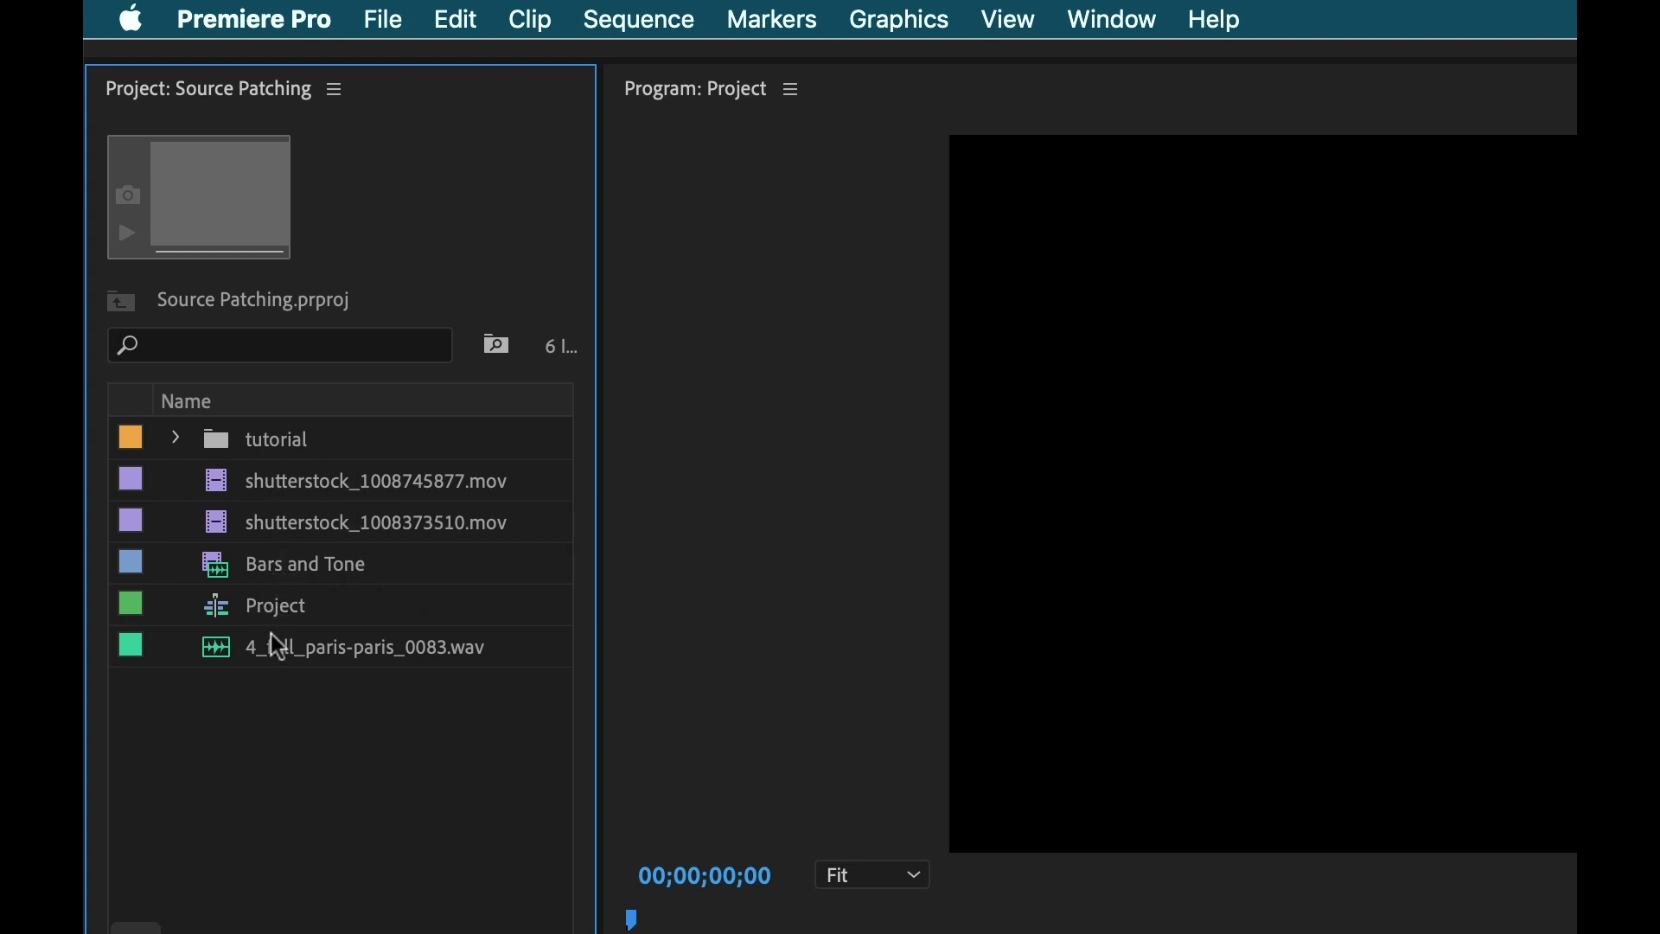
mouse_move(284, 666)
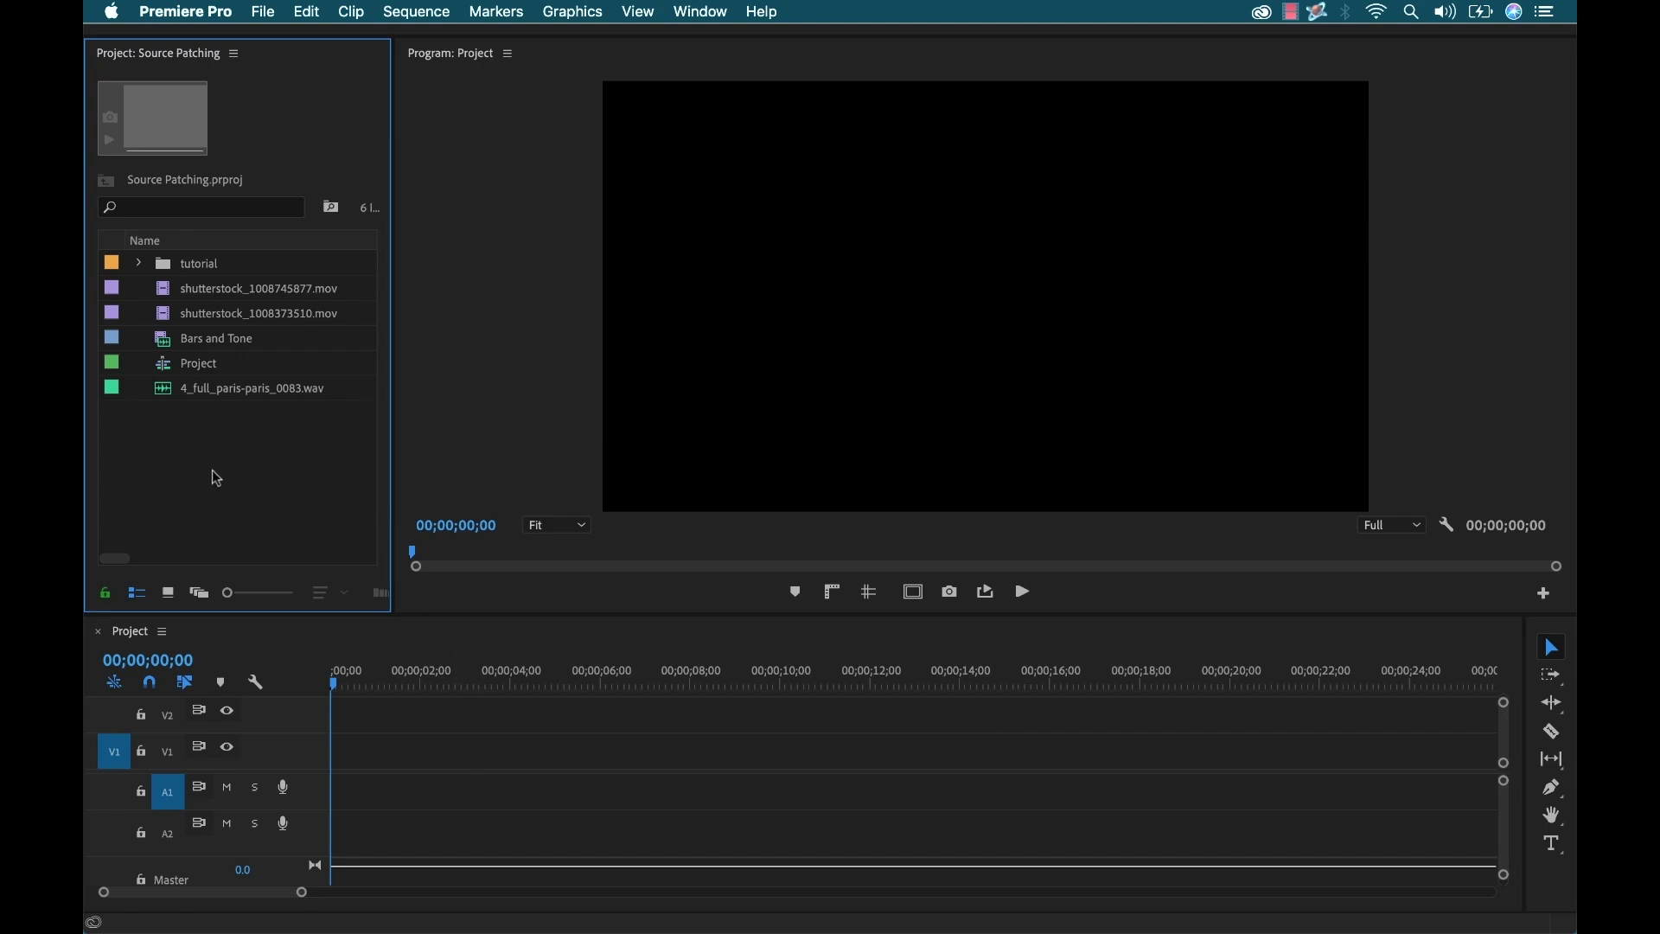
Step: Place shutterstock_1008745877.mov on V1, Bars and Tone on V2/A2, and the wav at the start of A1
click(163, 296)
drag(183, 313, 337, 759)
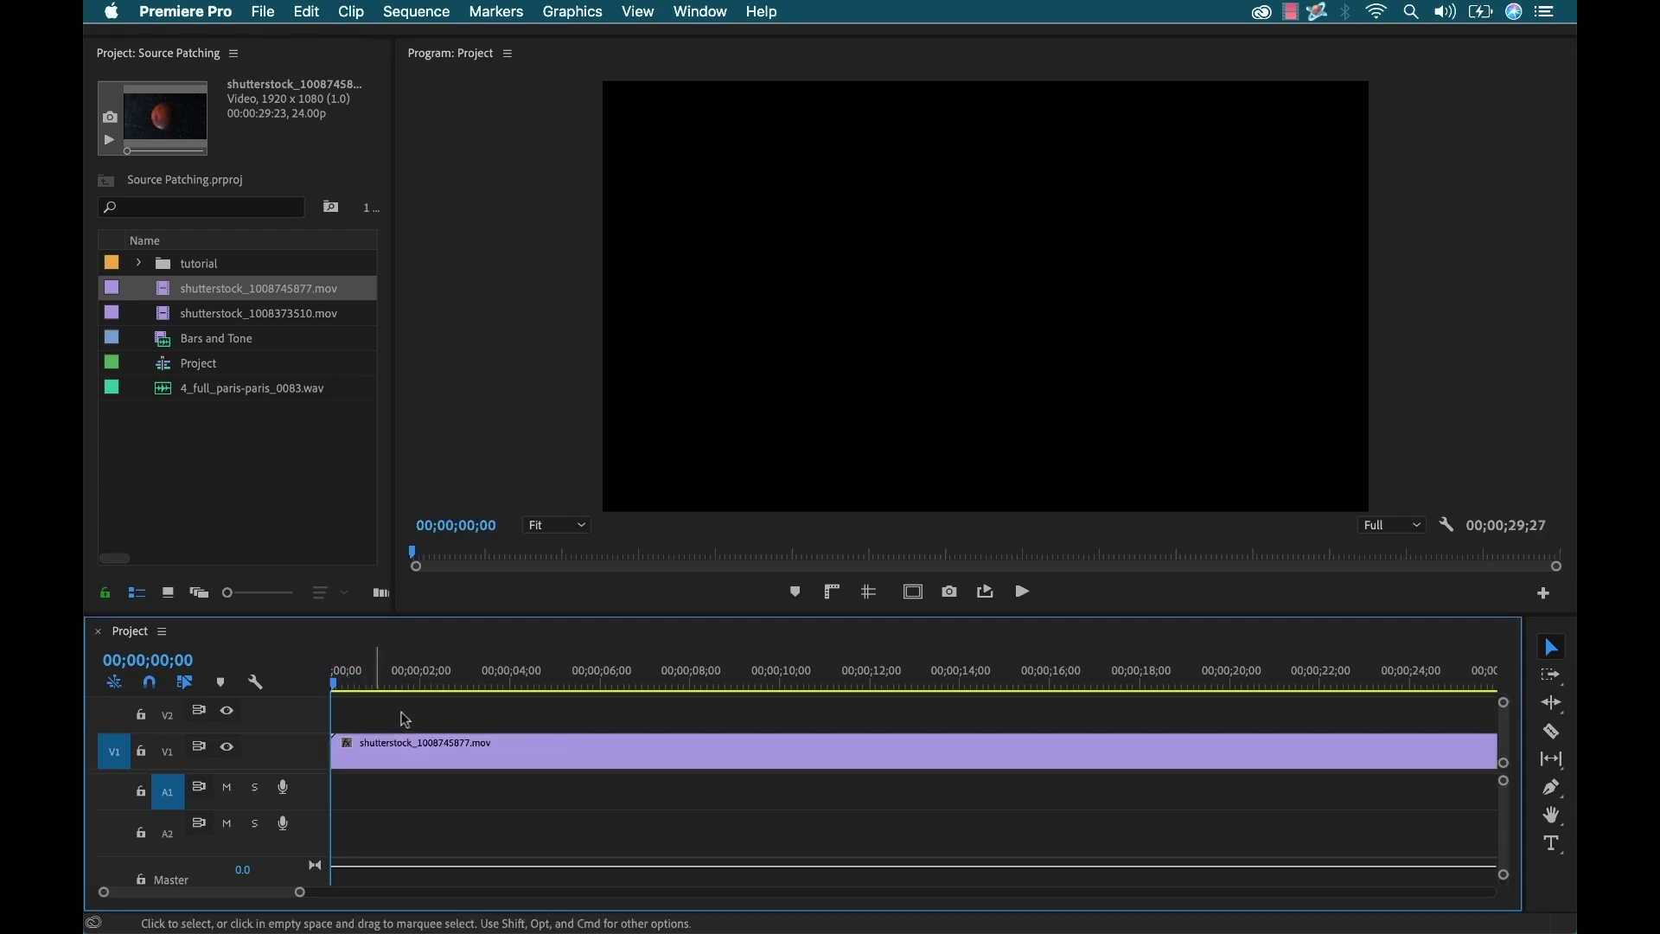
key(minus)
key(minus)
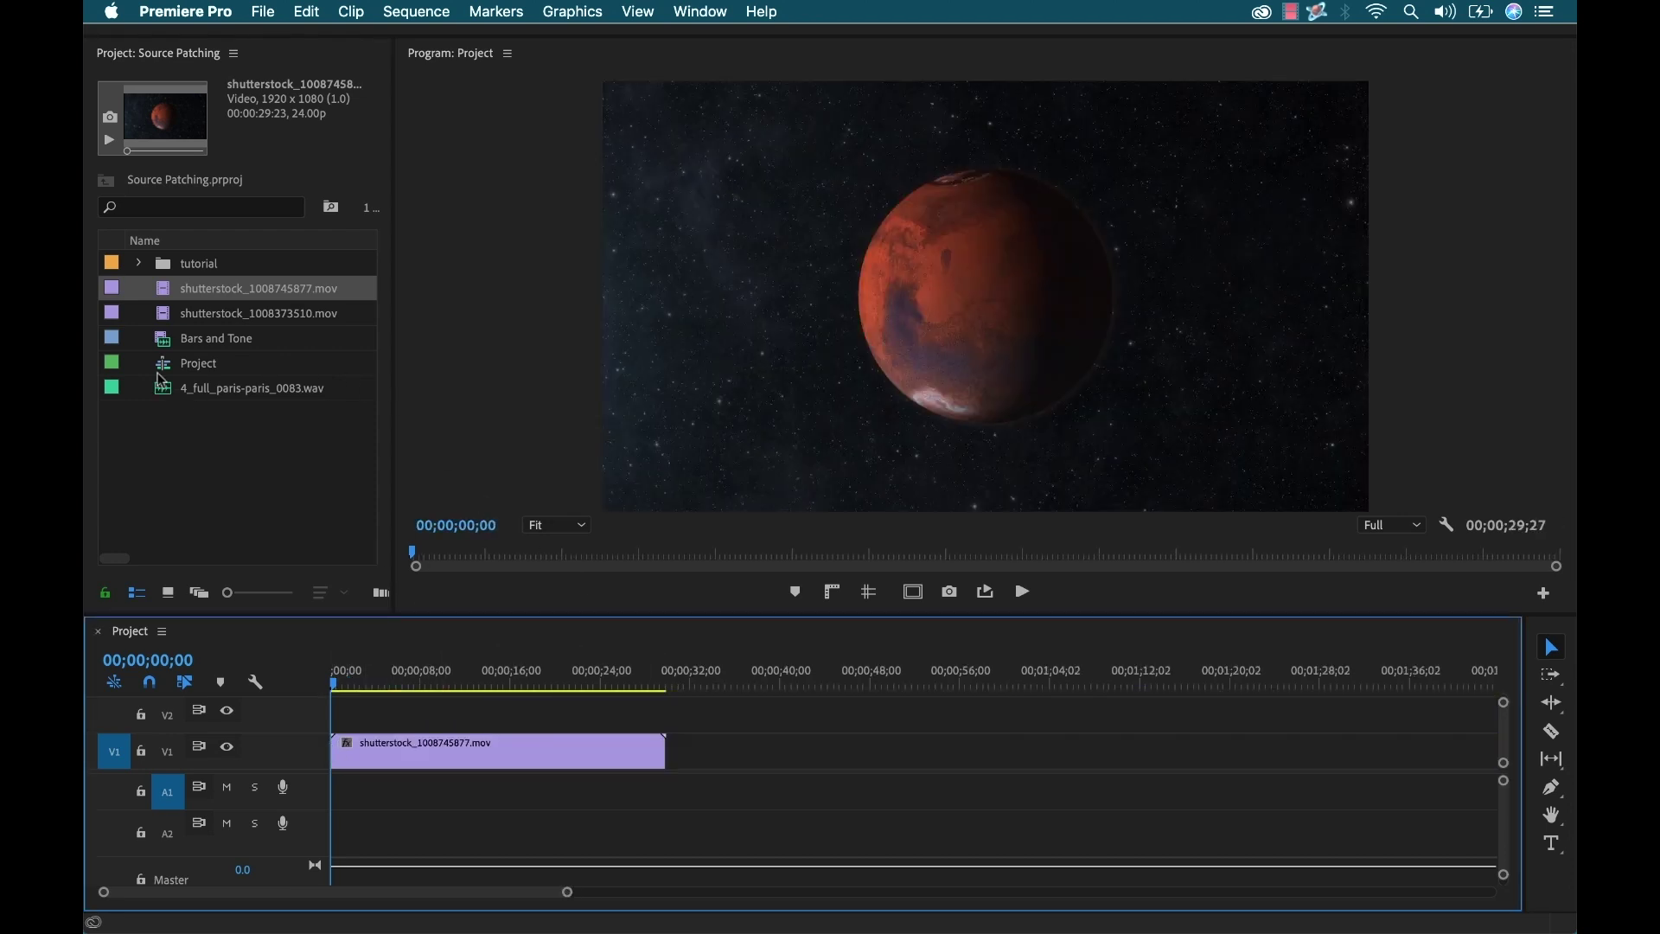
drag(162, 344, 717, 725)
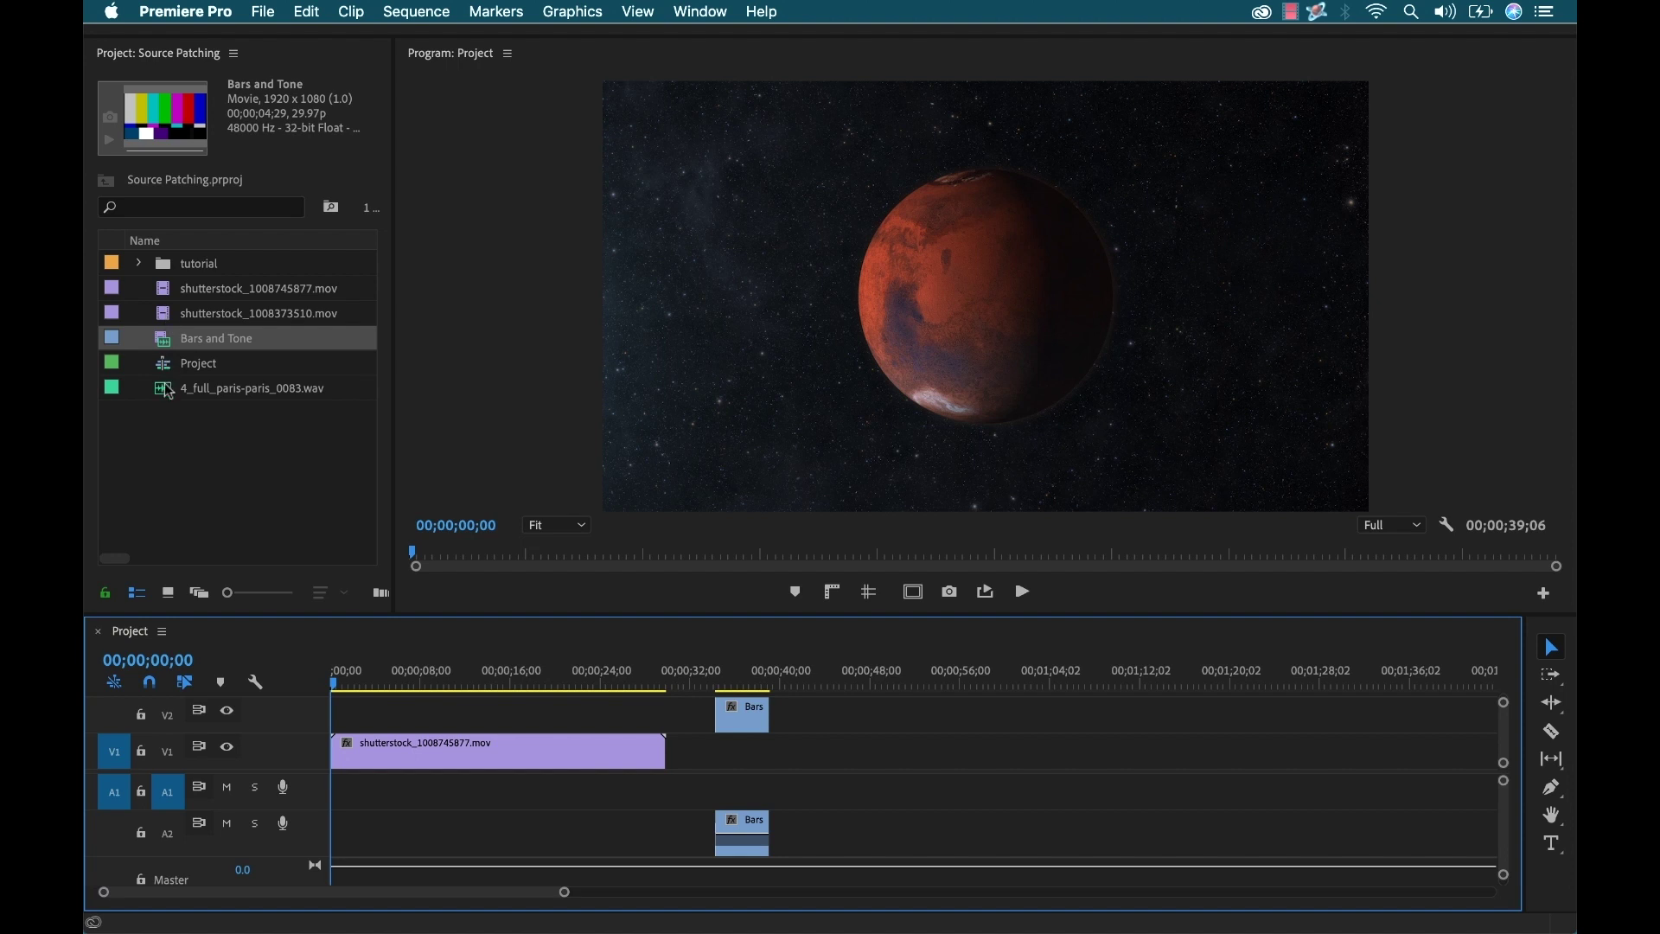
drag(169, 392, 339, 787)
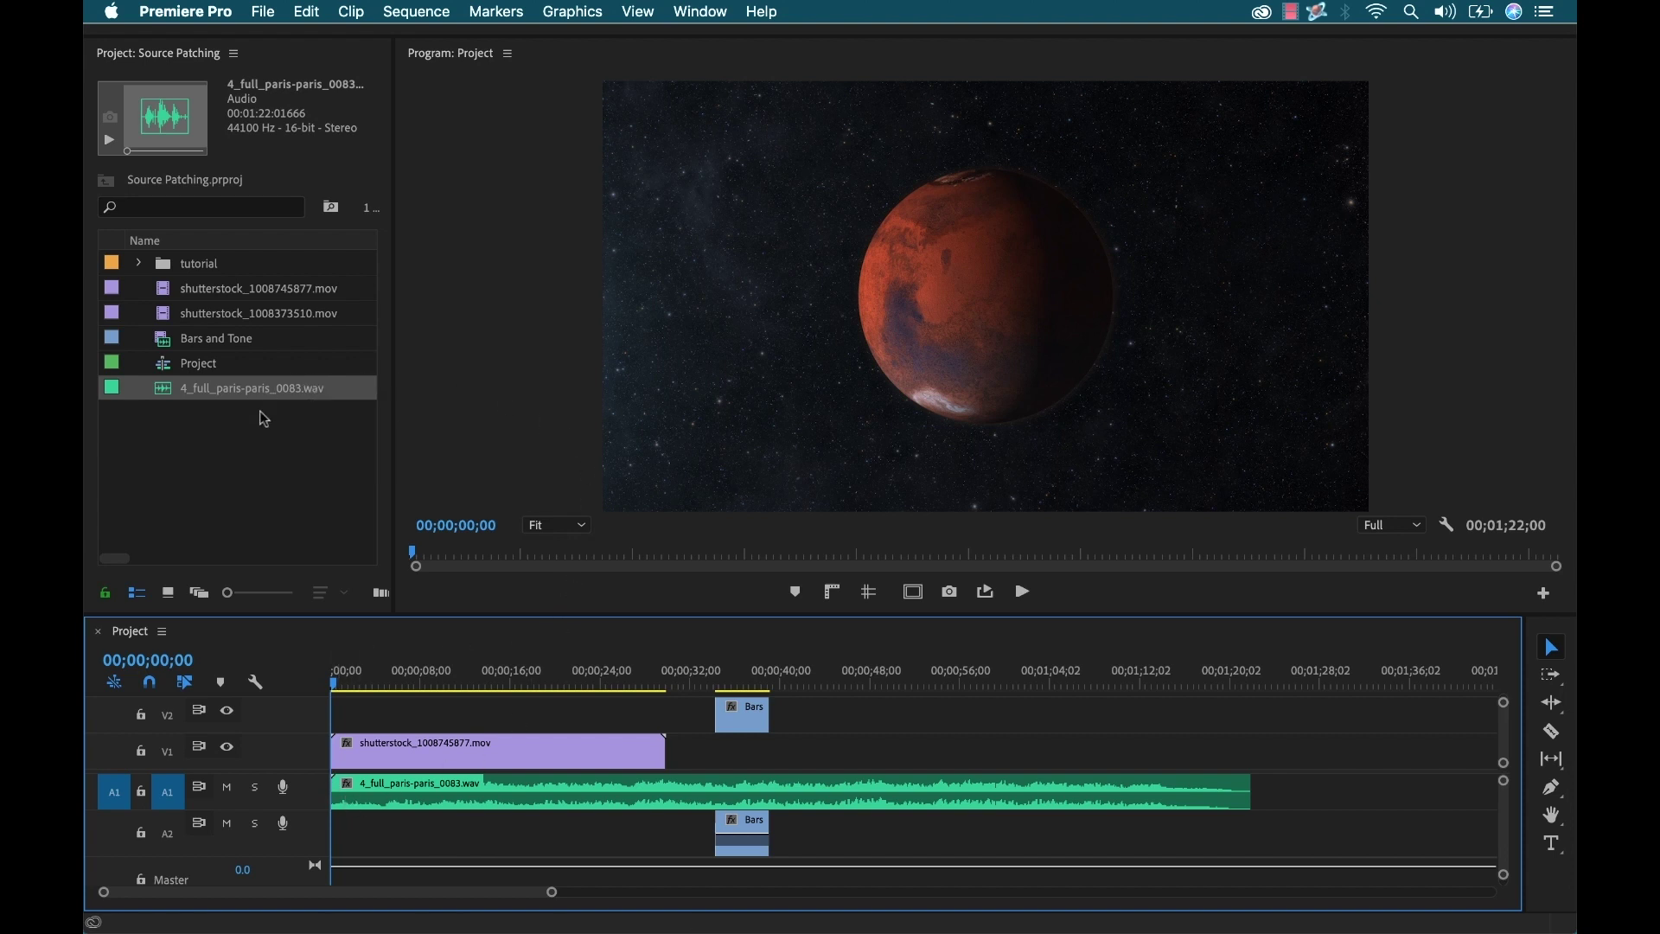
Step: Test inserting the wav into A1 around 00;00;21;14, undo it, and preview replace and overwrite drags
click(166, 397)
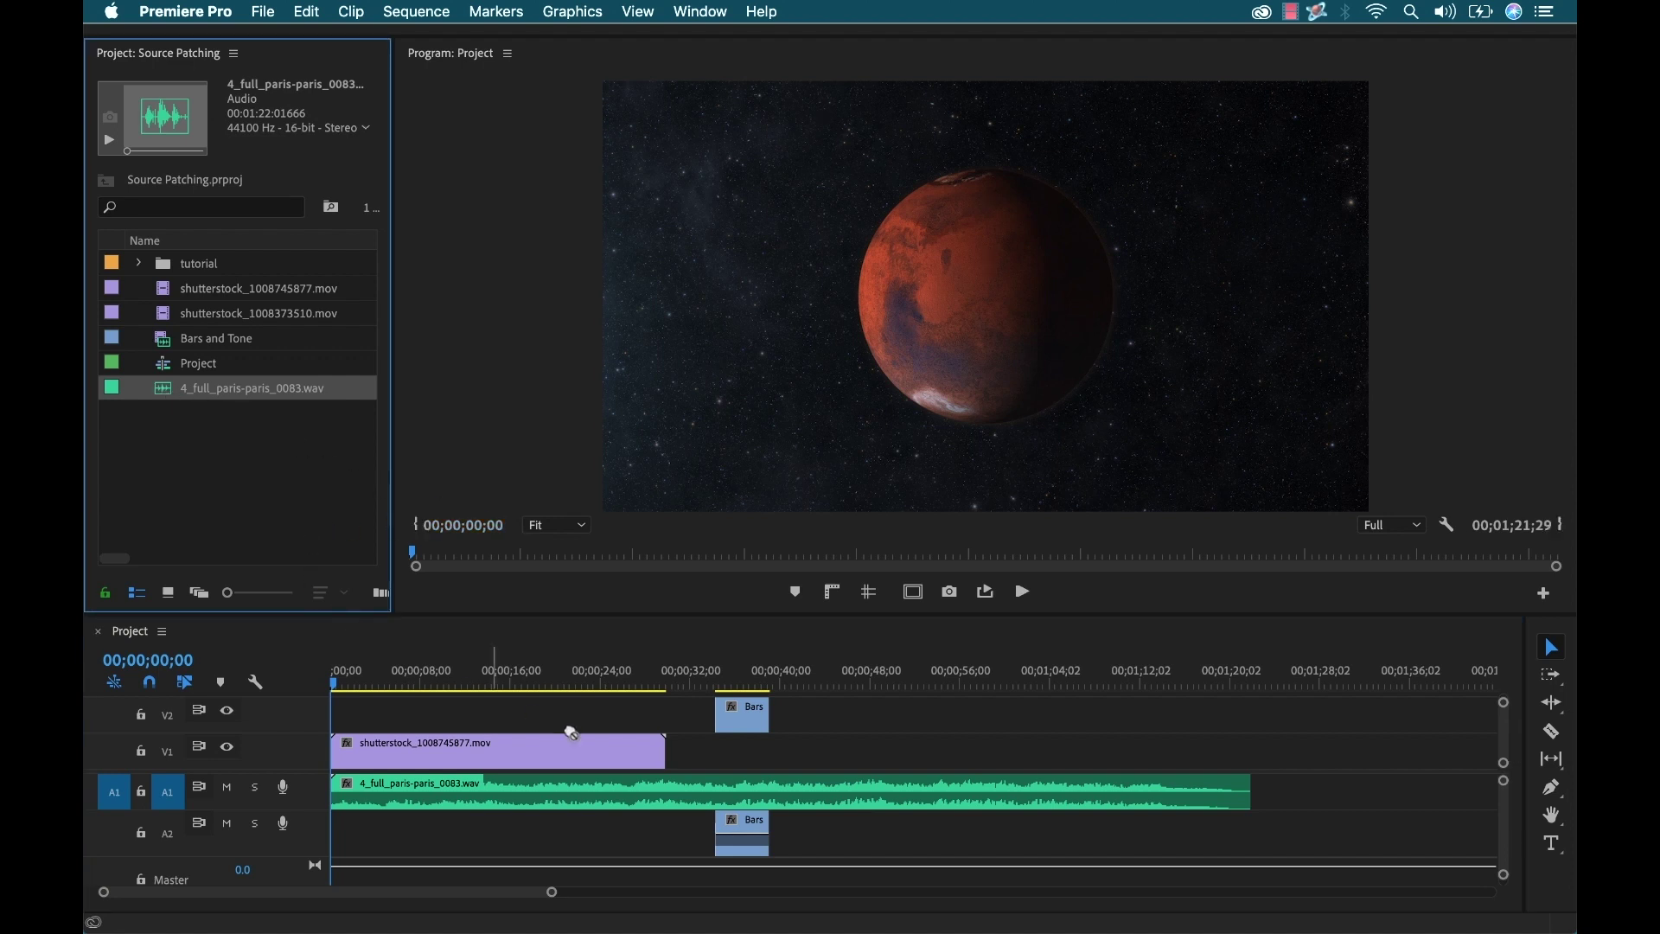
drag(541, 749, 583, 809)
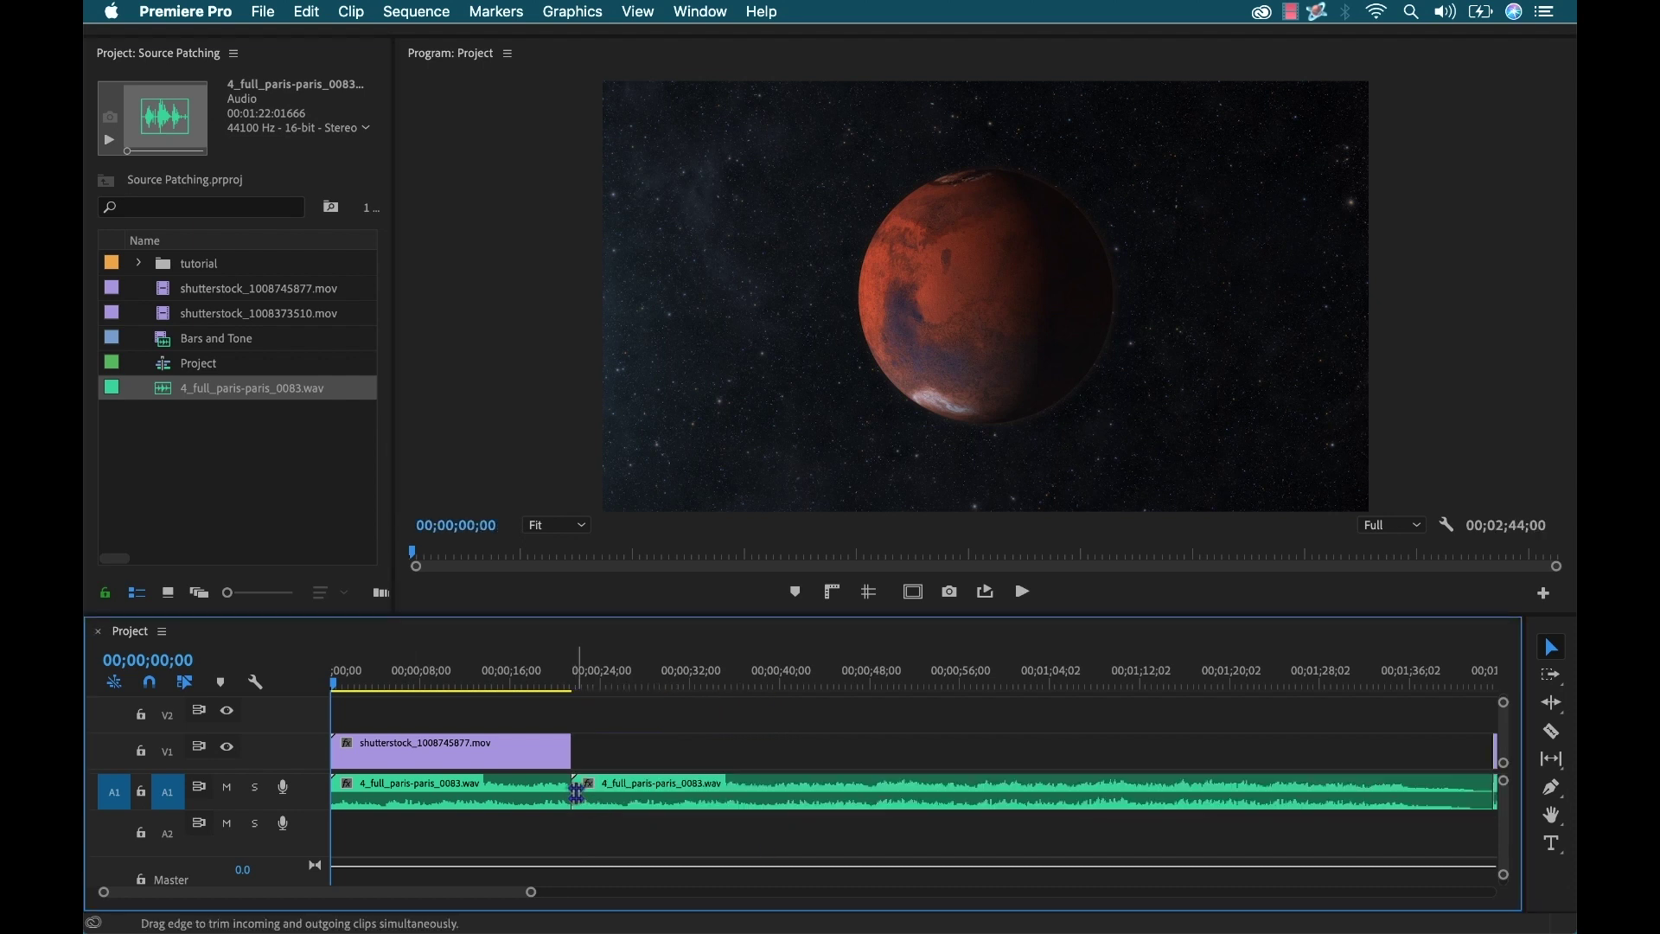
key(super+z)
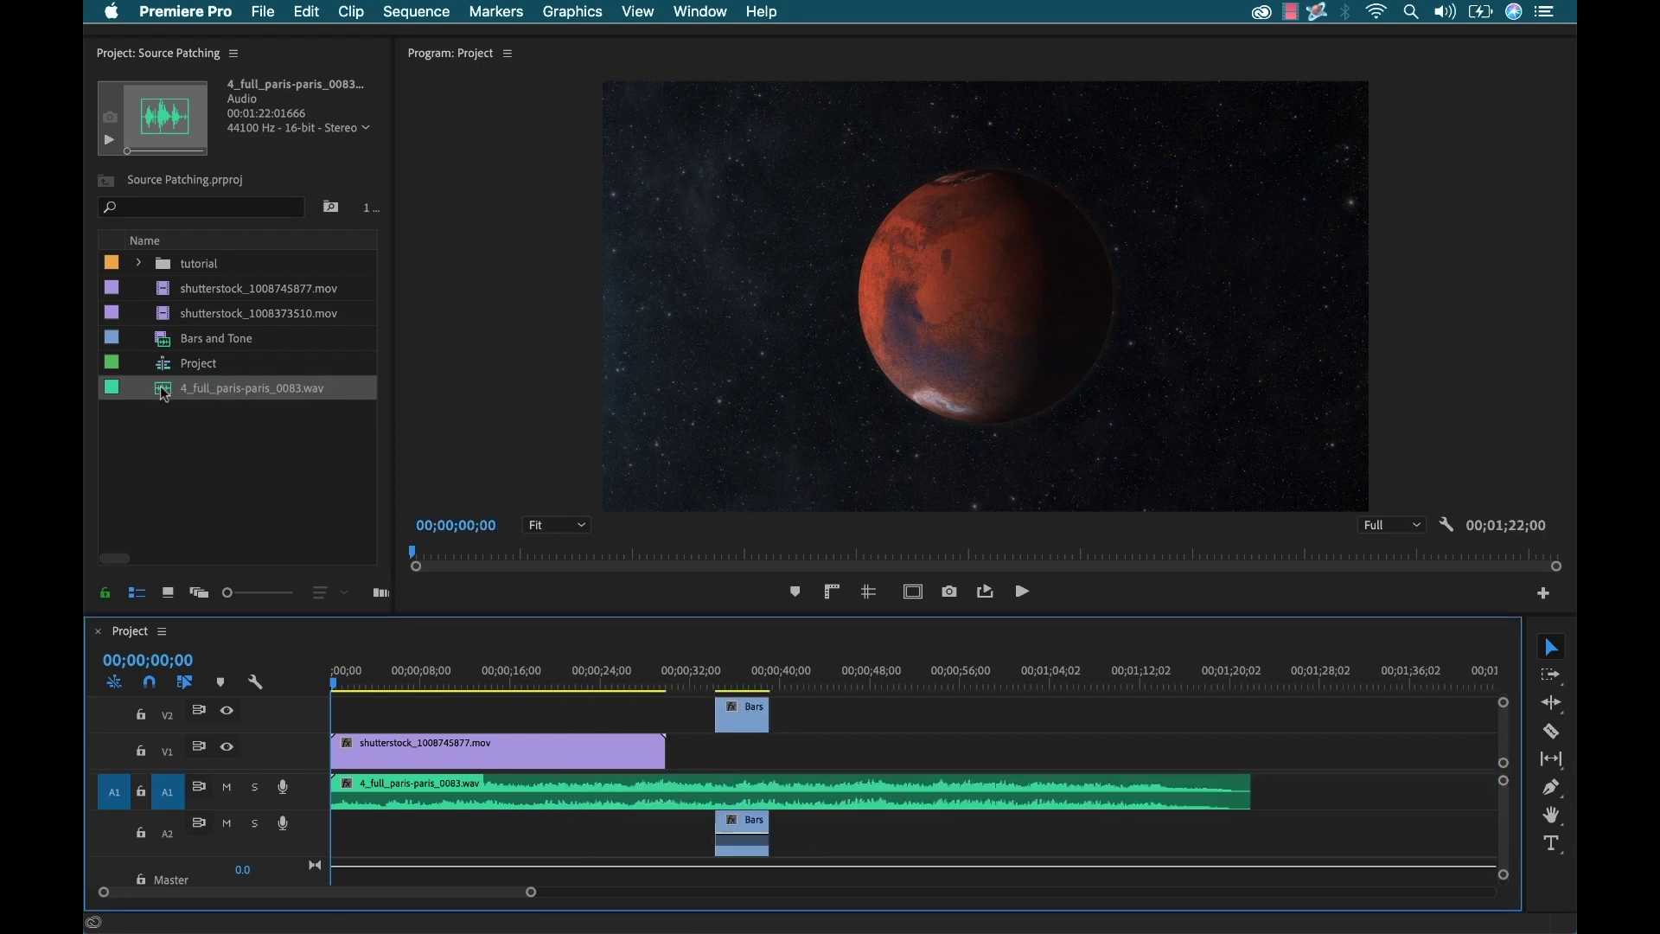
drag(164, 394, 595, 789)
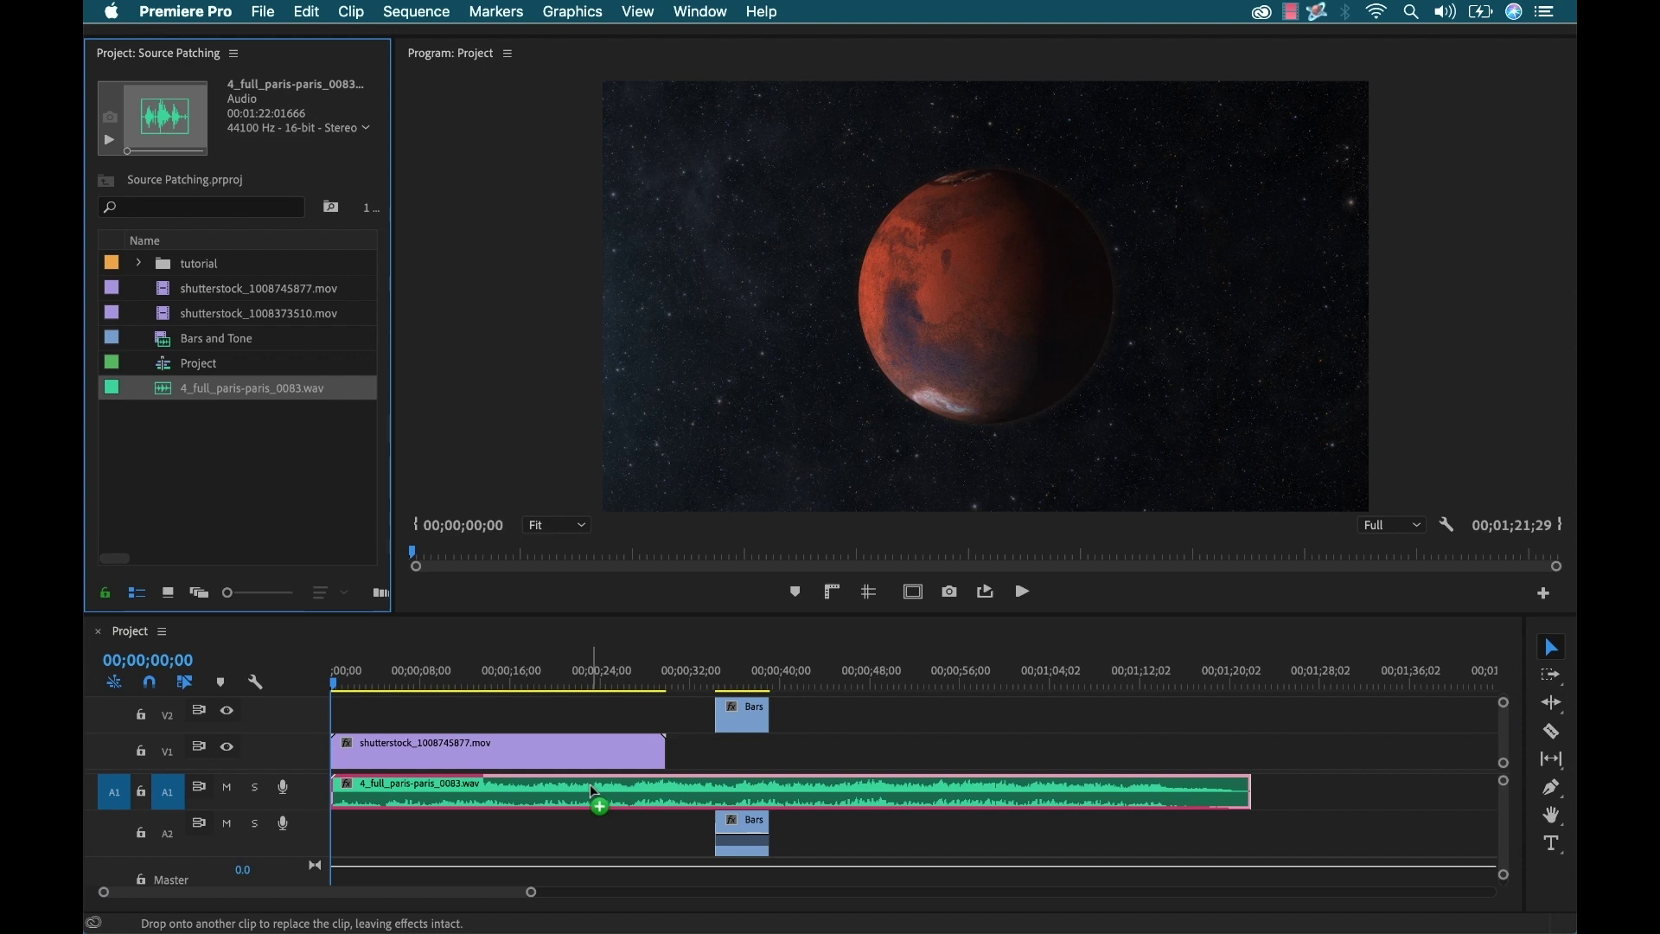
drag(590, 785, 517, 783)
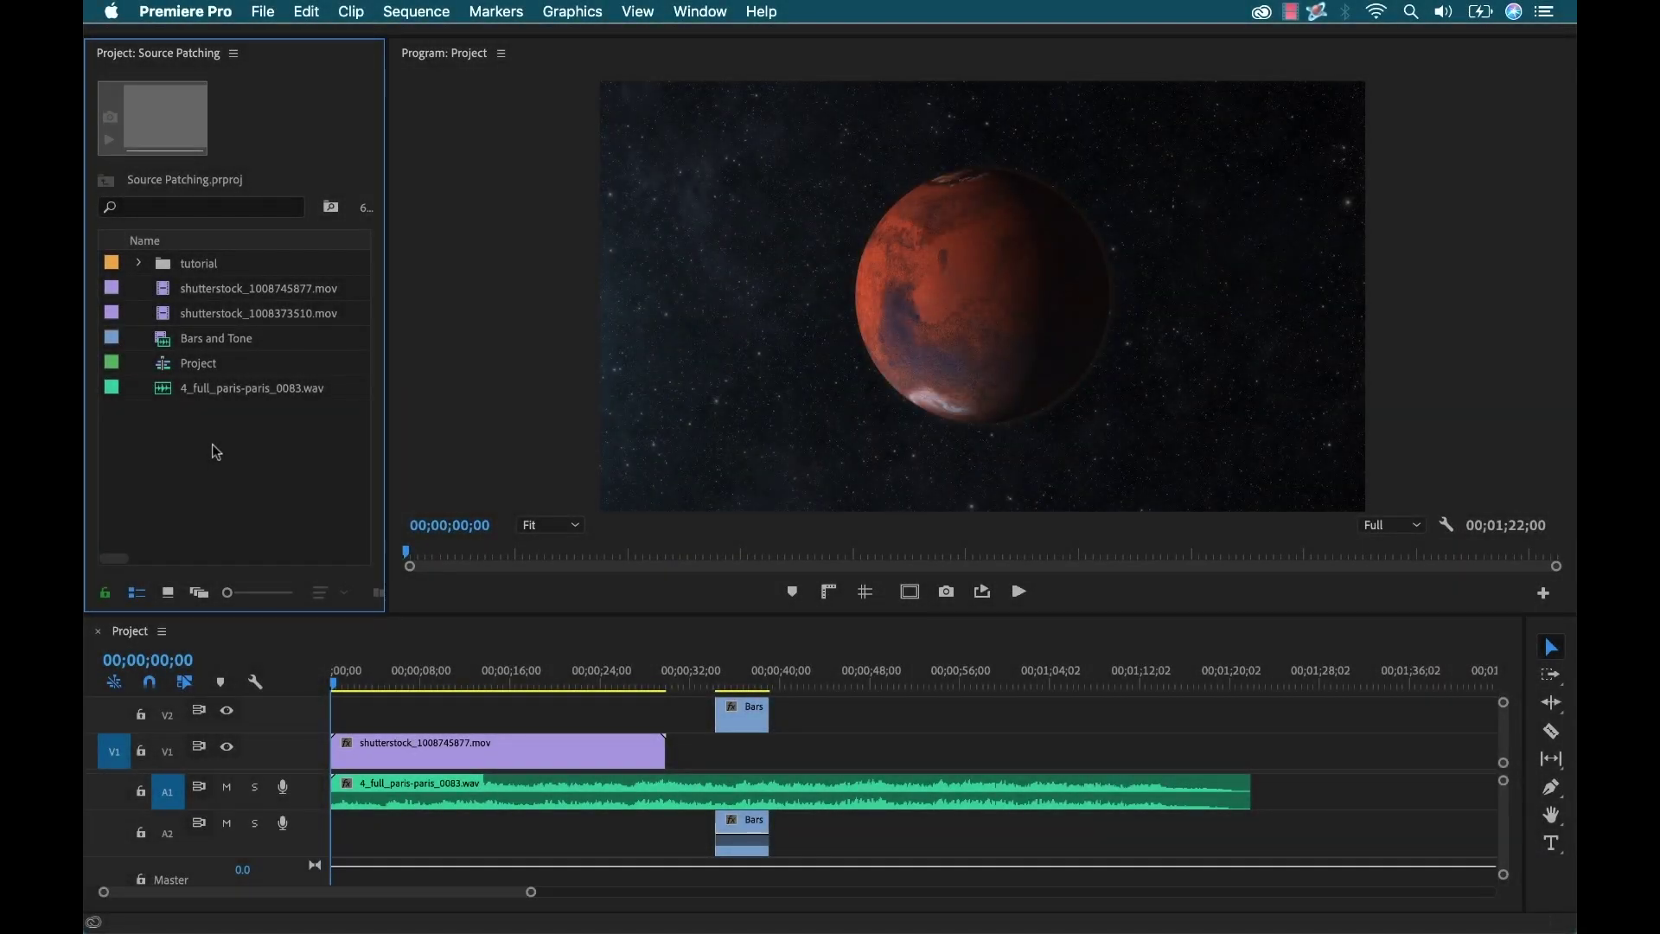
click(171, 396)
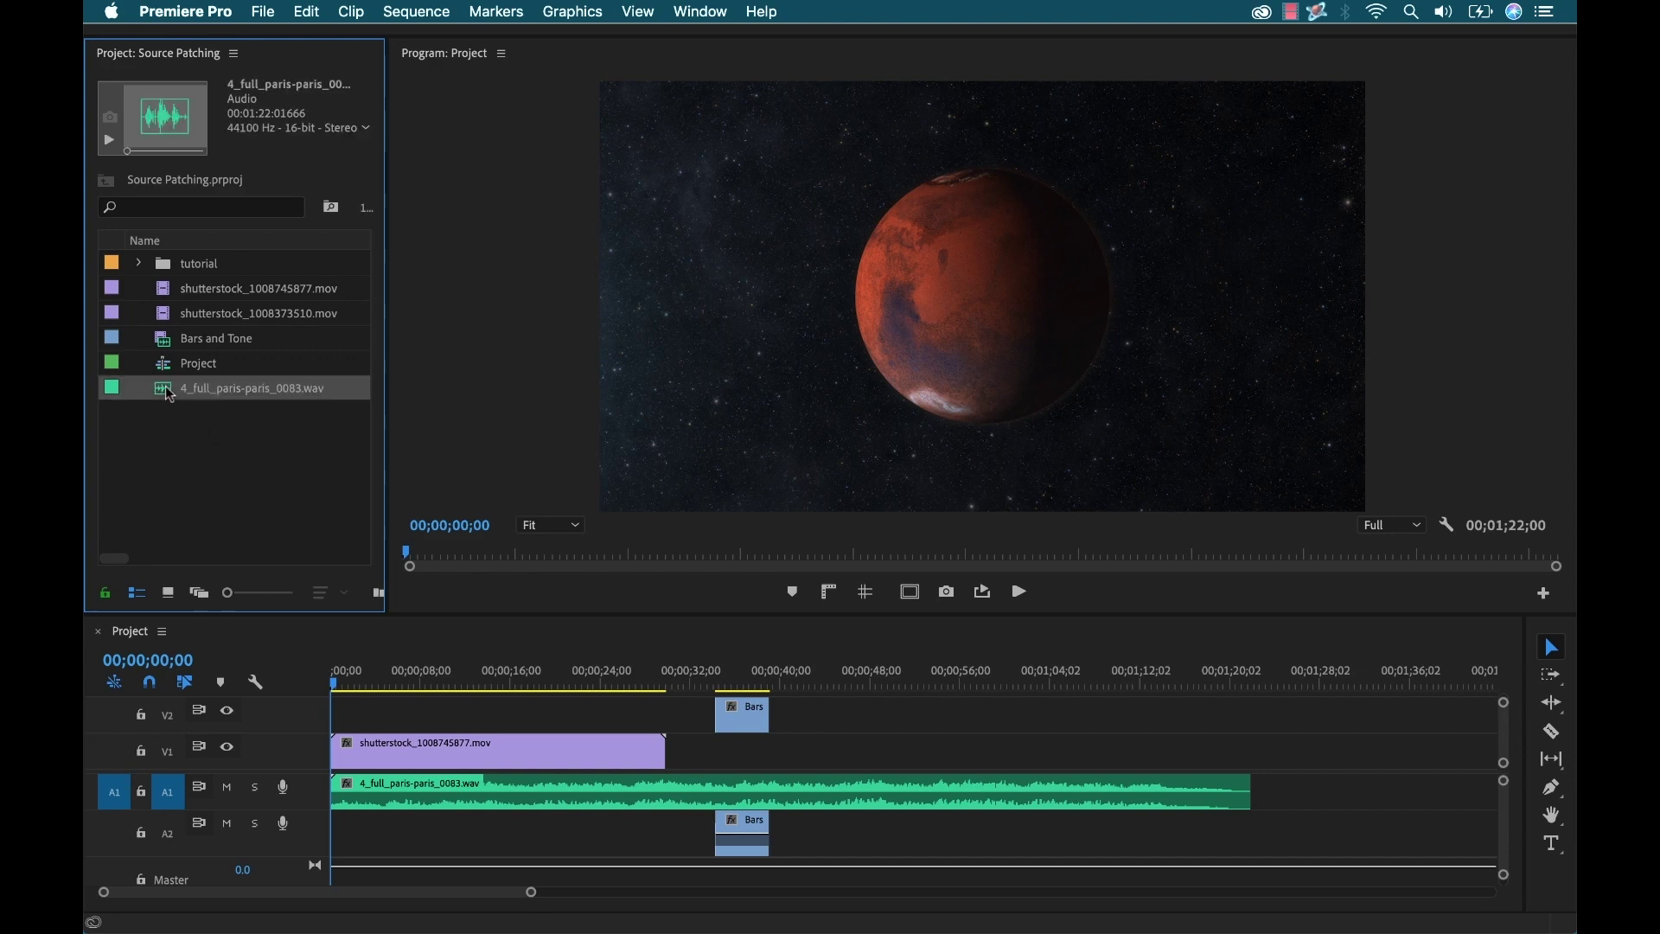
drag(170, 396, 1049, 158)
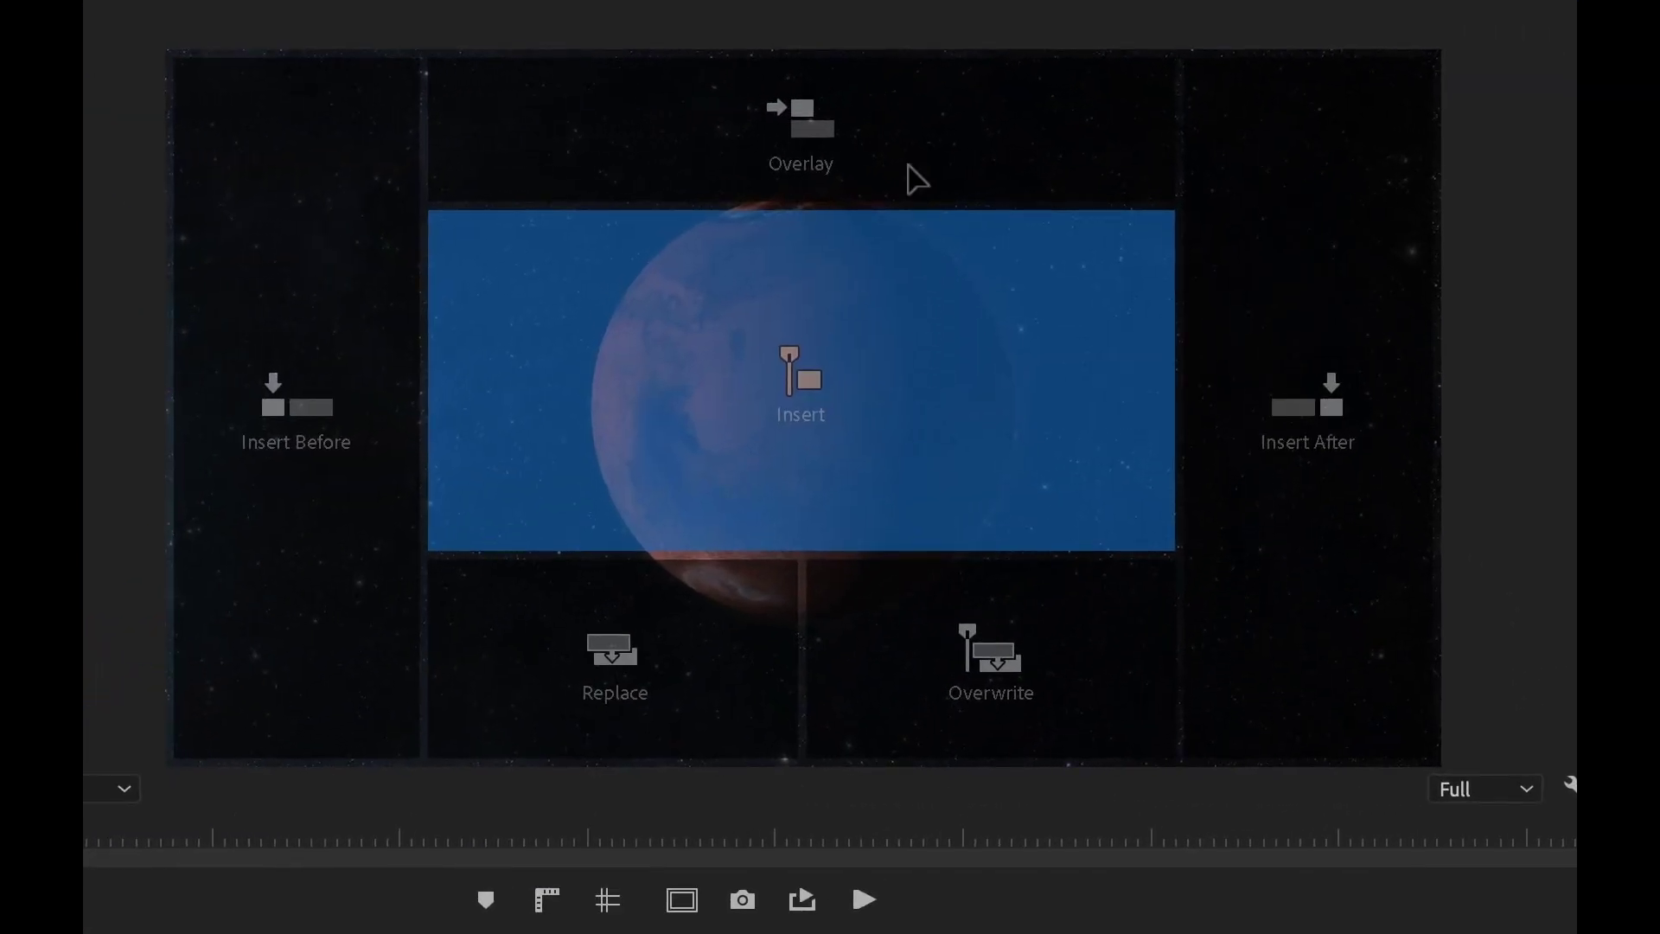
drag(908, 164, 1222, 591)
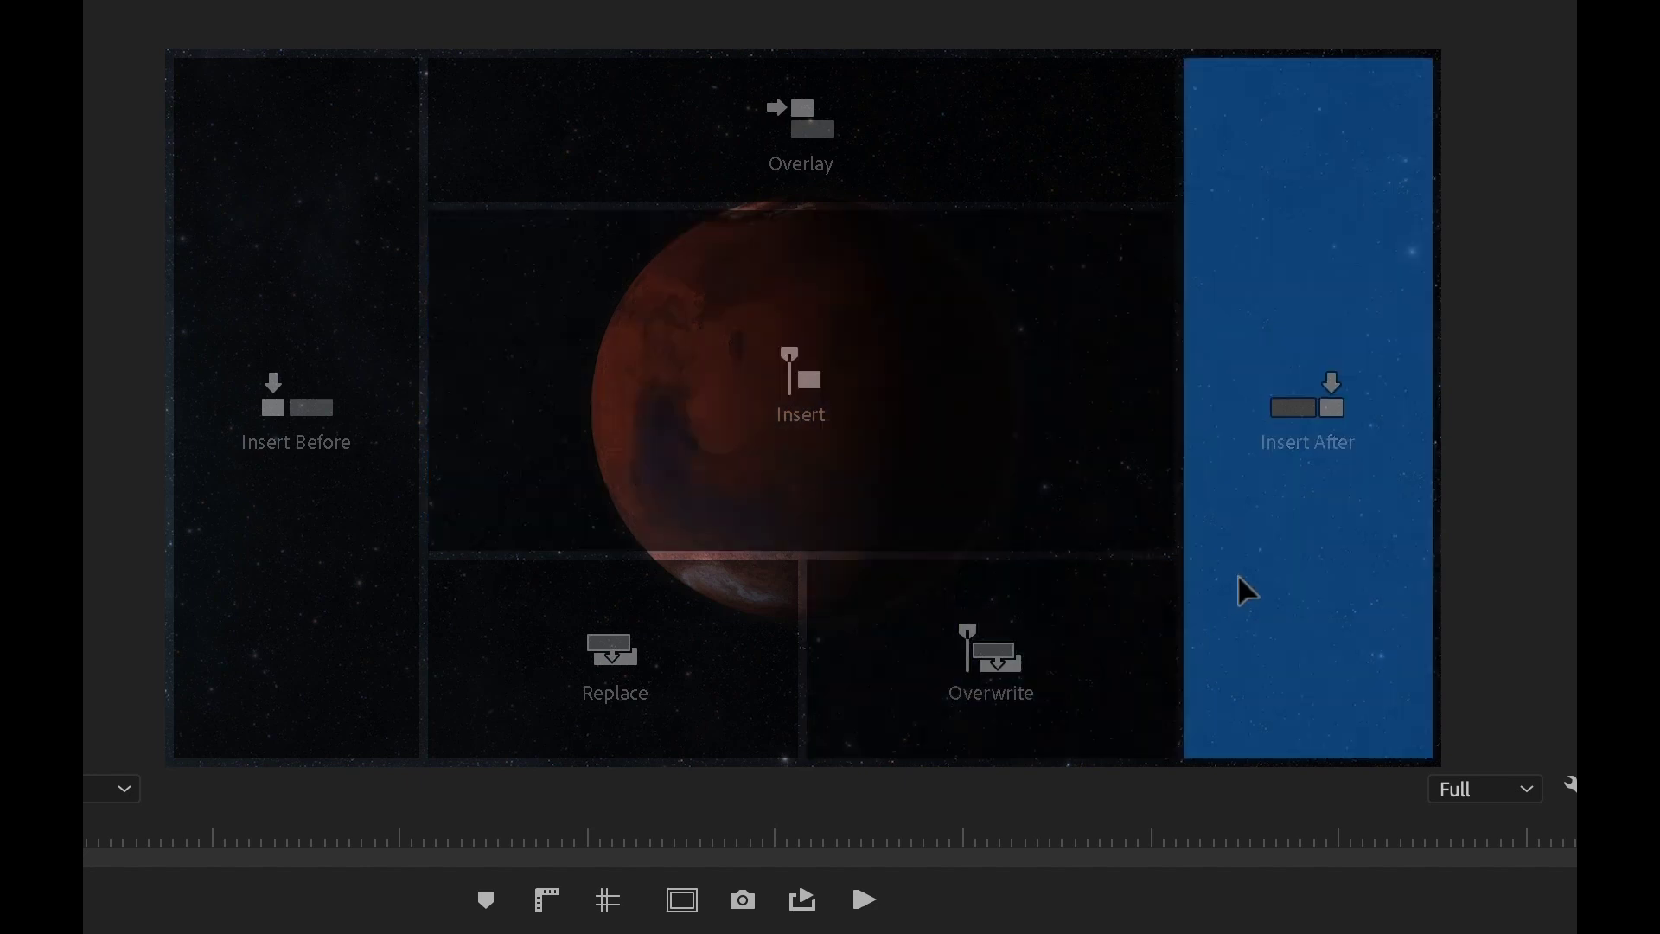
drag(1237, 577, 671, 653)
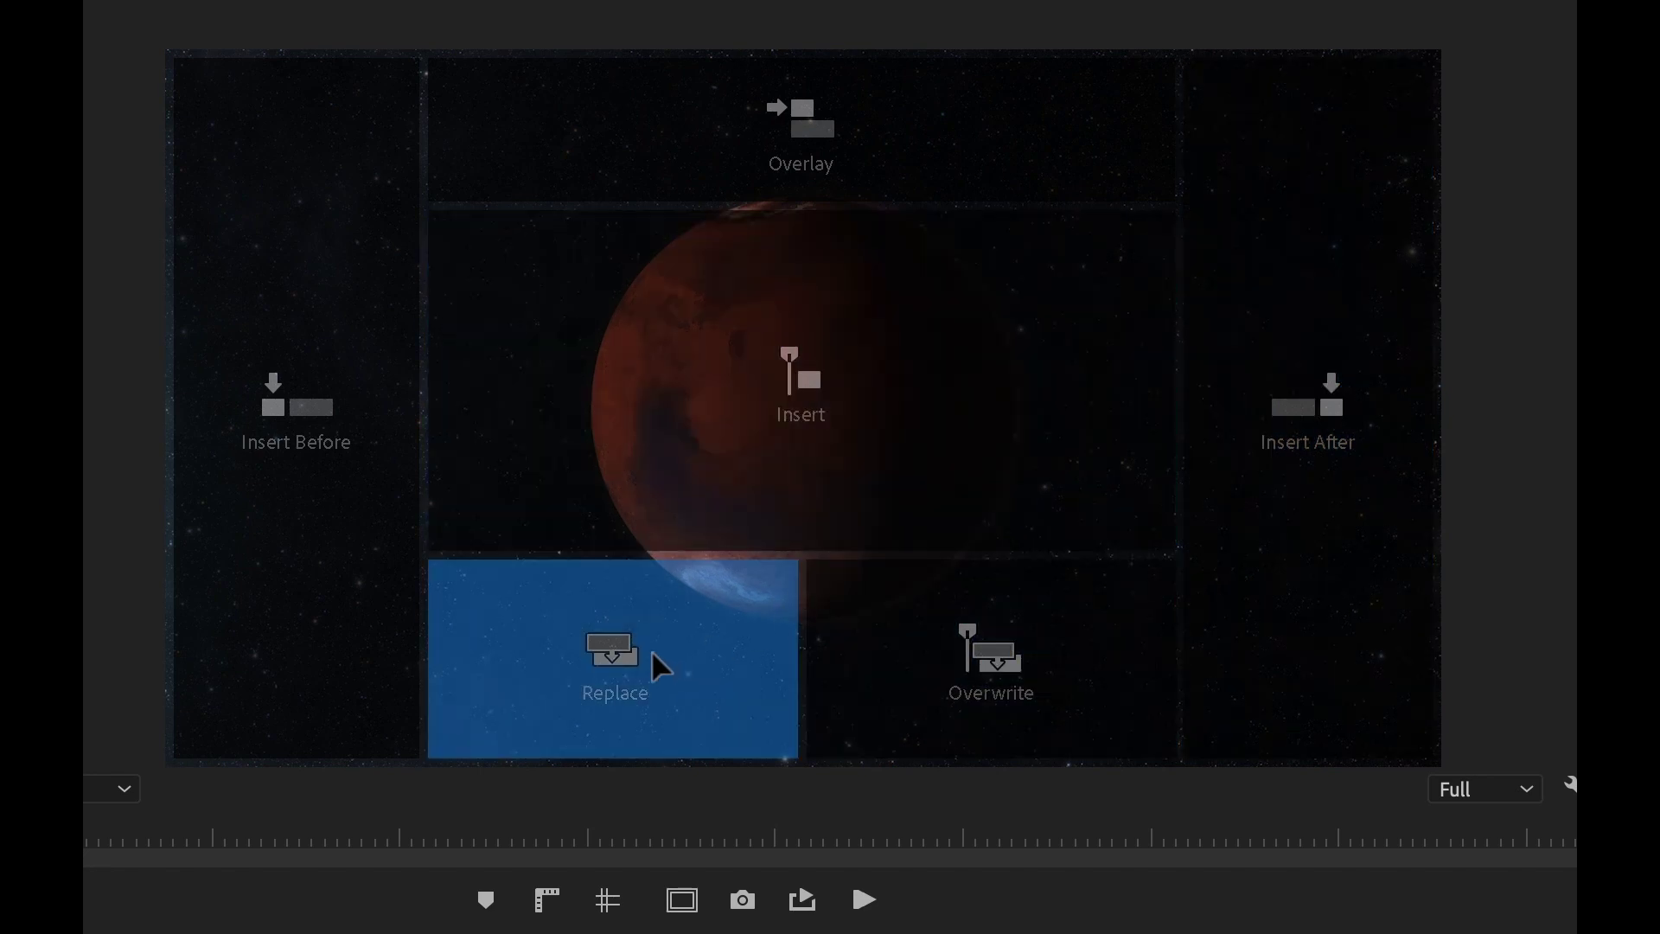
drag(652, 655, 667, 466)
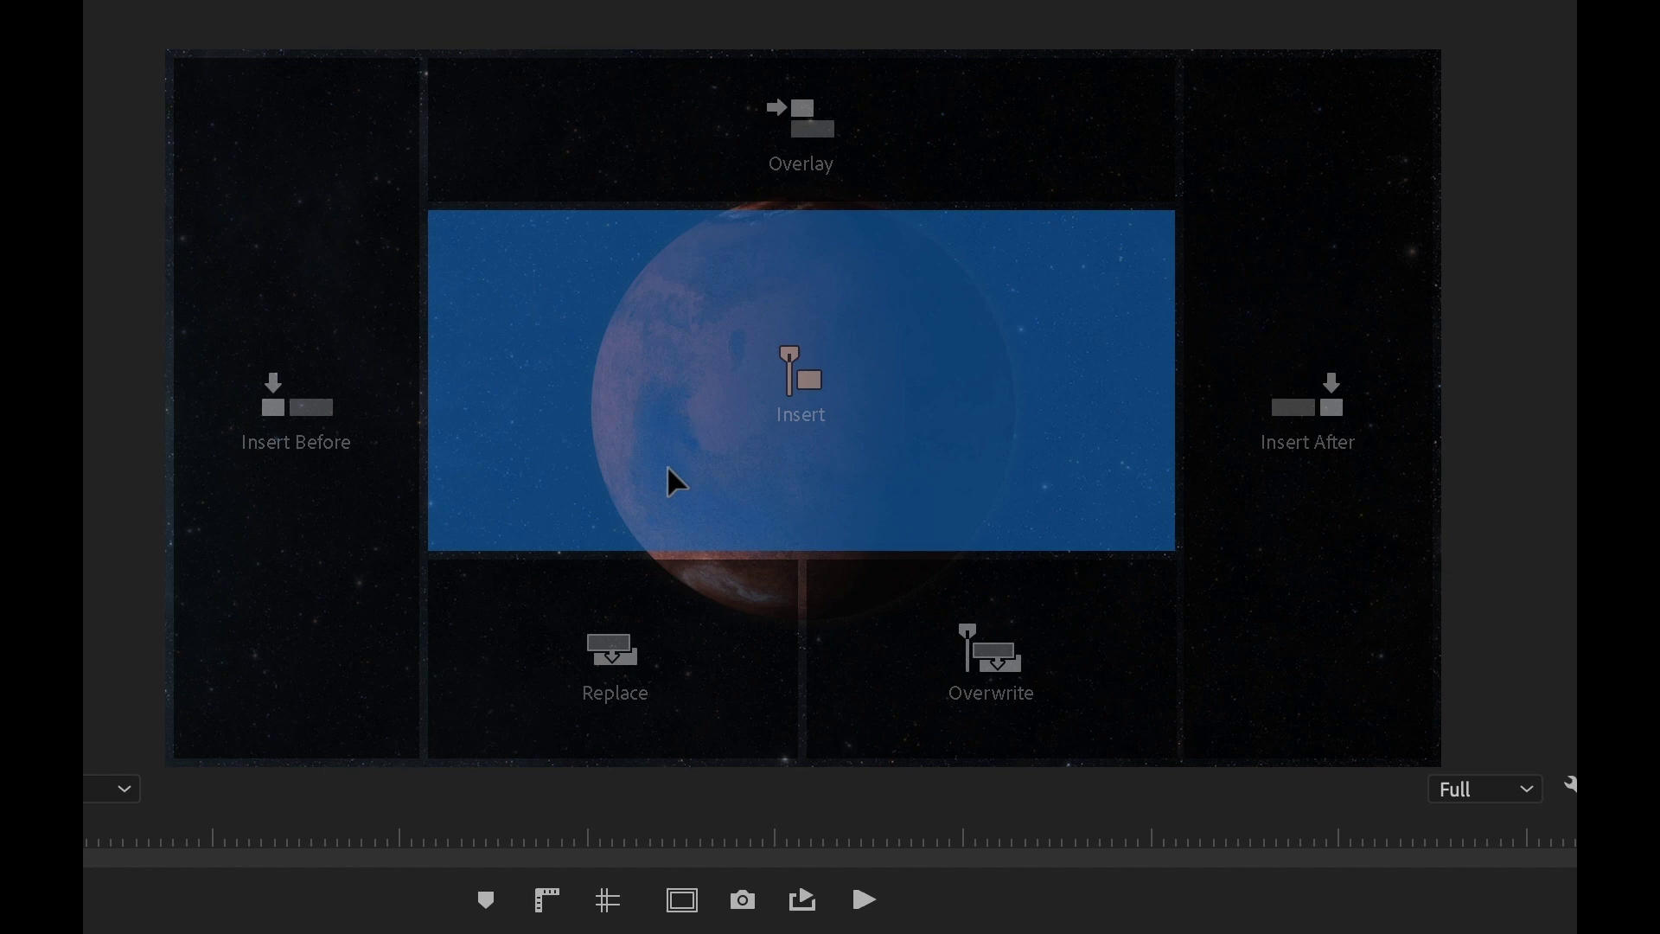
drag(668, 468, 403, 408)
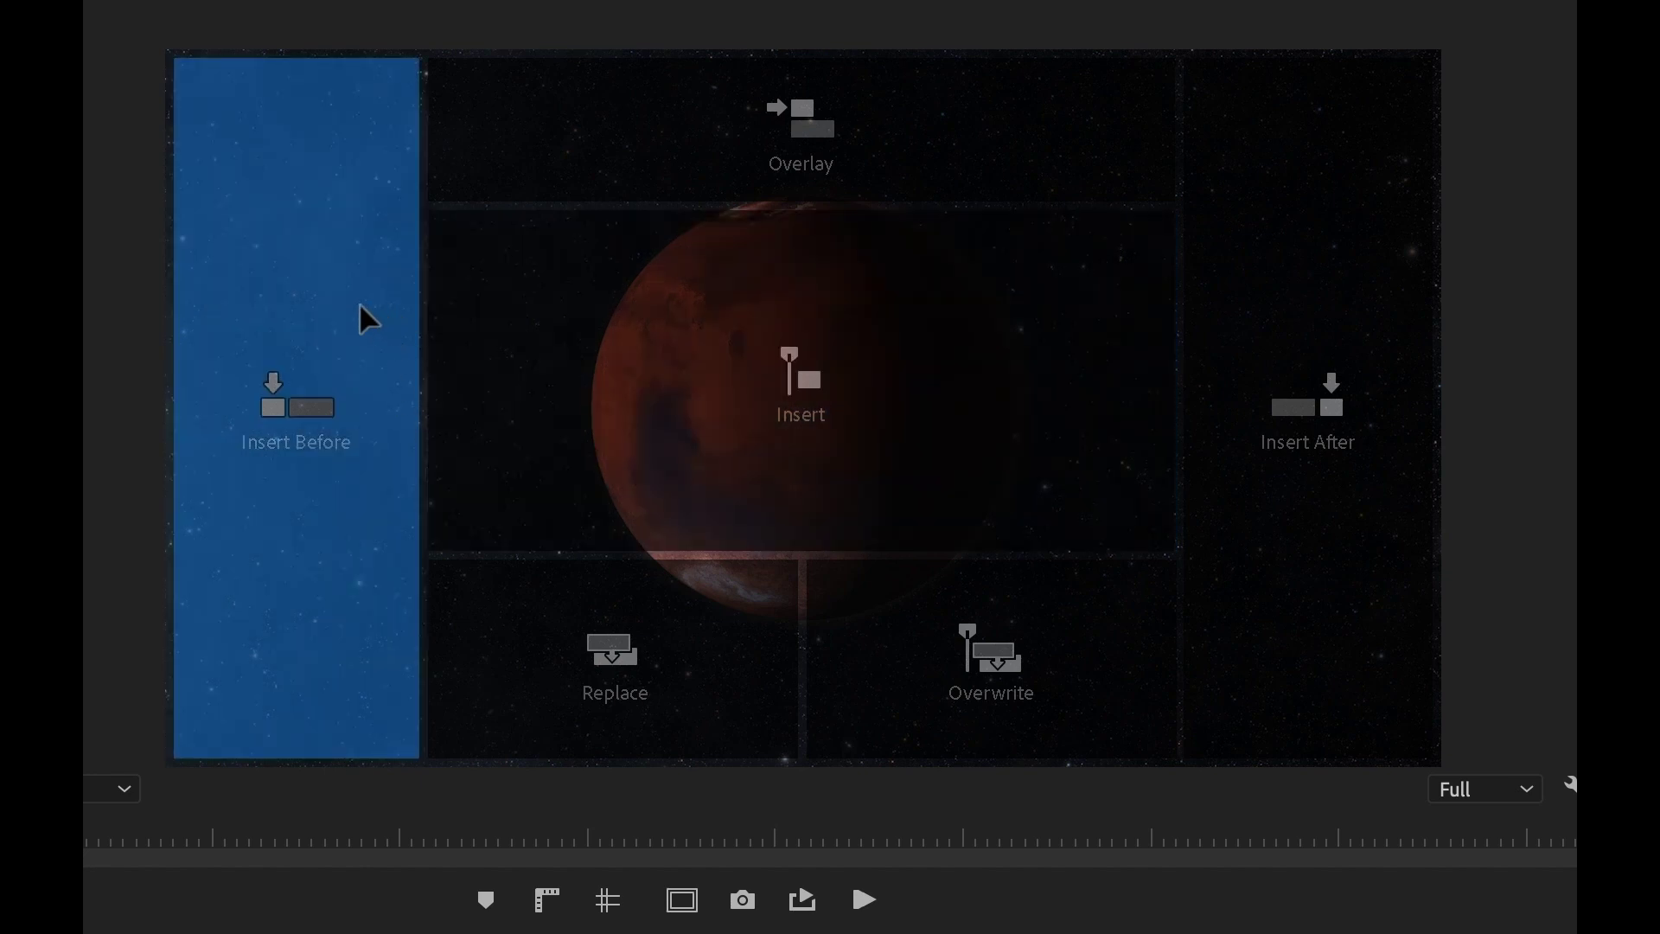
drag(358, 306, 360, 305)
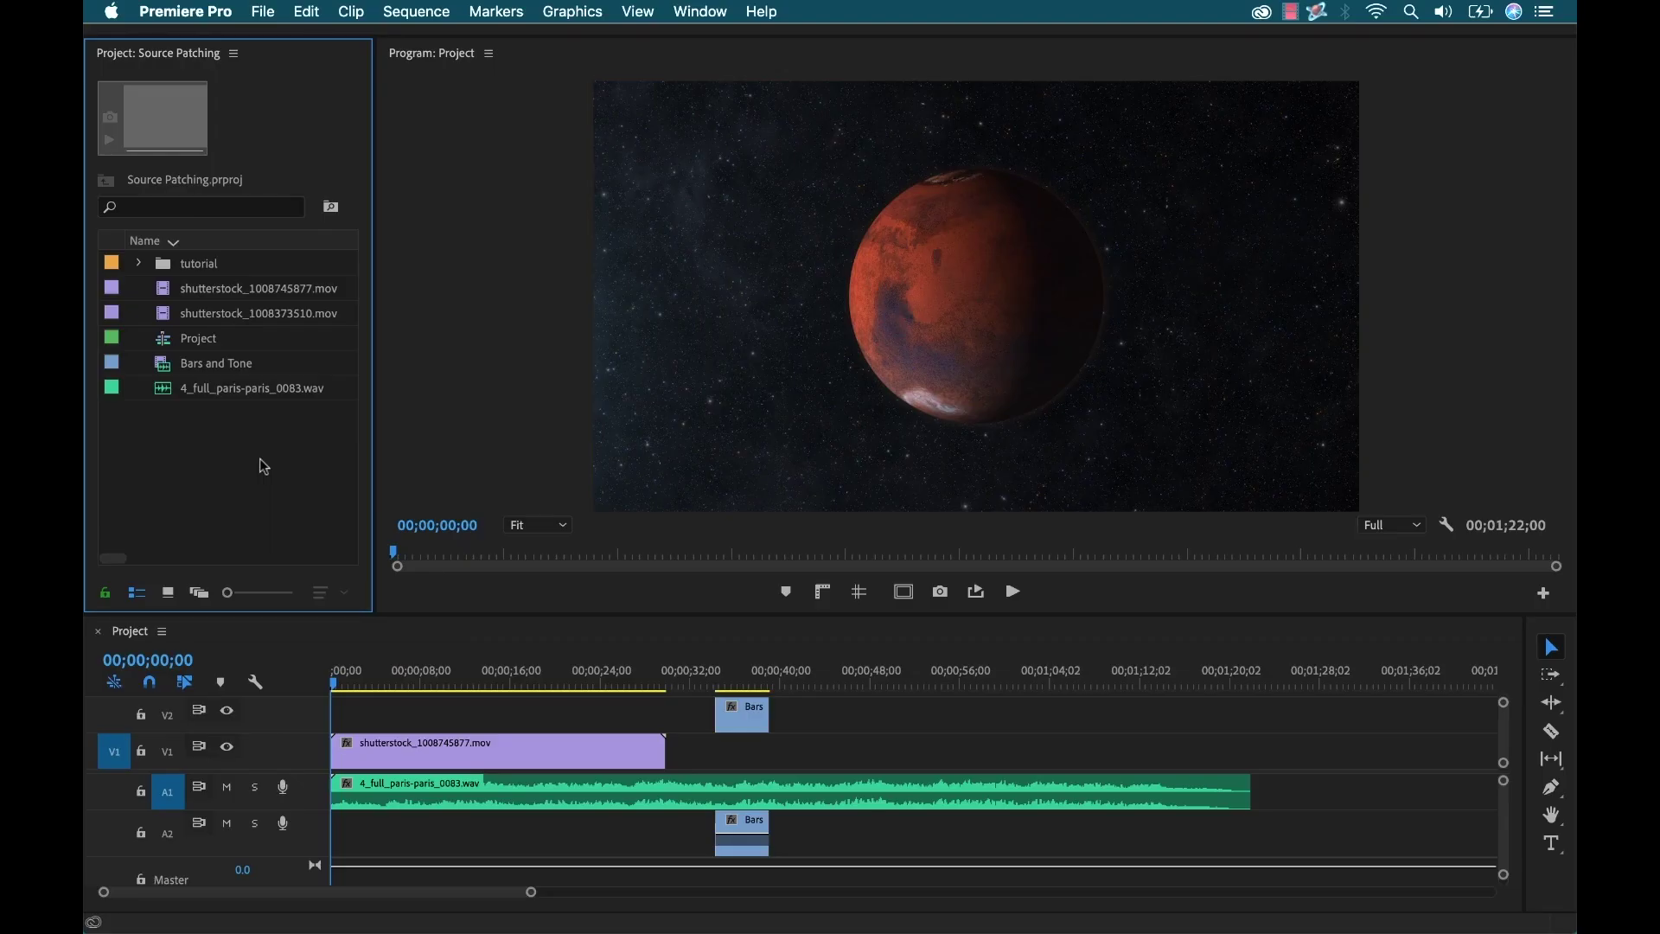
Step: Load the astronaut clip shutterstock_1008373510.mov into the Source monitor
click(700, 11)
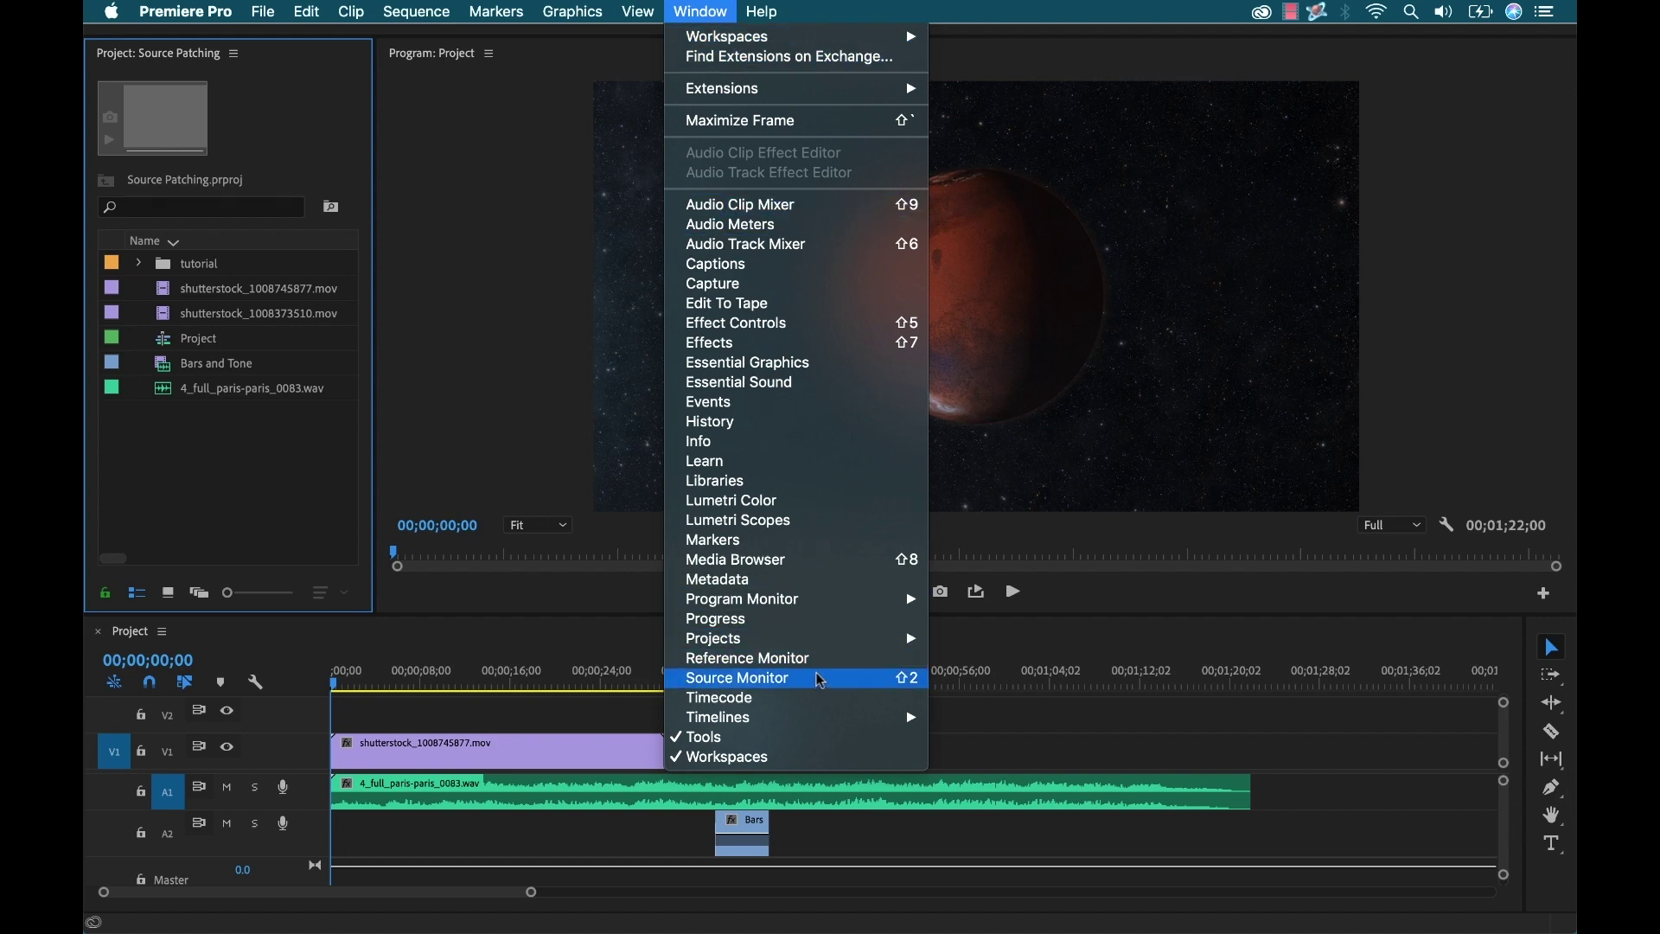
click(252, 464)
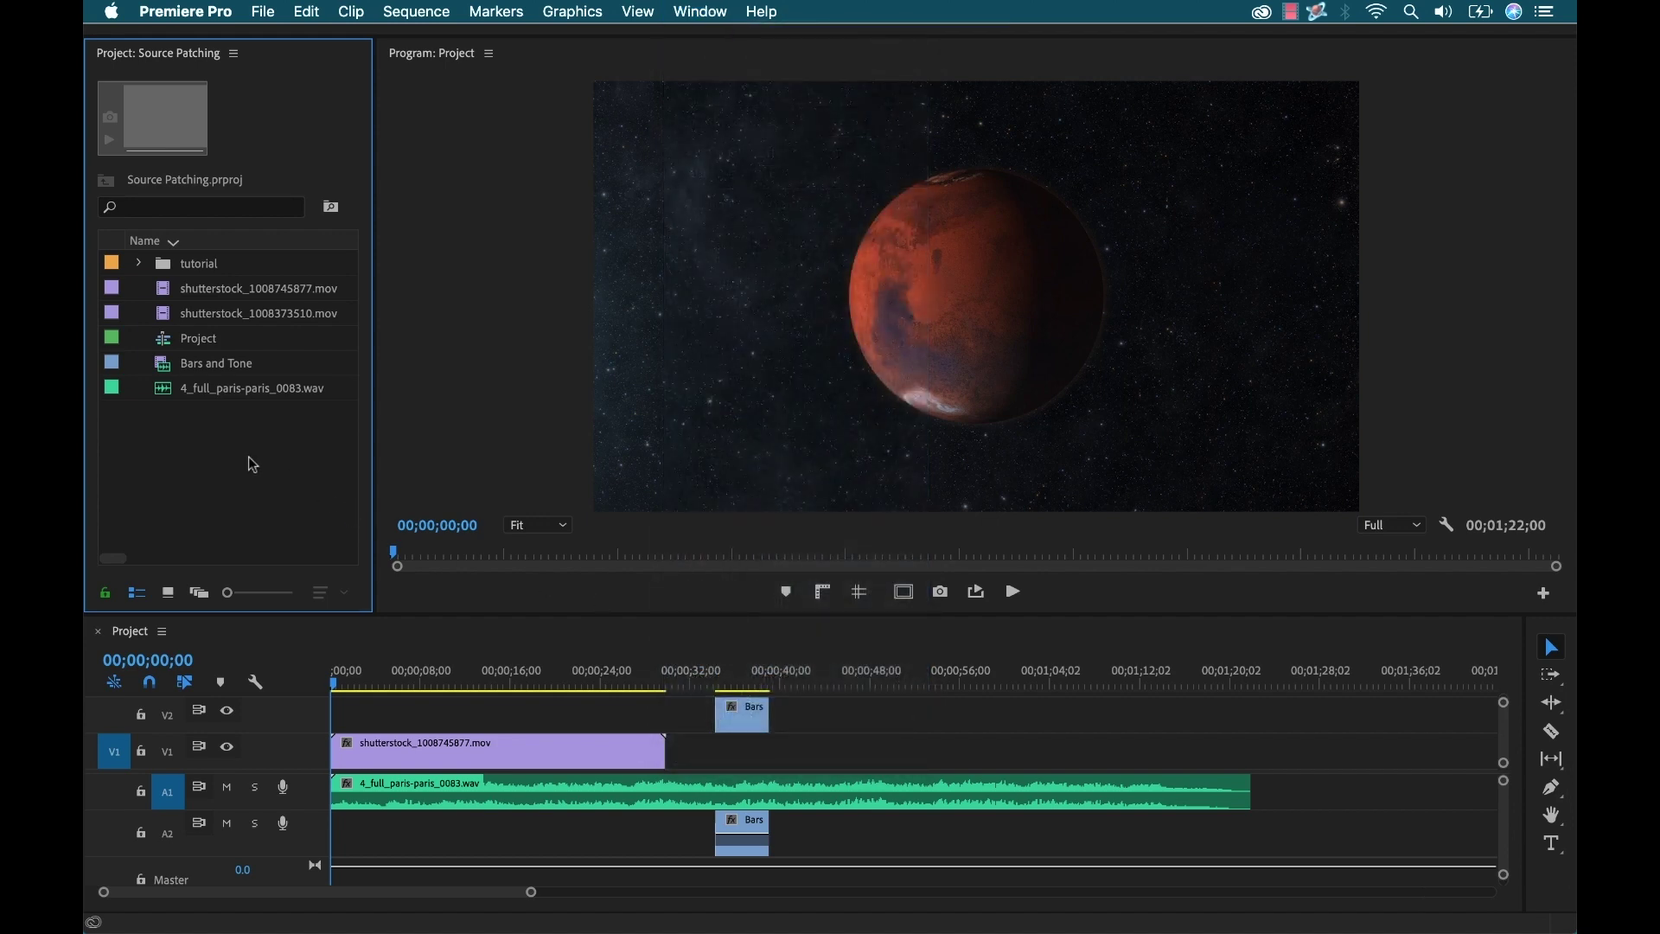
double_click(165, 315)
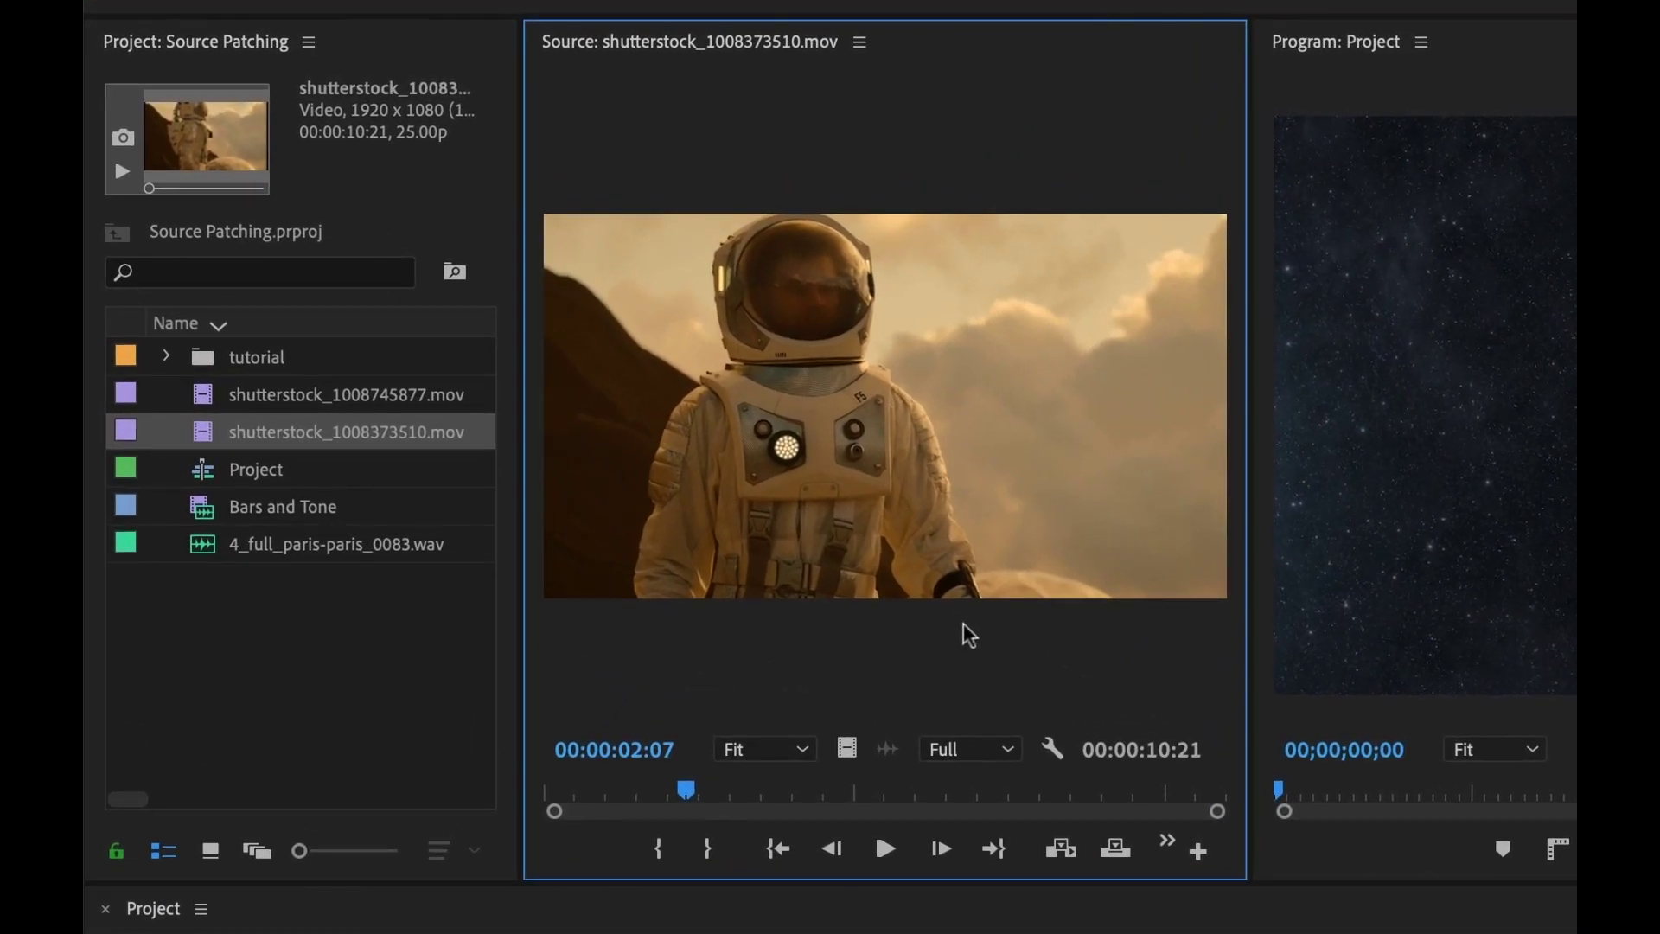
Step: Mark the clip In at 00:00:02:07 and Out at 00:00:07:10, checking the Source monitor settings
click(658, 848)
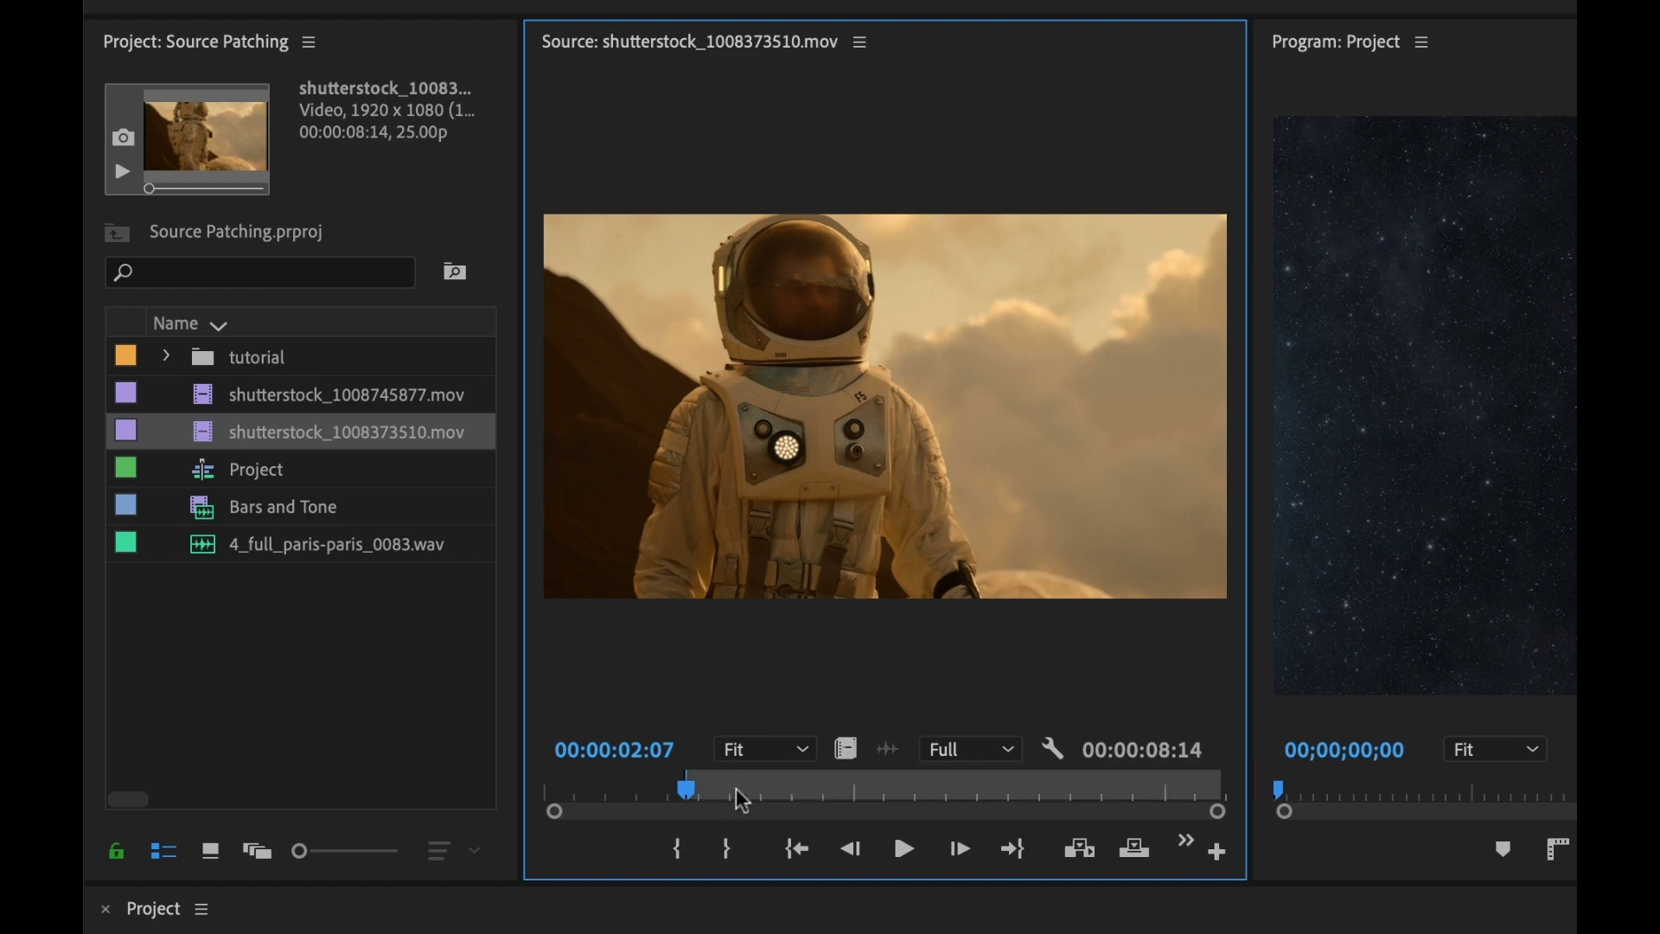
drag(742, 801, 1000, 792)
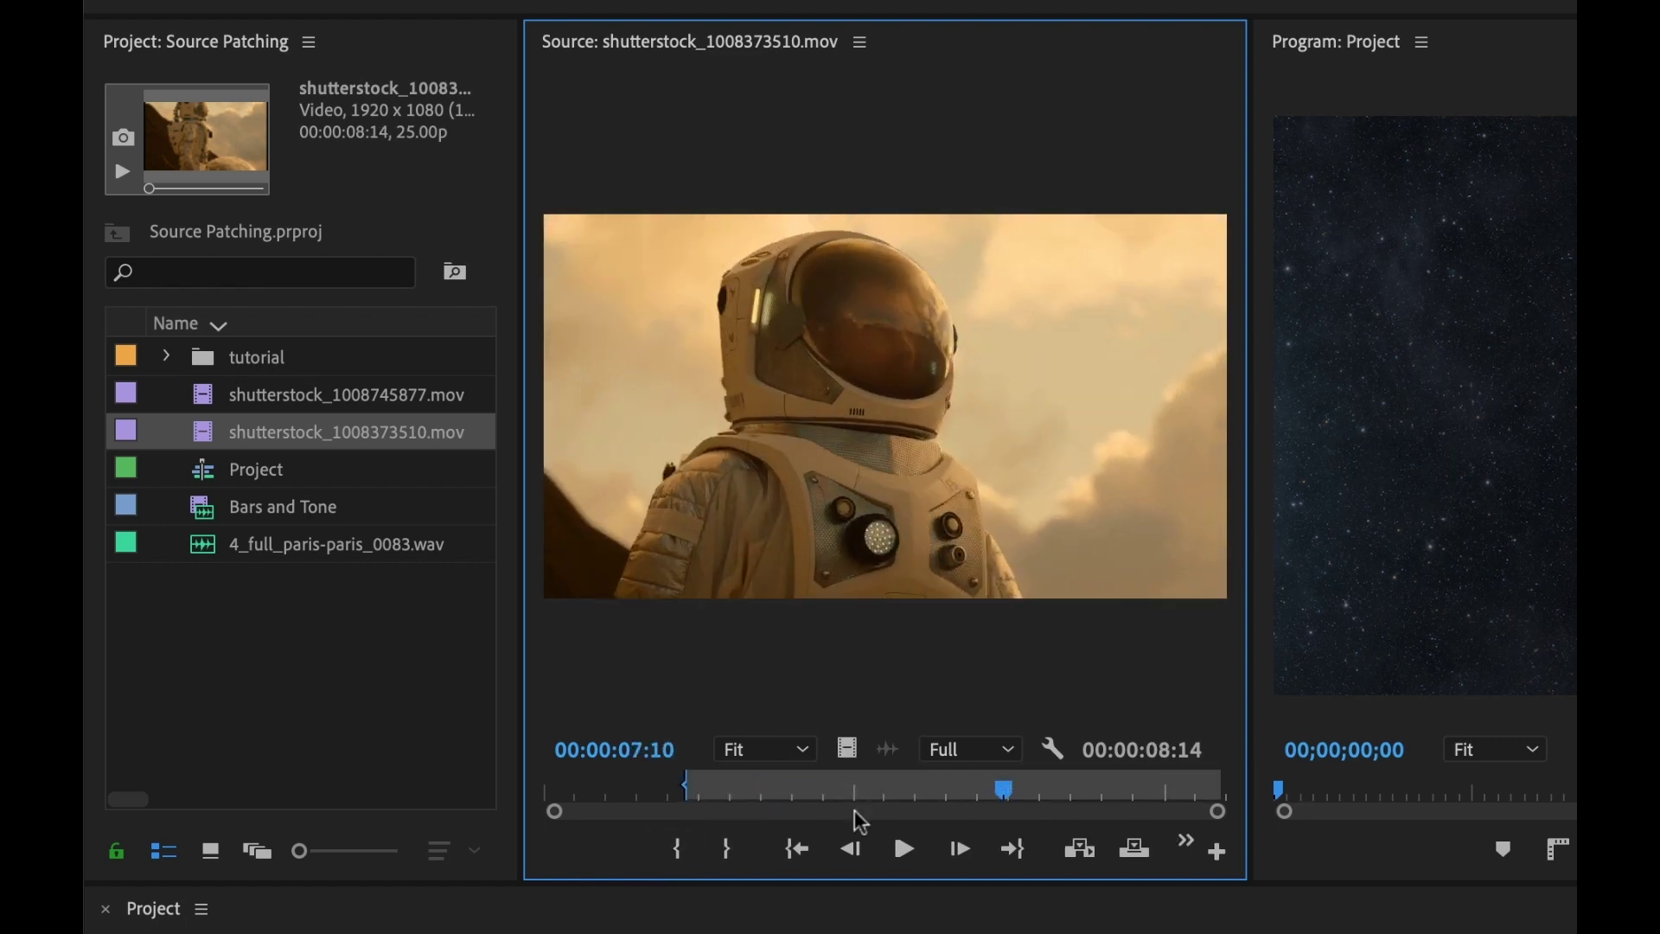
click(728, 850)
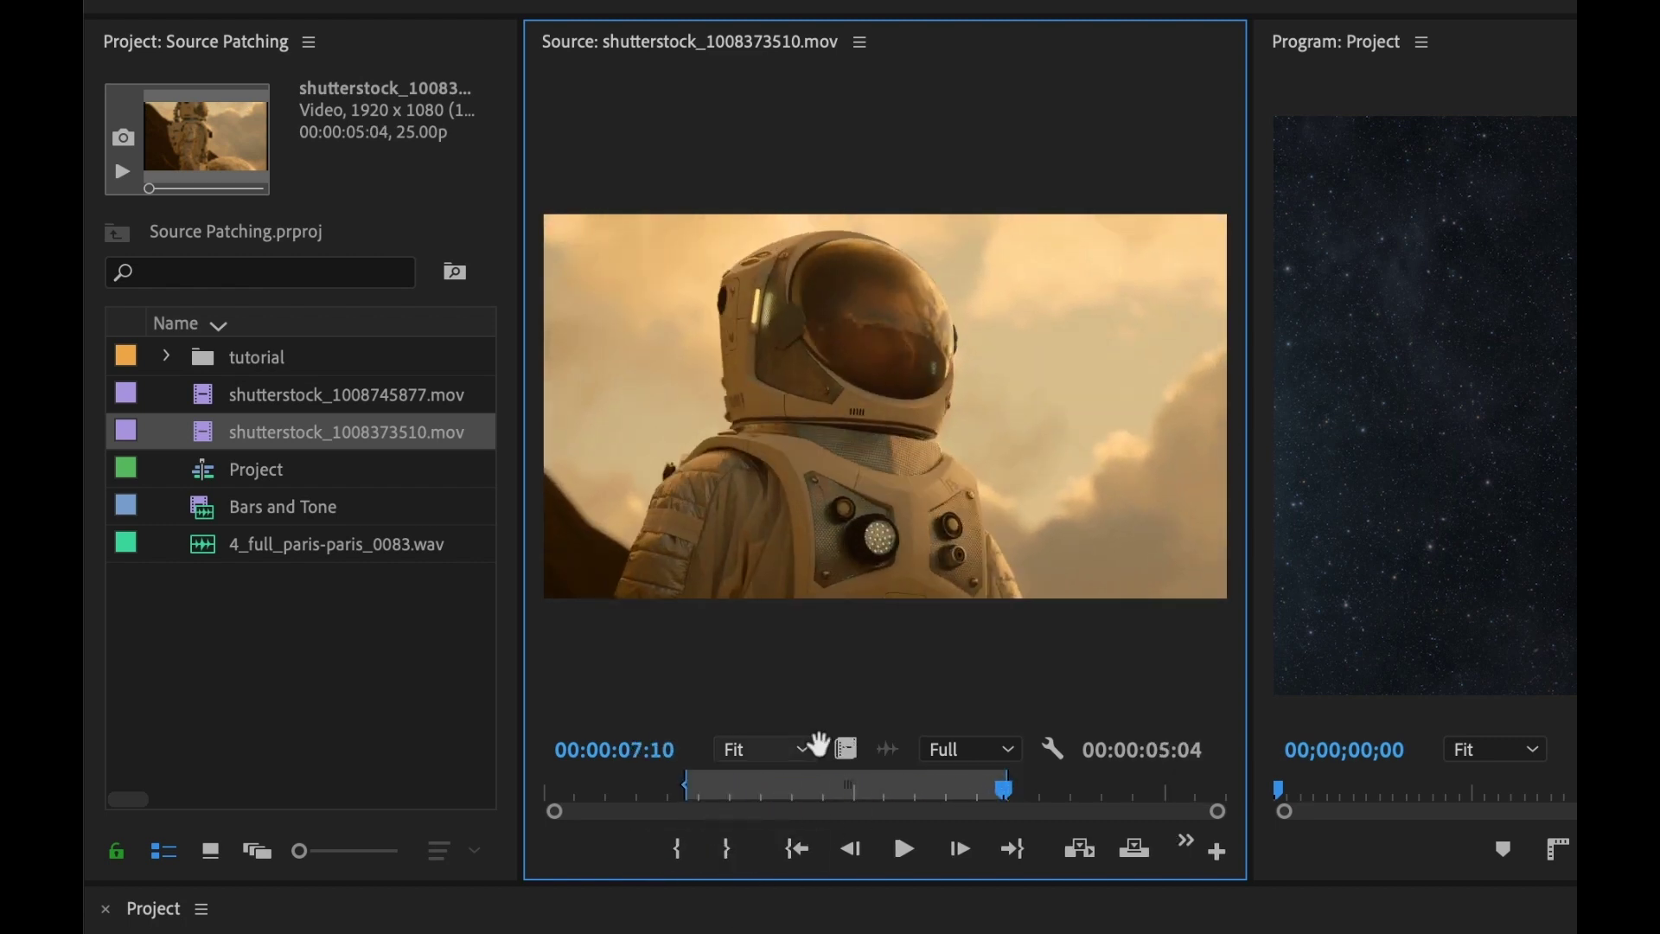
click(1054, 750)
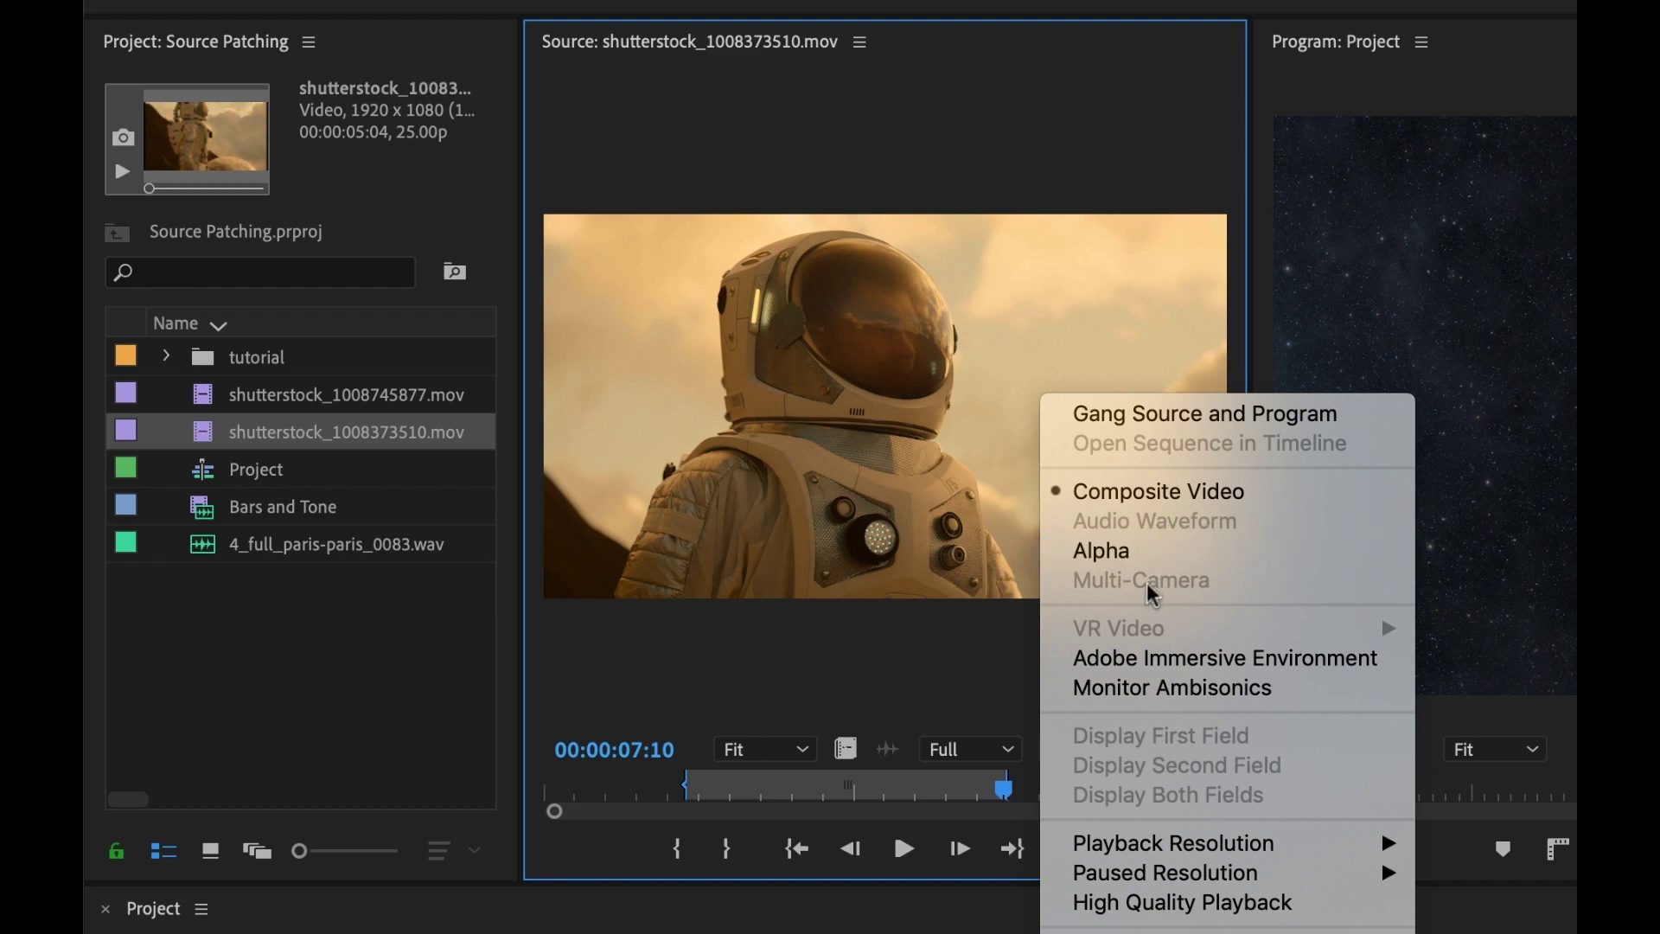
click(813, 683)
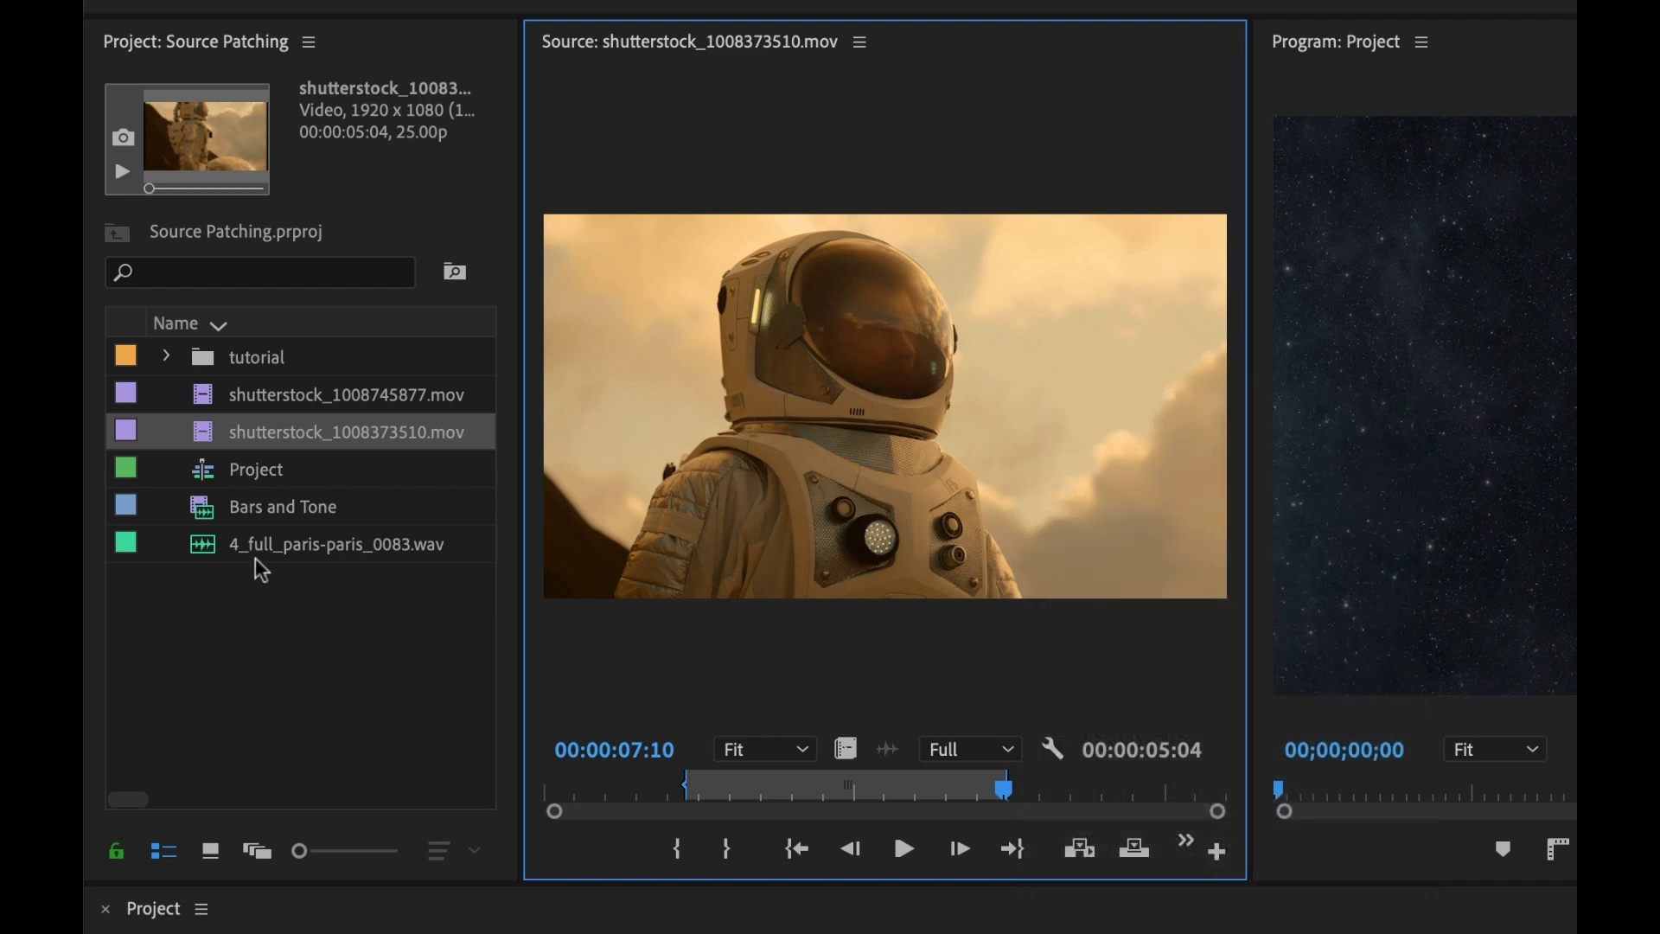
drag(208, 549, 957, 448)
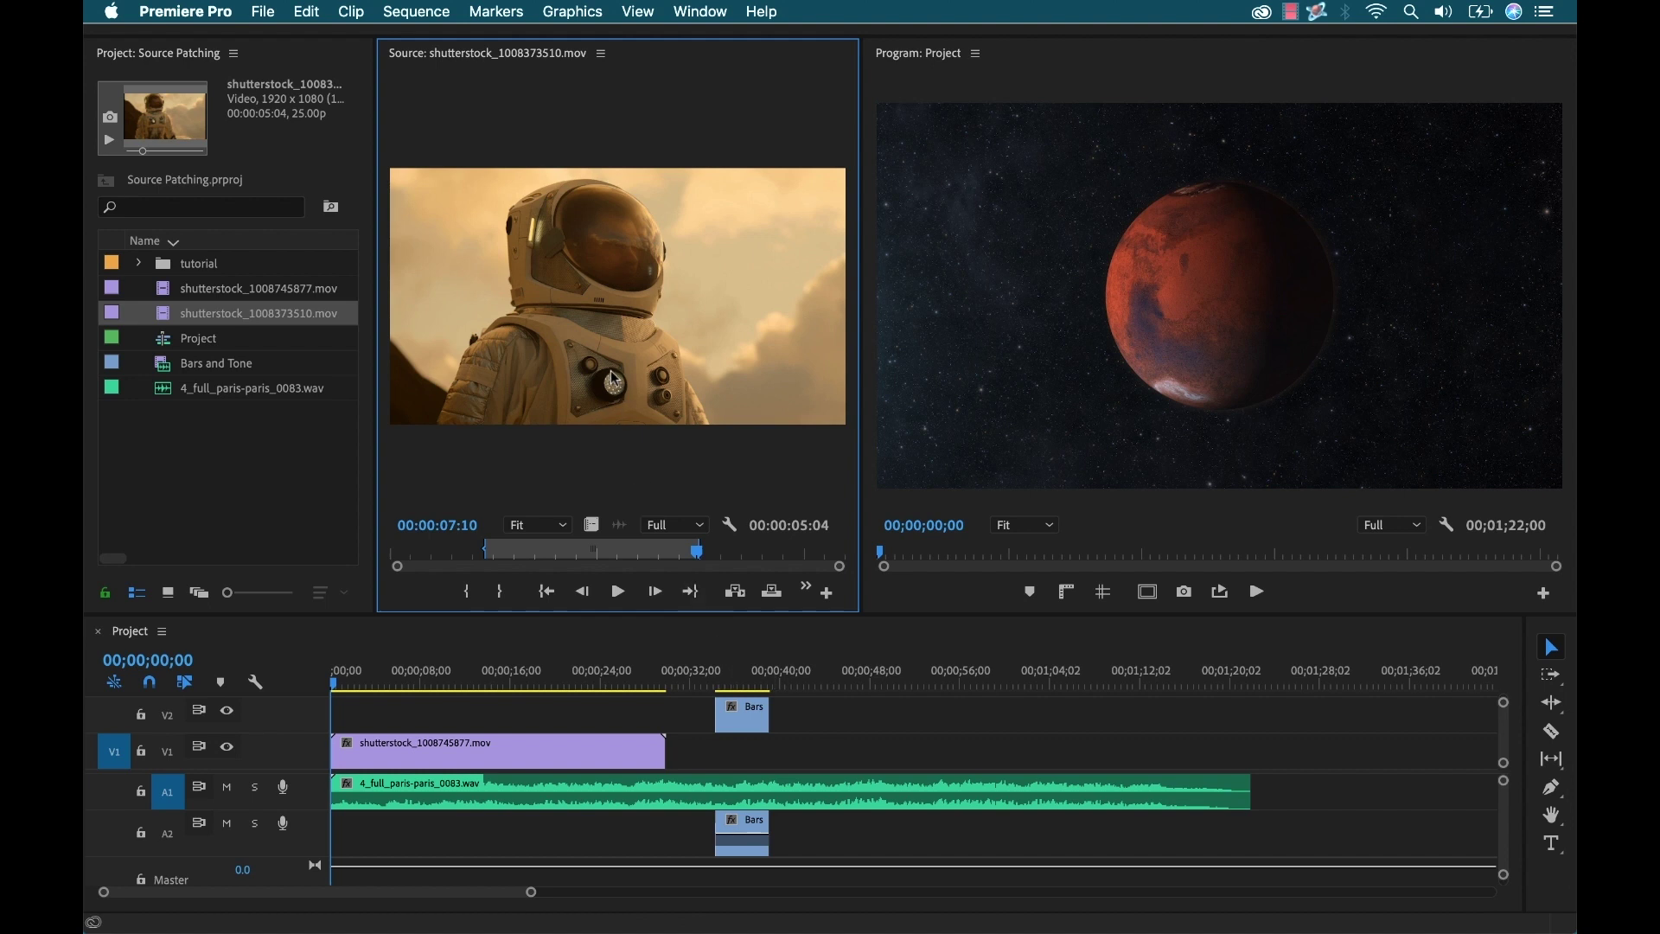
drag(803, 578, 571, 758)
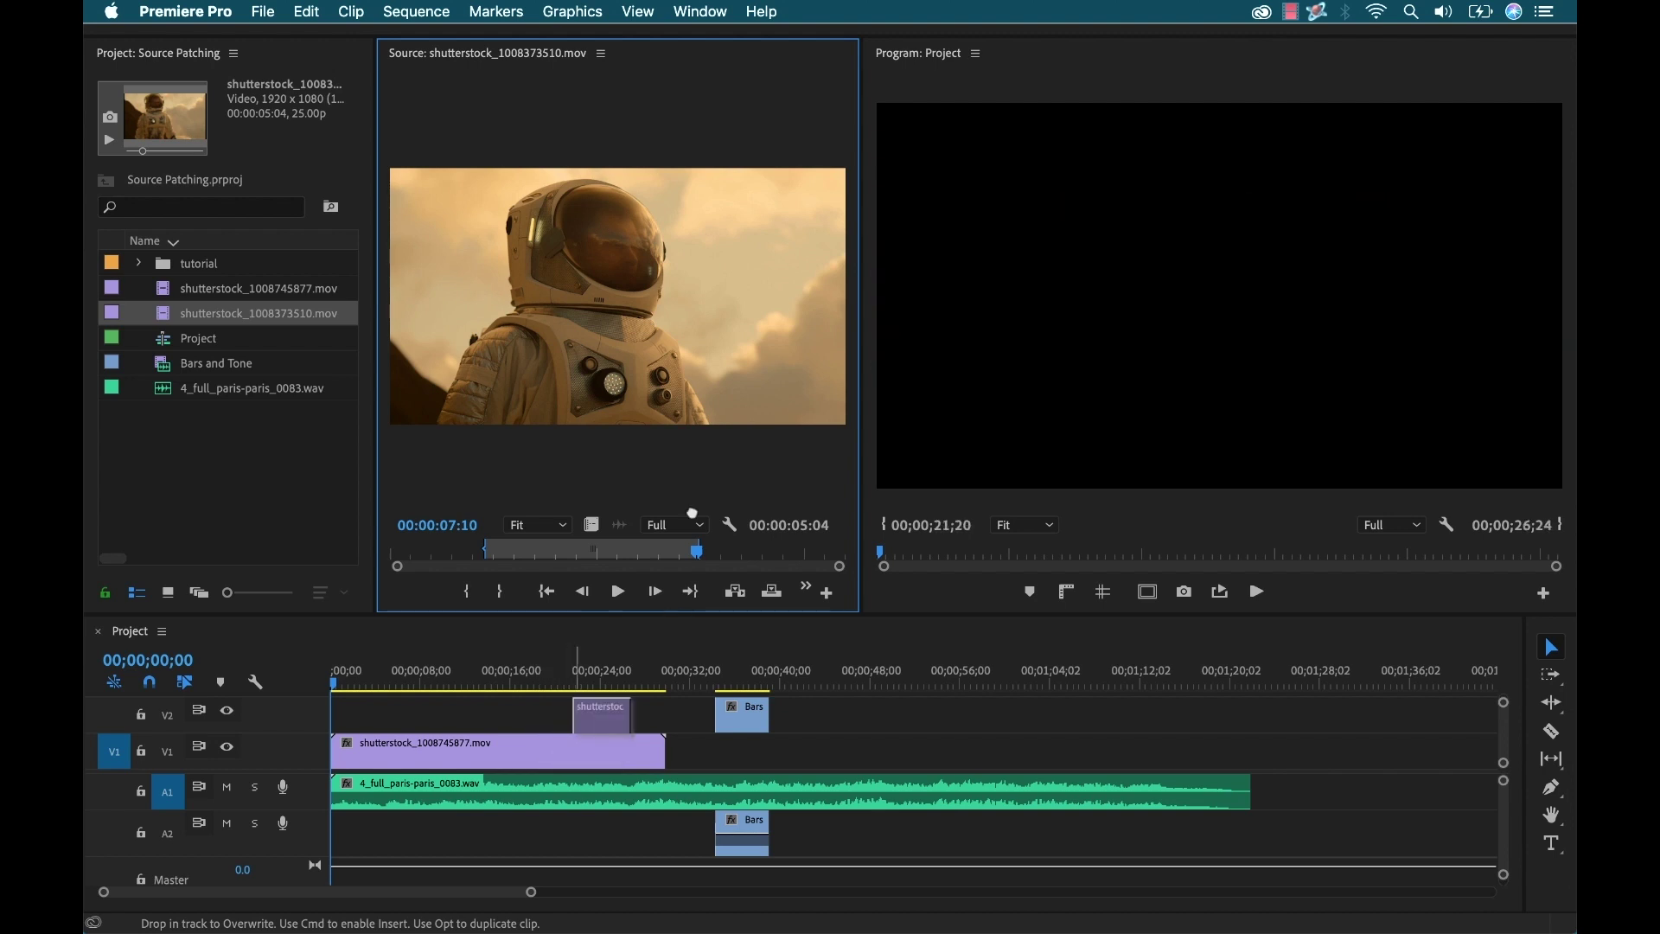
drag(692, 513, 692, 512)
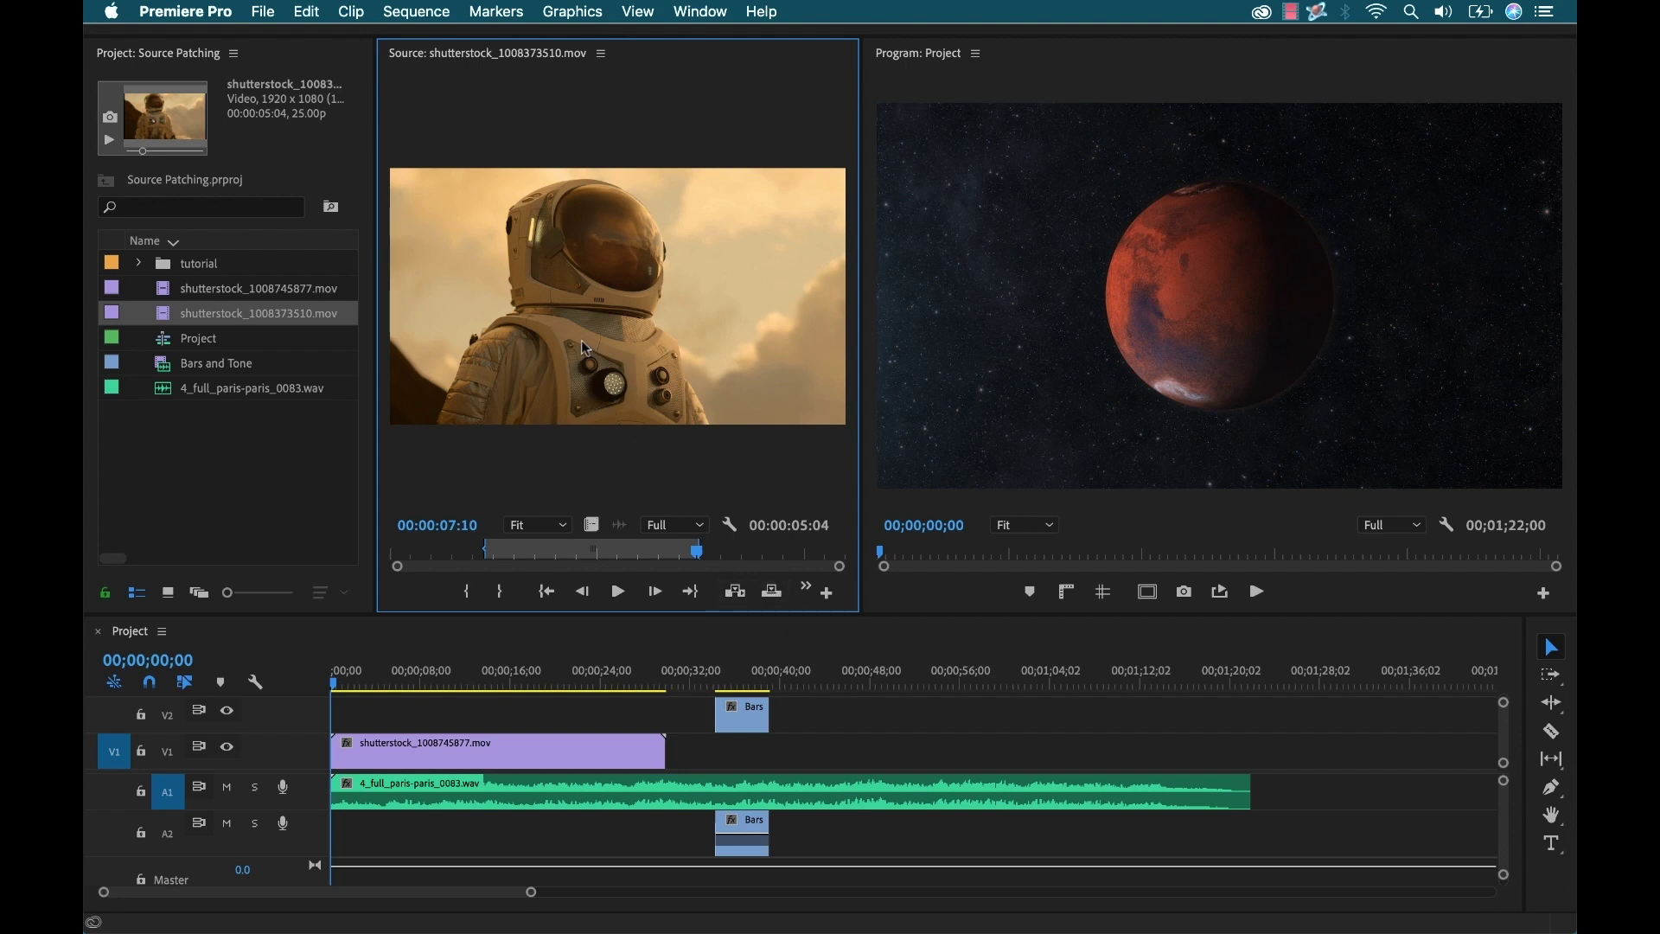
drag(582, 342, 555, 464)
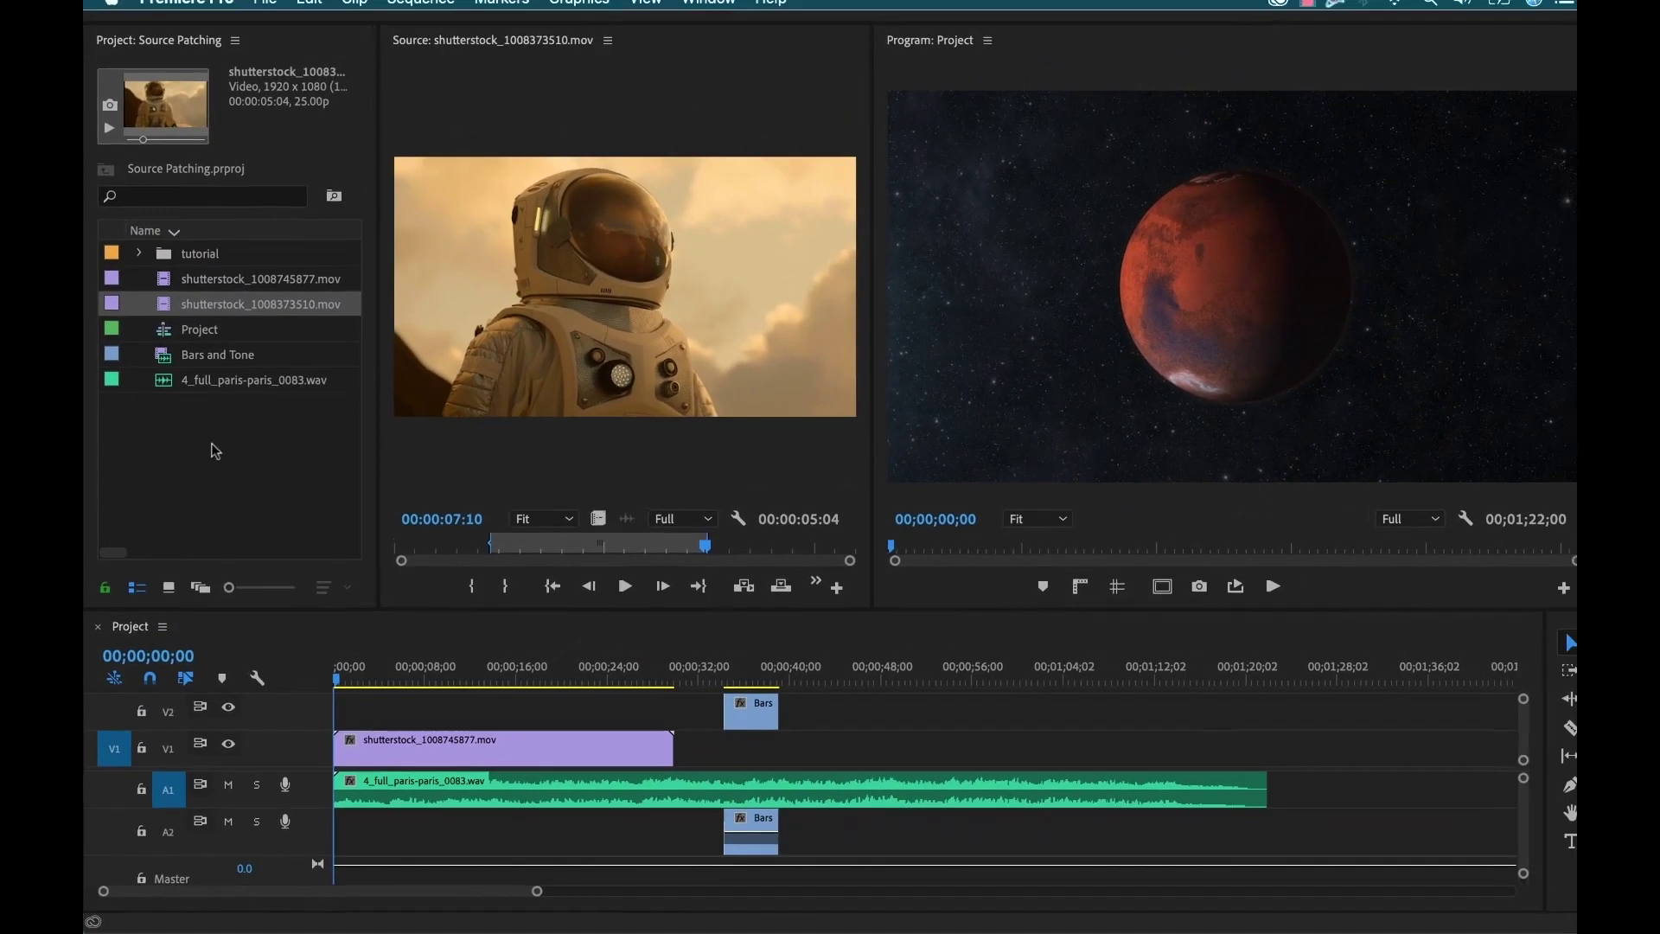
Step: Close all clips in the Source monitor and turn off the V1 video source patch
click(601, 53)
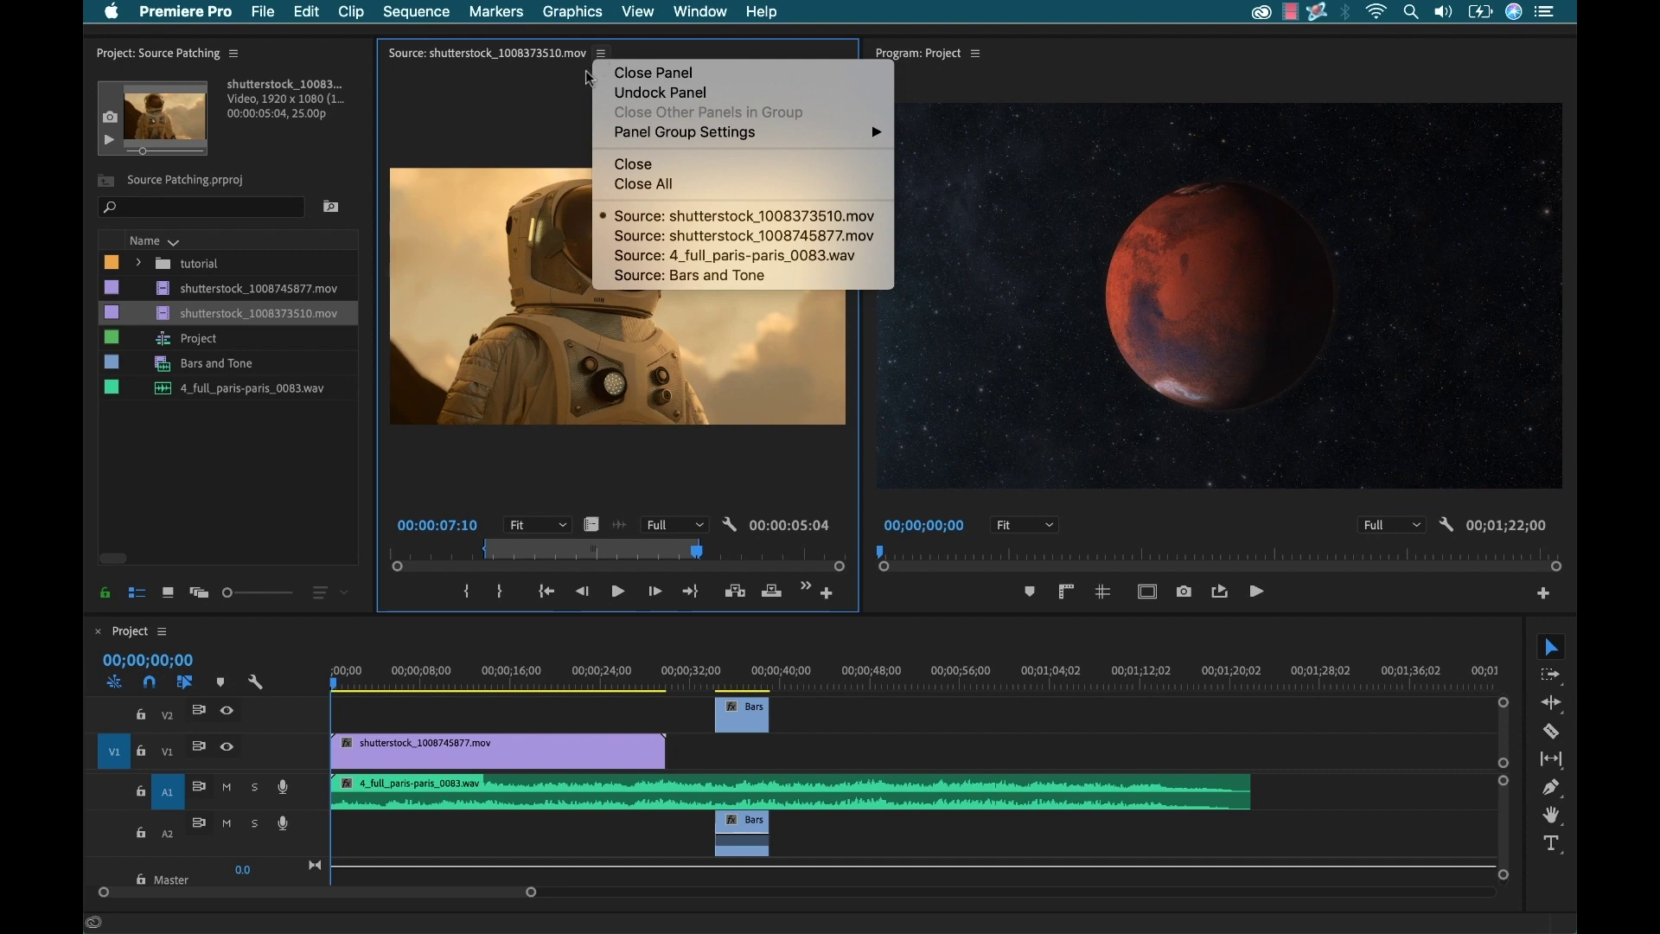
click(675, 190)
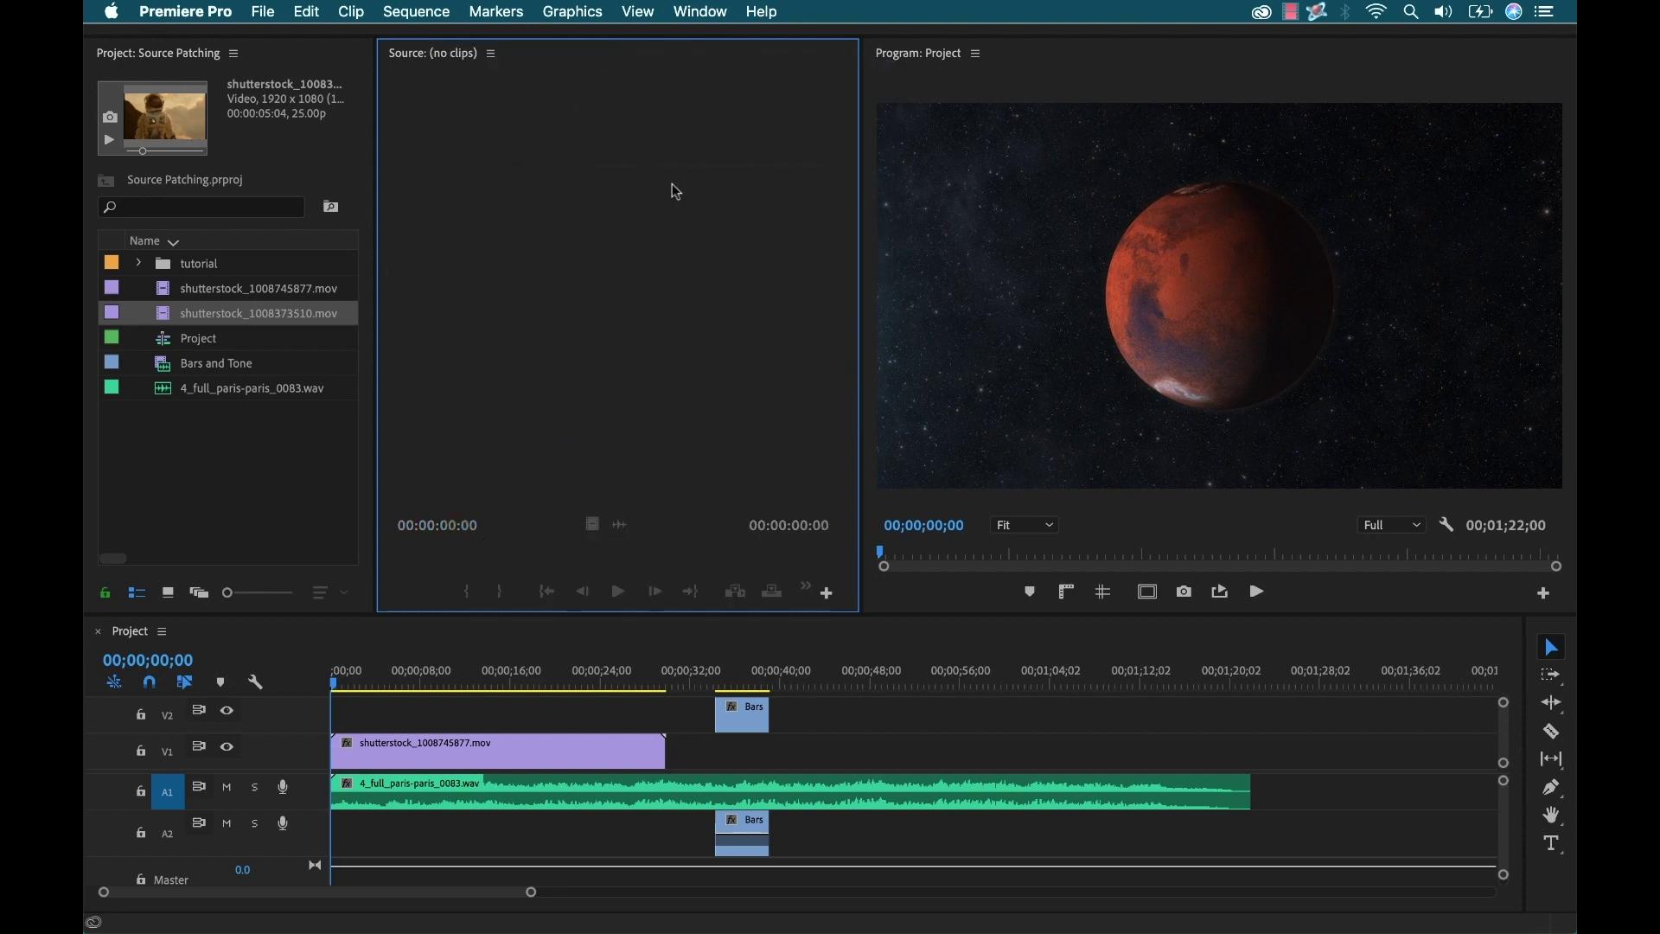
click(235, 425)
click(113, 752)
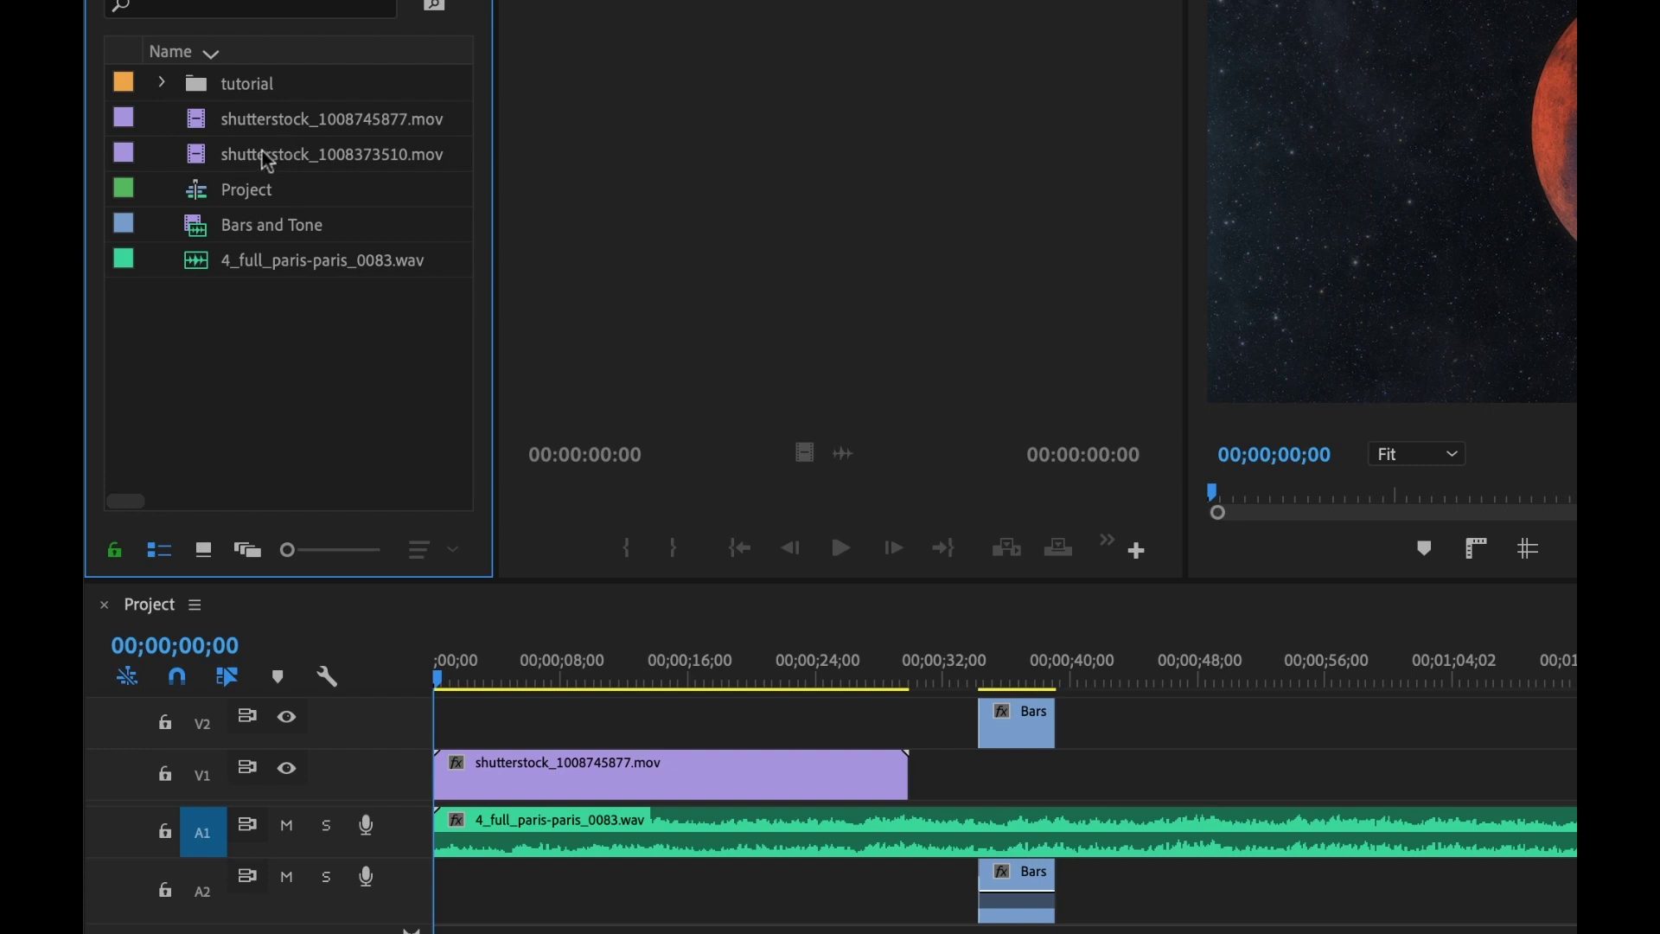
Step: Check the source patching of the .mov, the wav and Bars and Tone, then load Bars and Tone as source
click(203, 129)
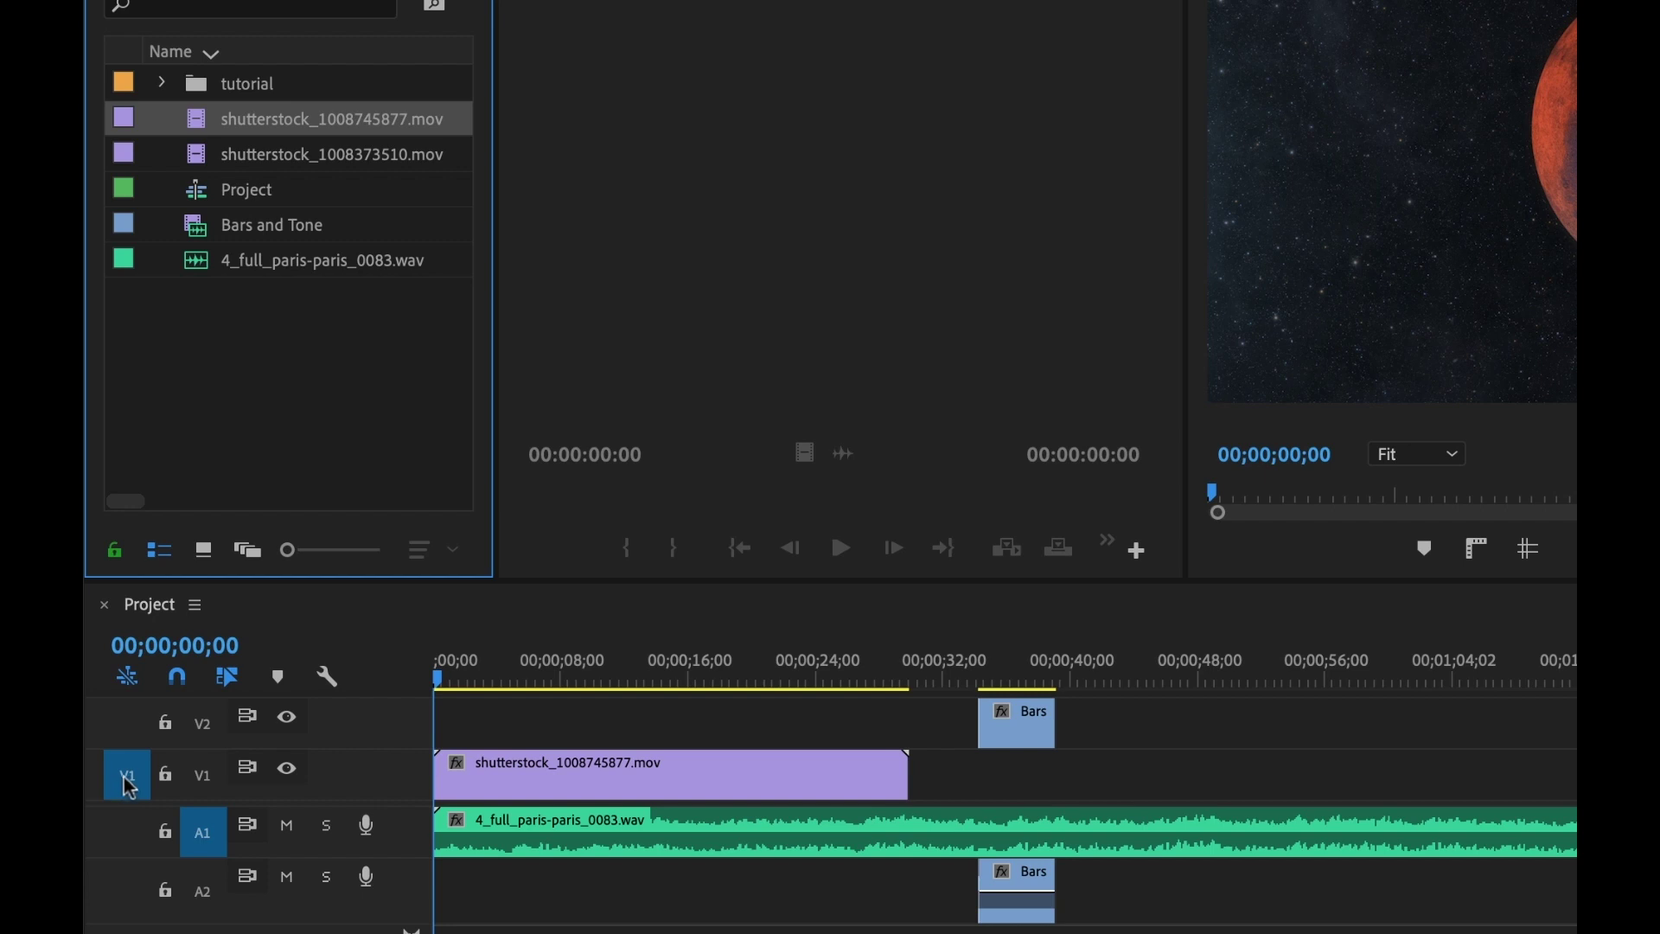
click(206, 261)
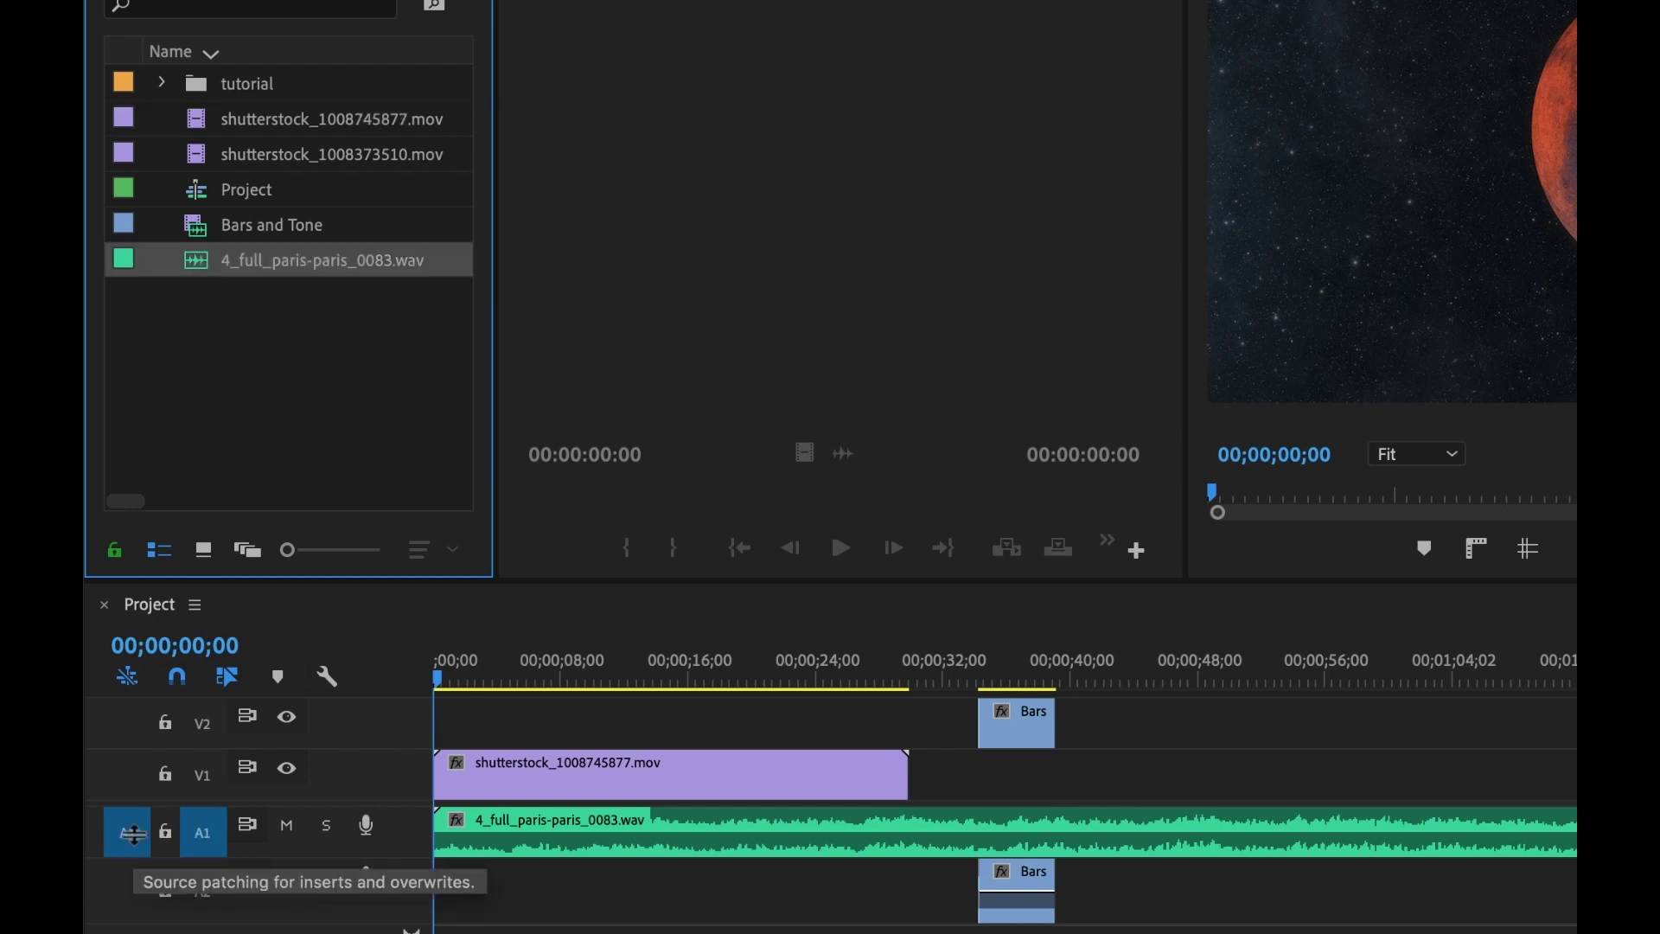
click(201, 227)
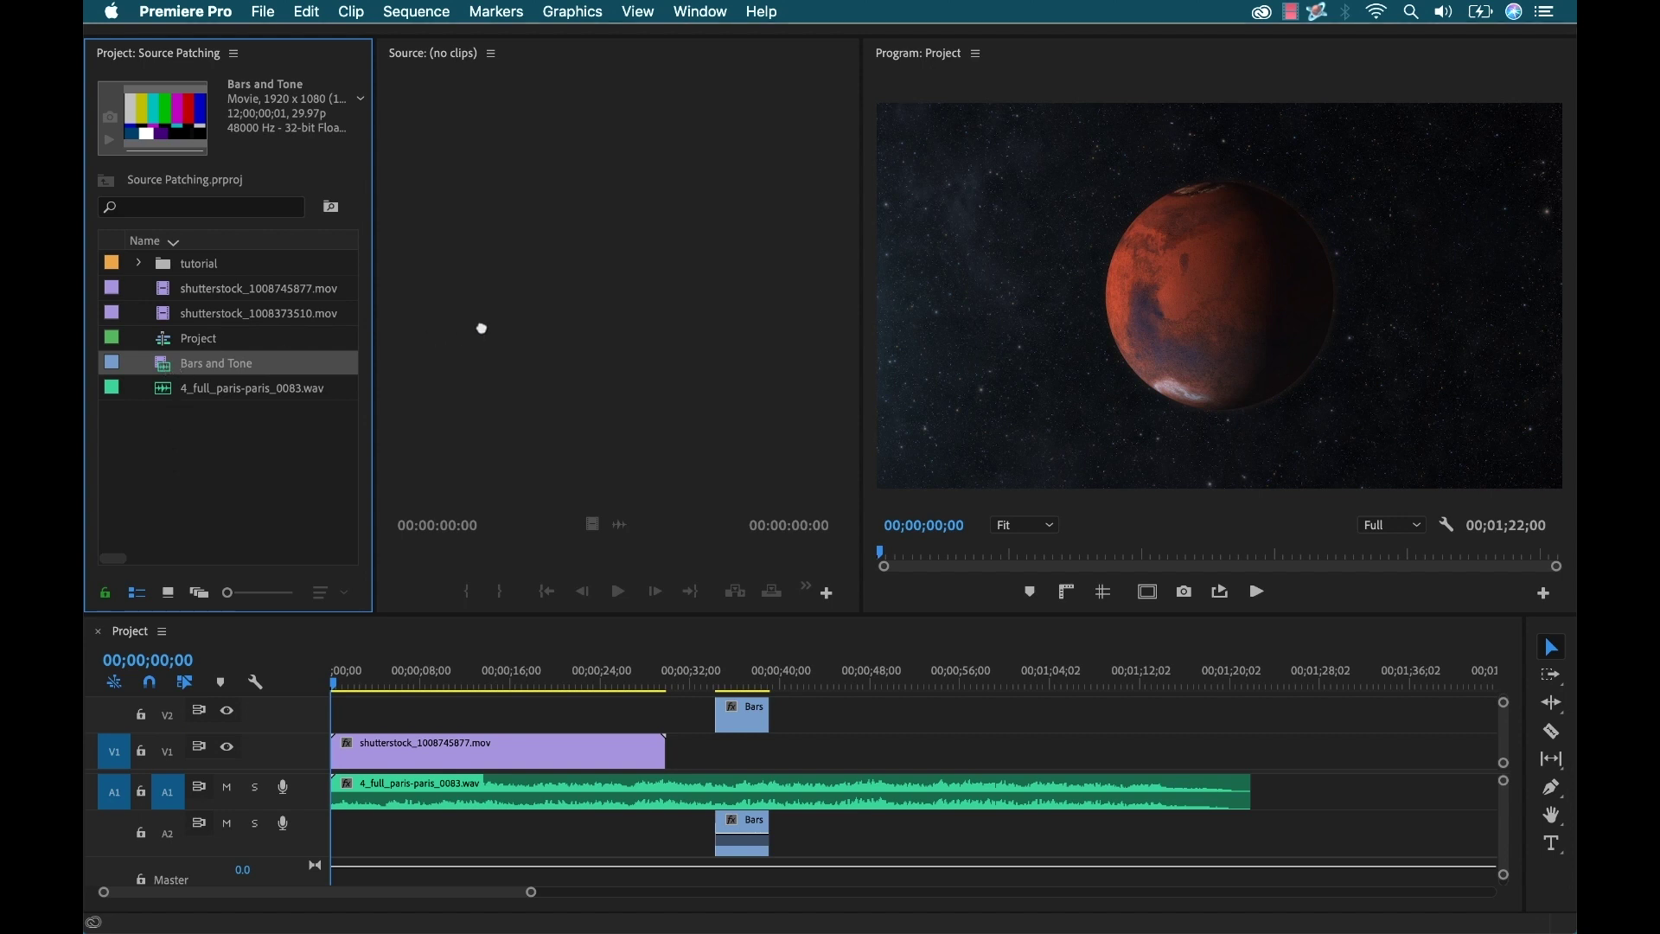
drag(482, 328, 484, 332)
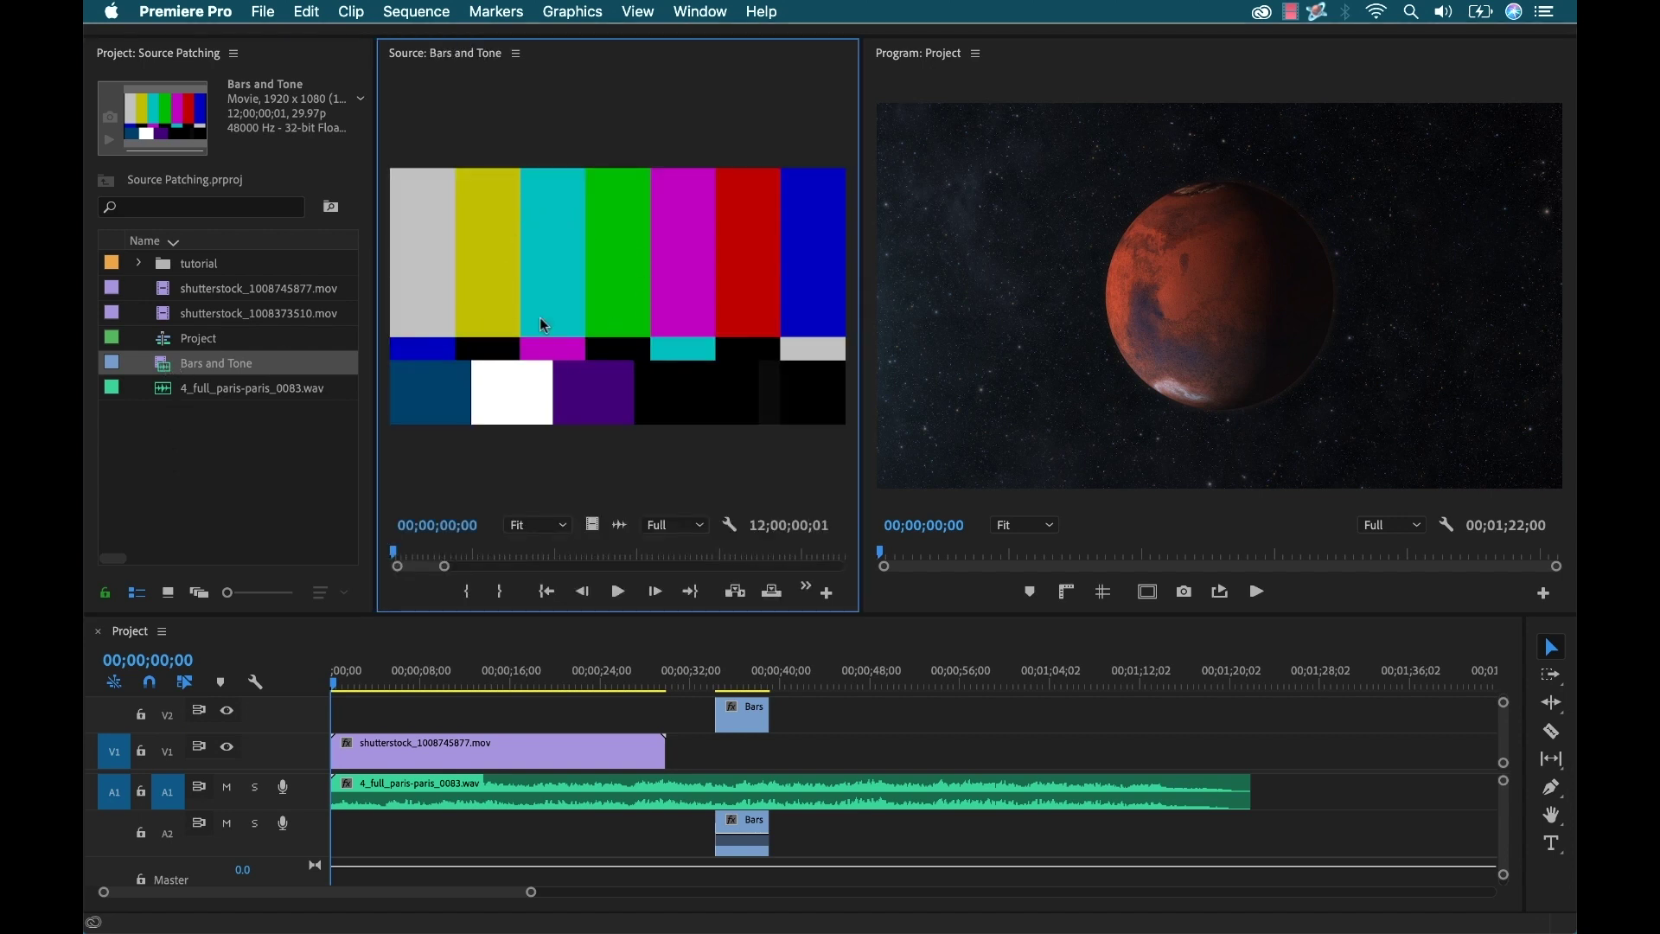
Step: View Bars and Tone as an audio waveform, switch back to Composite Video, and unpatch the source video from V1
click(729, 521)
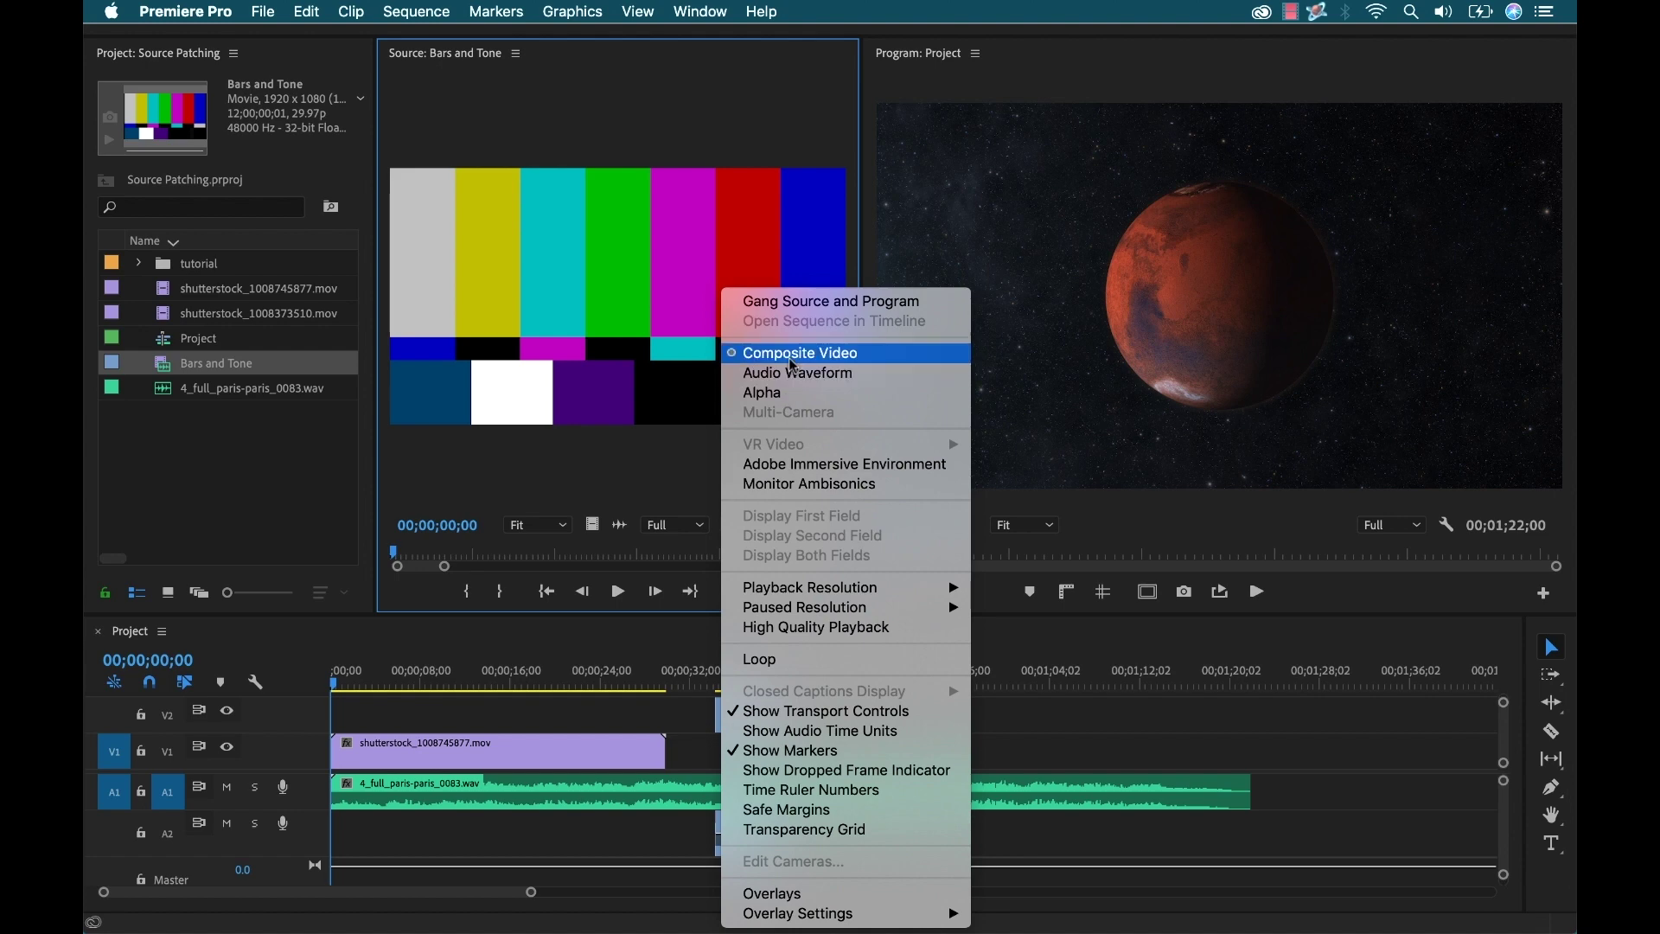
click(761, 372)
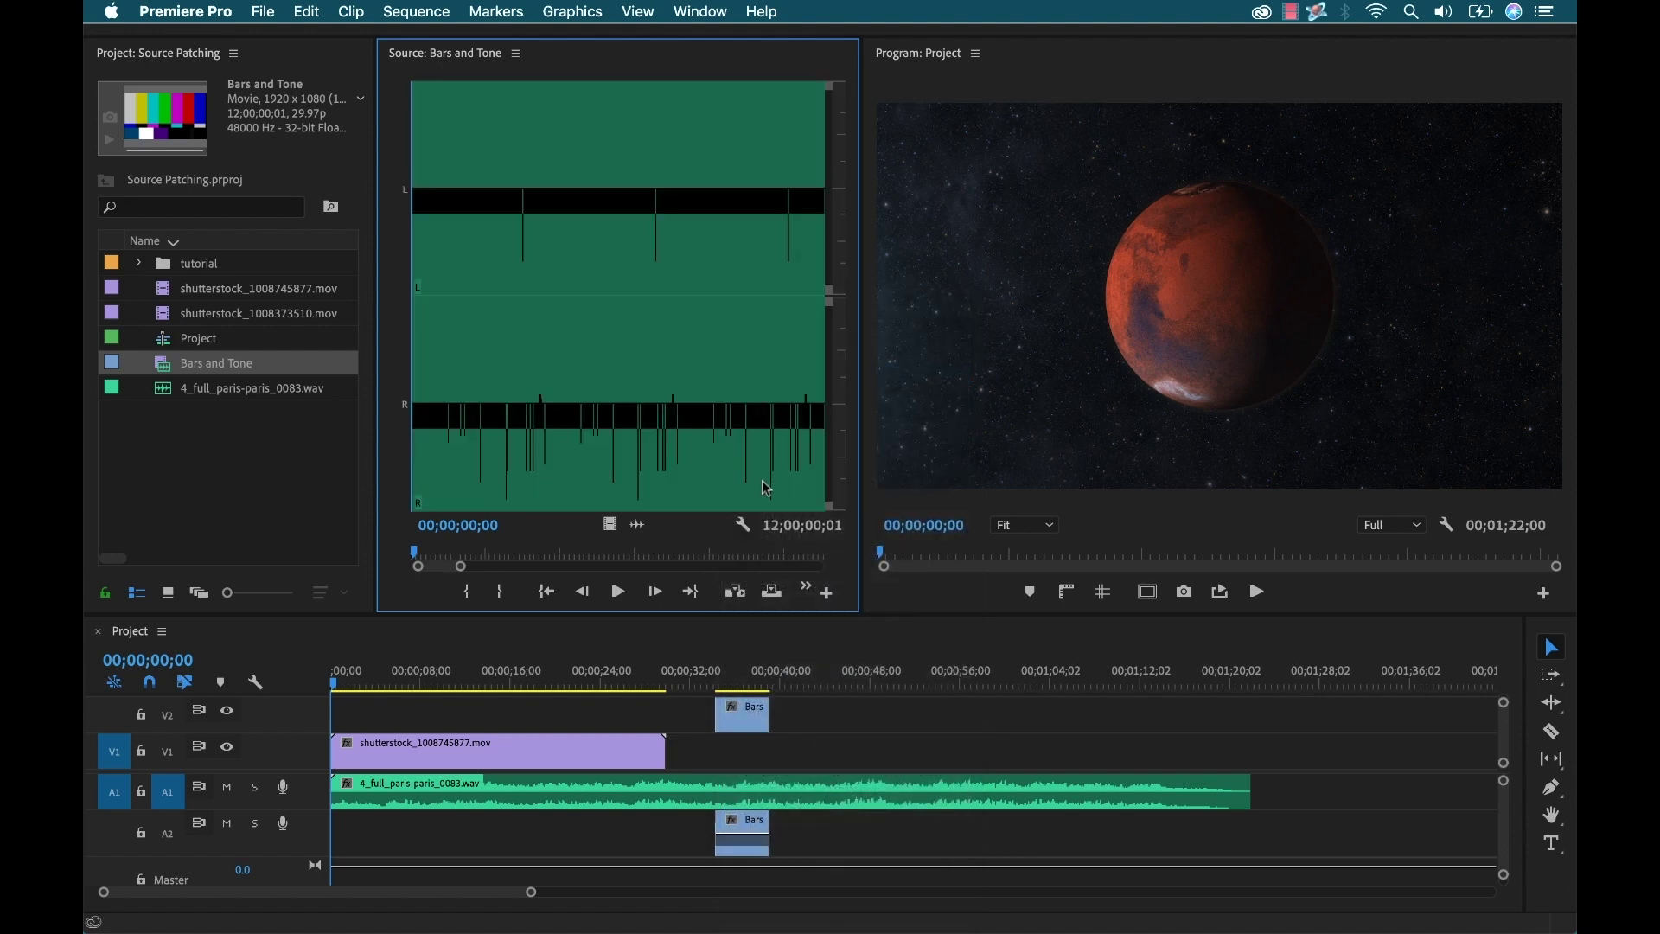
click(743, 527)
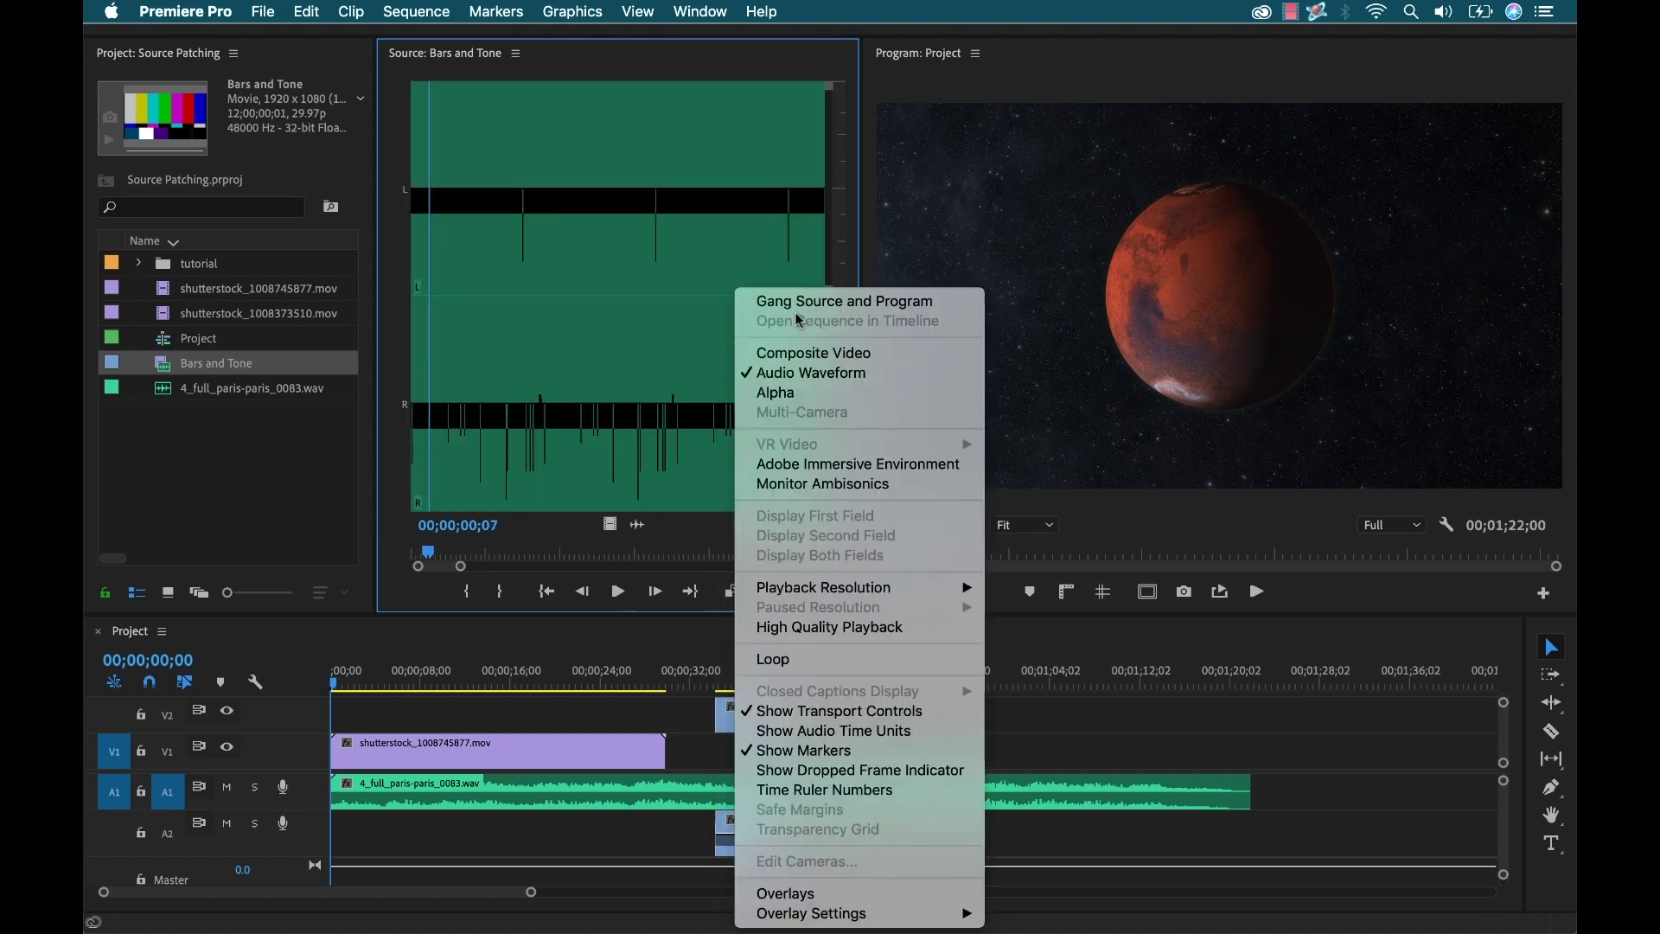
click(779, 354)
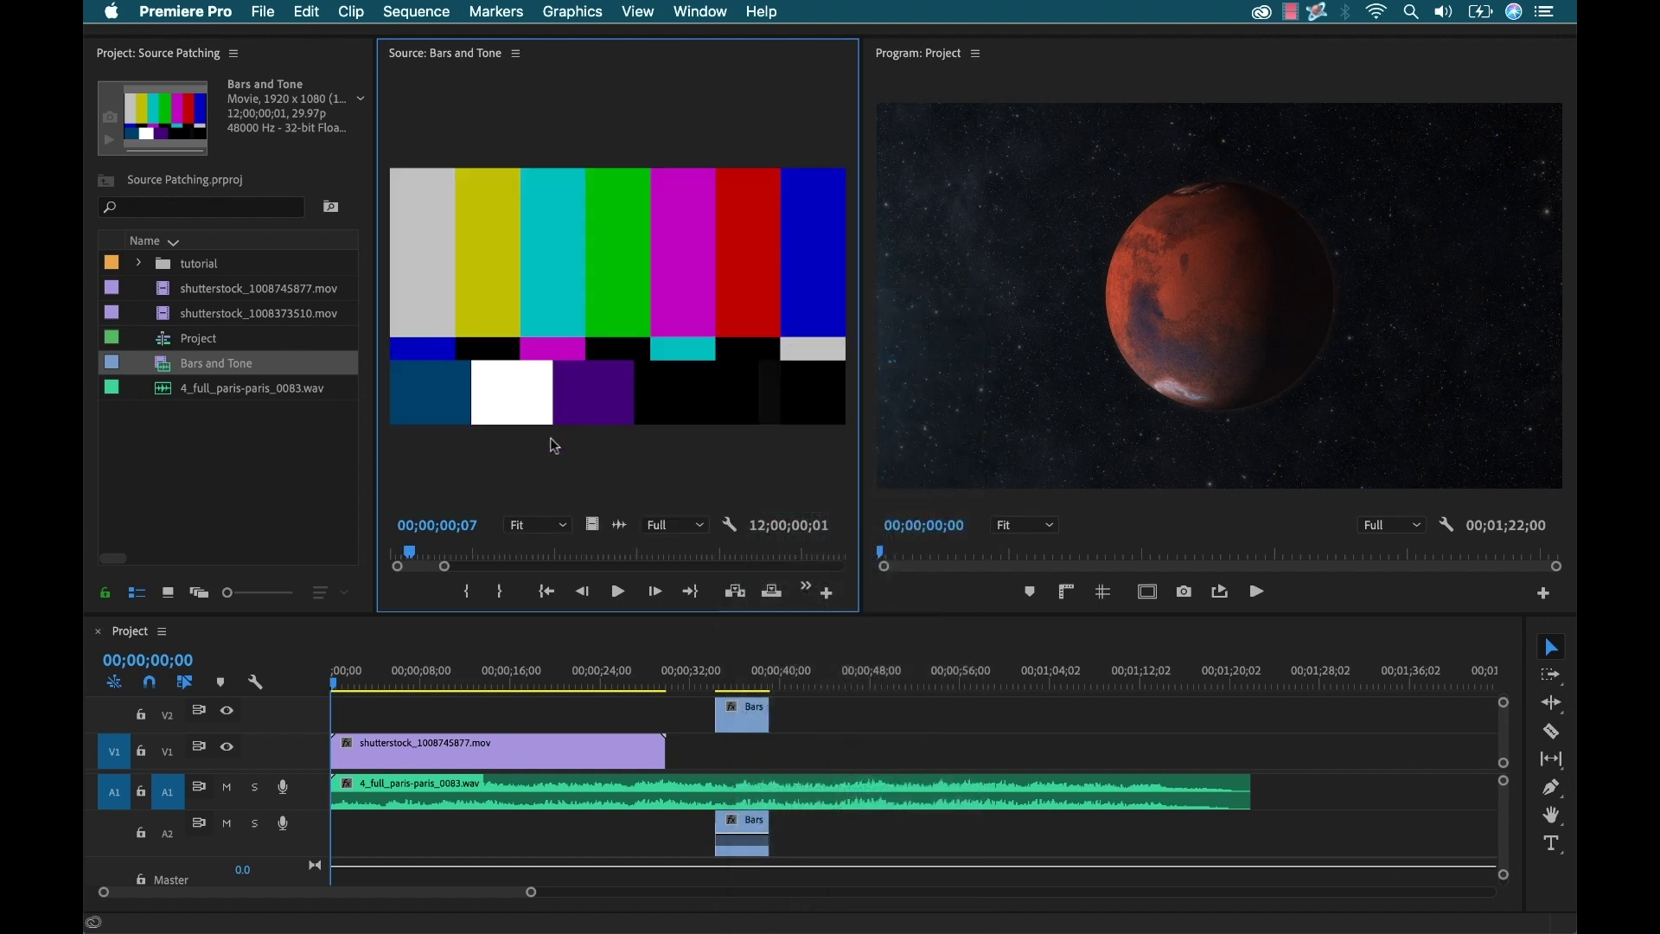
click(113, 751)
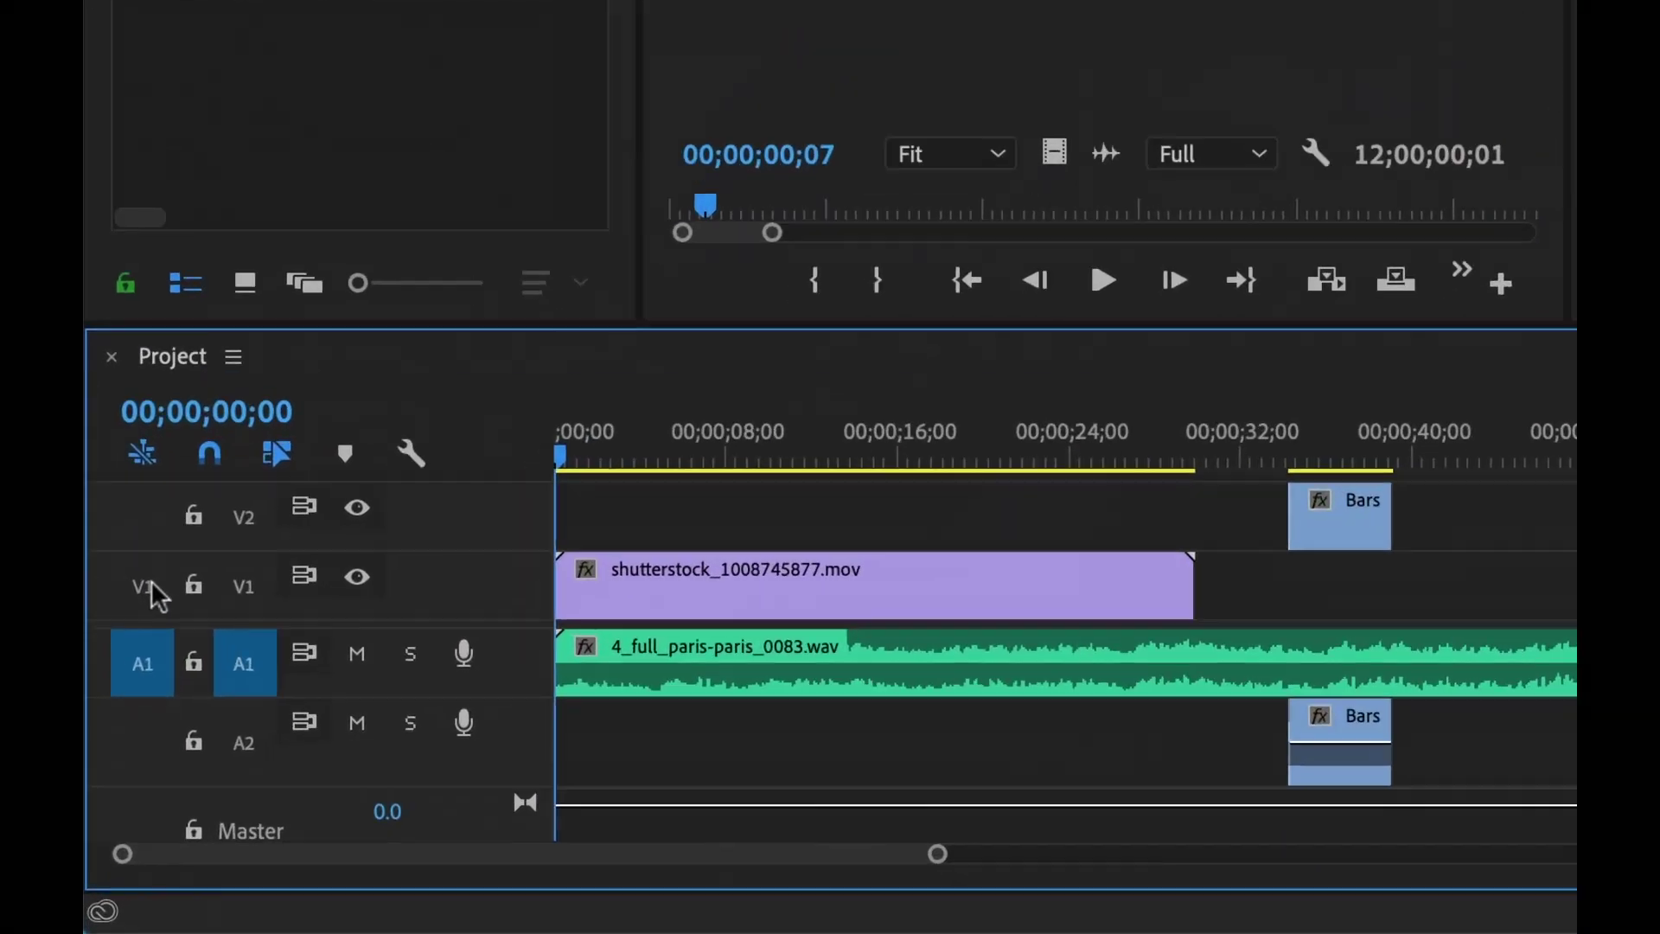
click(152, 538)
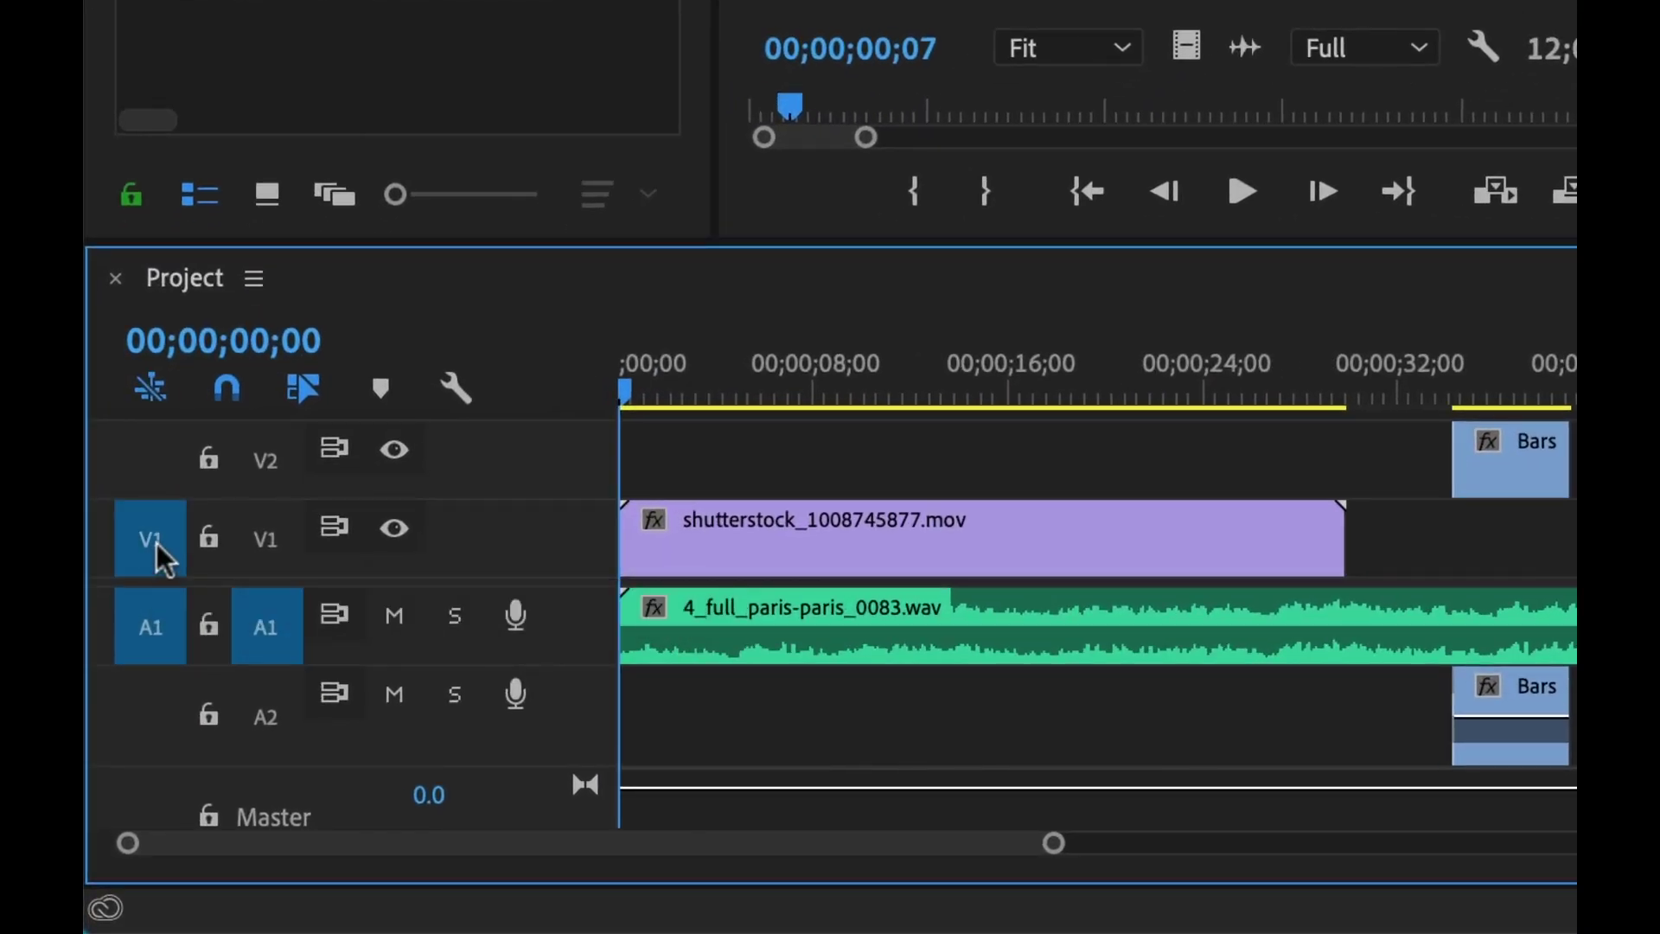
click(158, 561)
mouse_move(143, 540)
mouse_down()
mouse_move(151, 616)
mouse_move(164, 510)
mouse_move(143, 554)
mouse_move(170, 563)
mouse_move(155, 567)
mouse_up()
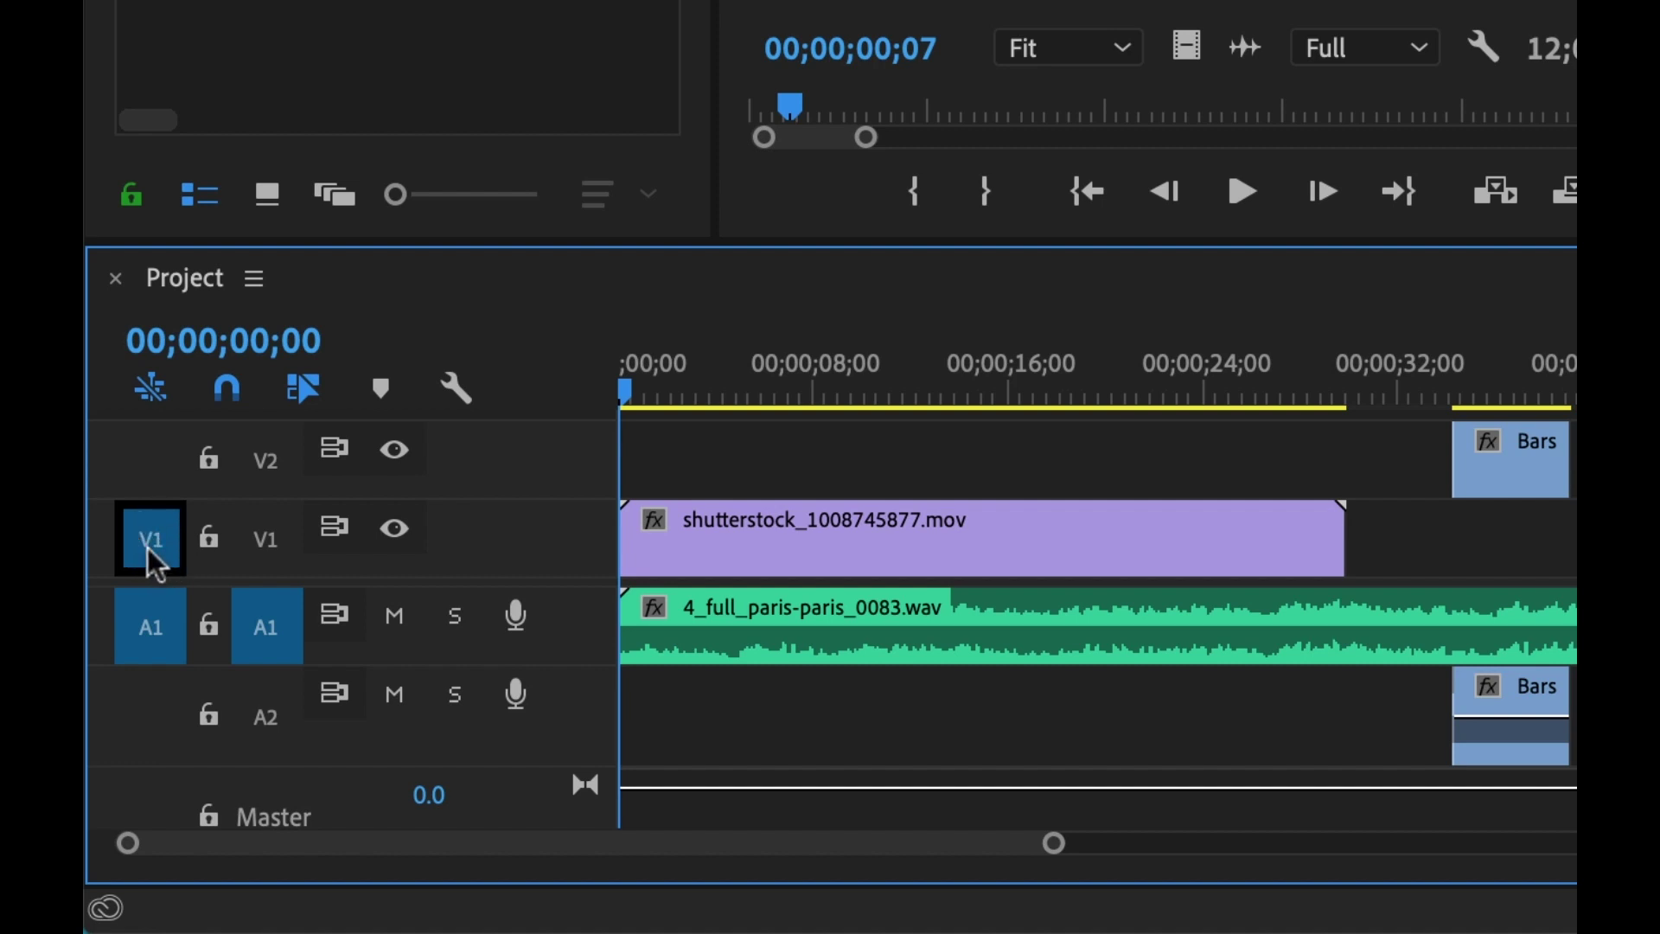
click(148, 541)
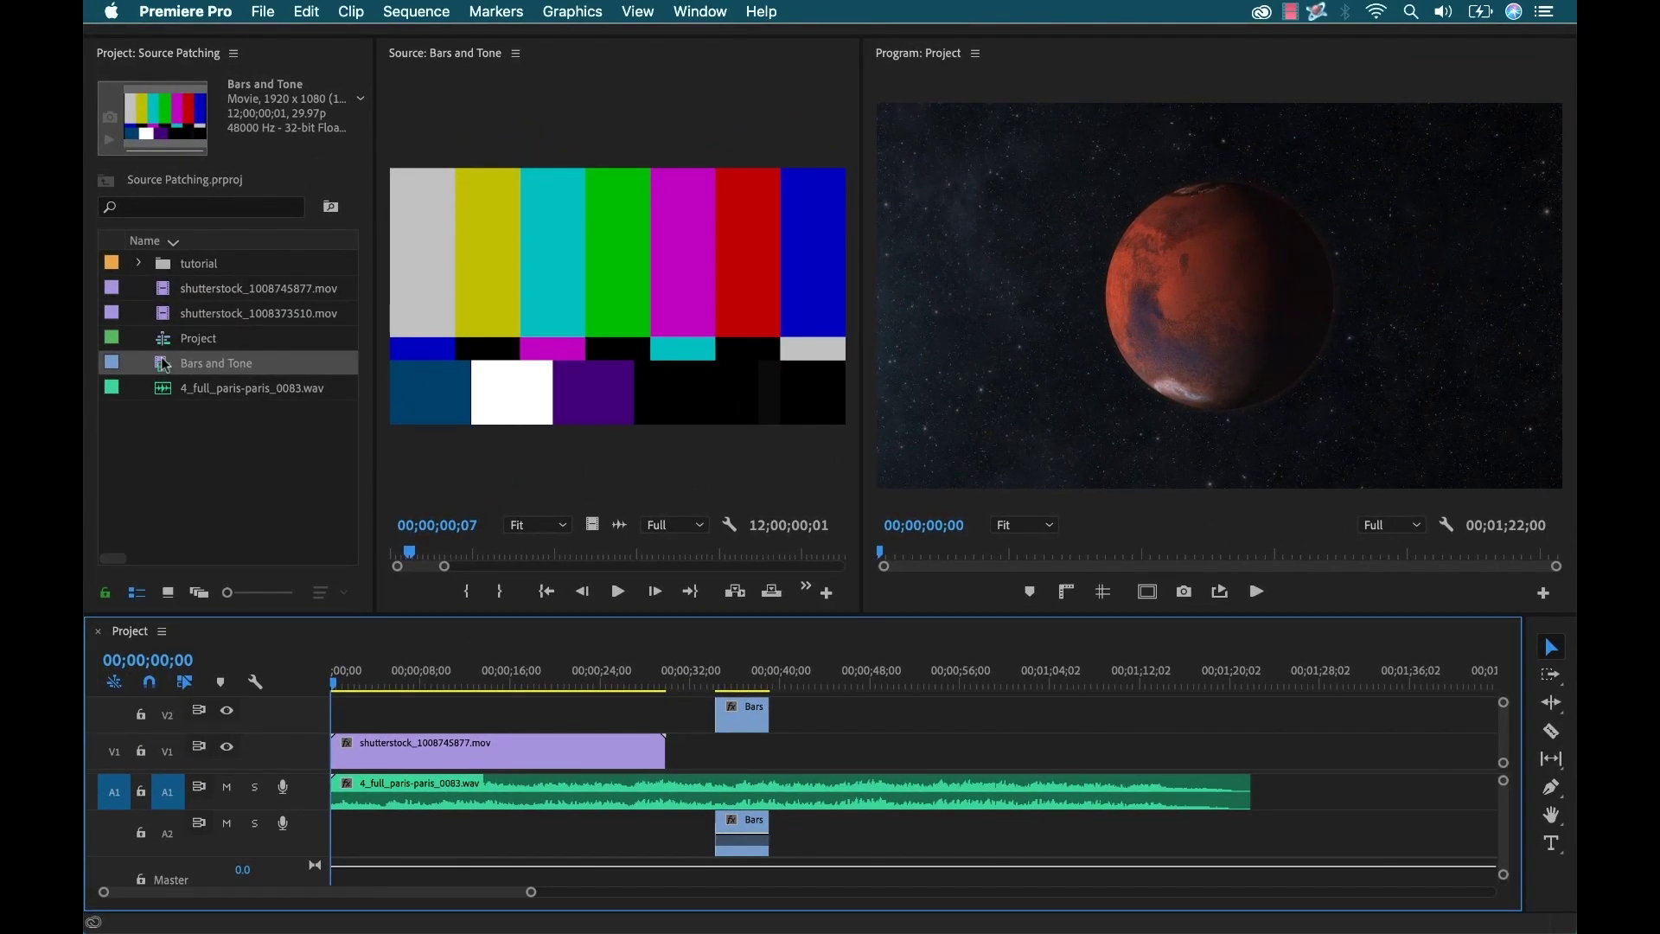
Step: Drop Bars and Tone onto A1, then undo the drop
click(164, 365)
drag(164, 365, 1337, 791)
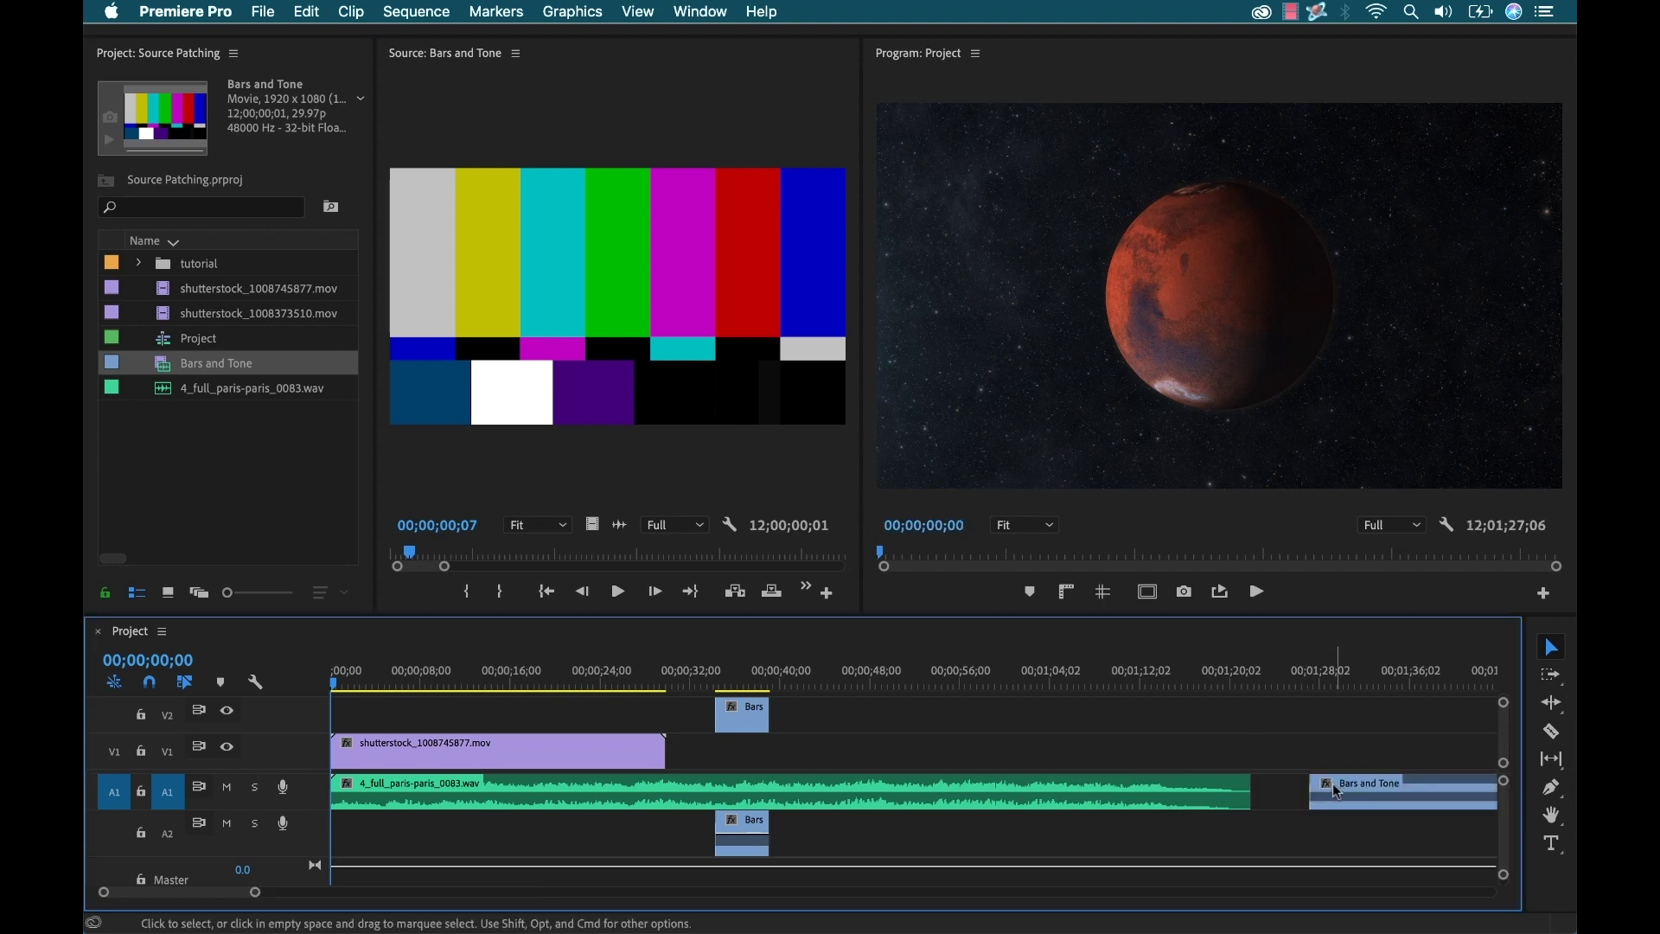
key(super+z)
Step: Overwrite Bars and Tone onto A1 at 00;01;24;26, then undo the 12-hour insert
drag(936, 670, 1285, 670)
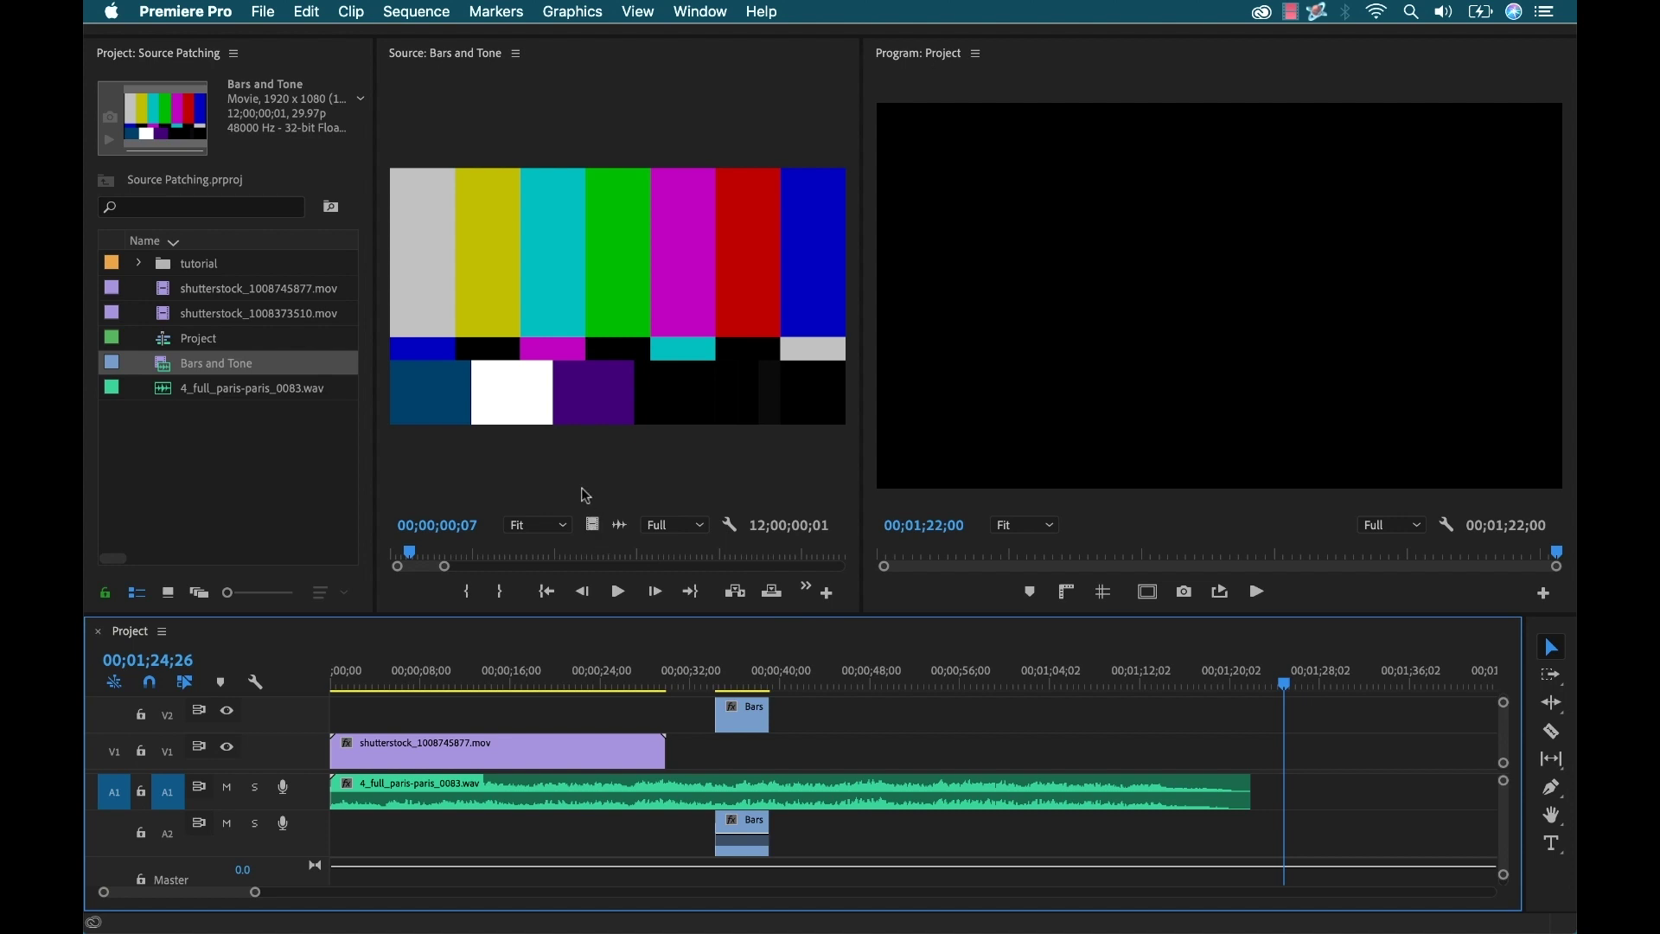
click(773, 592)
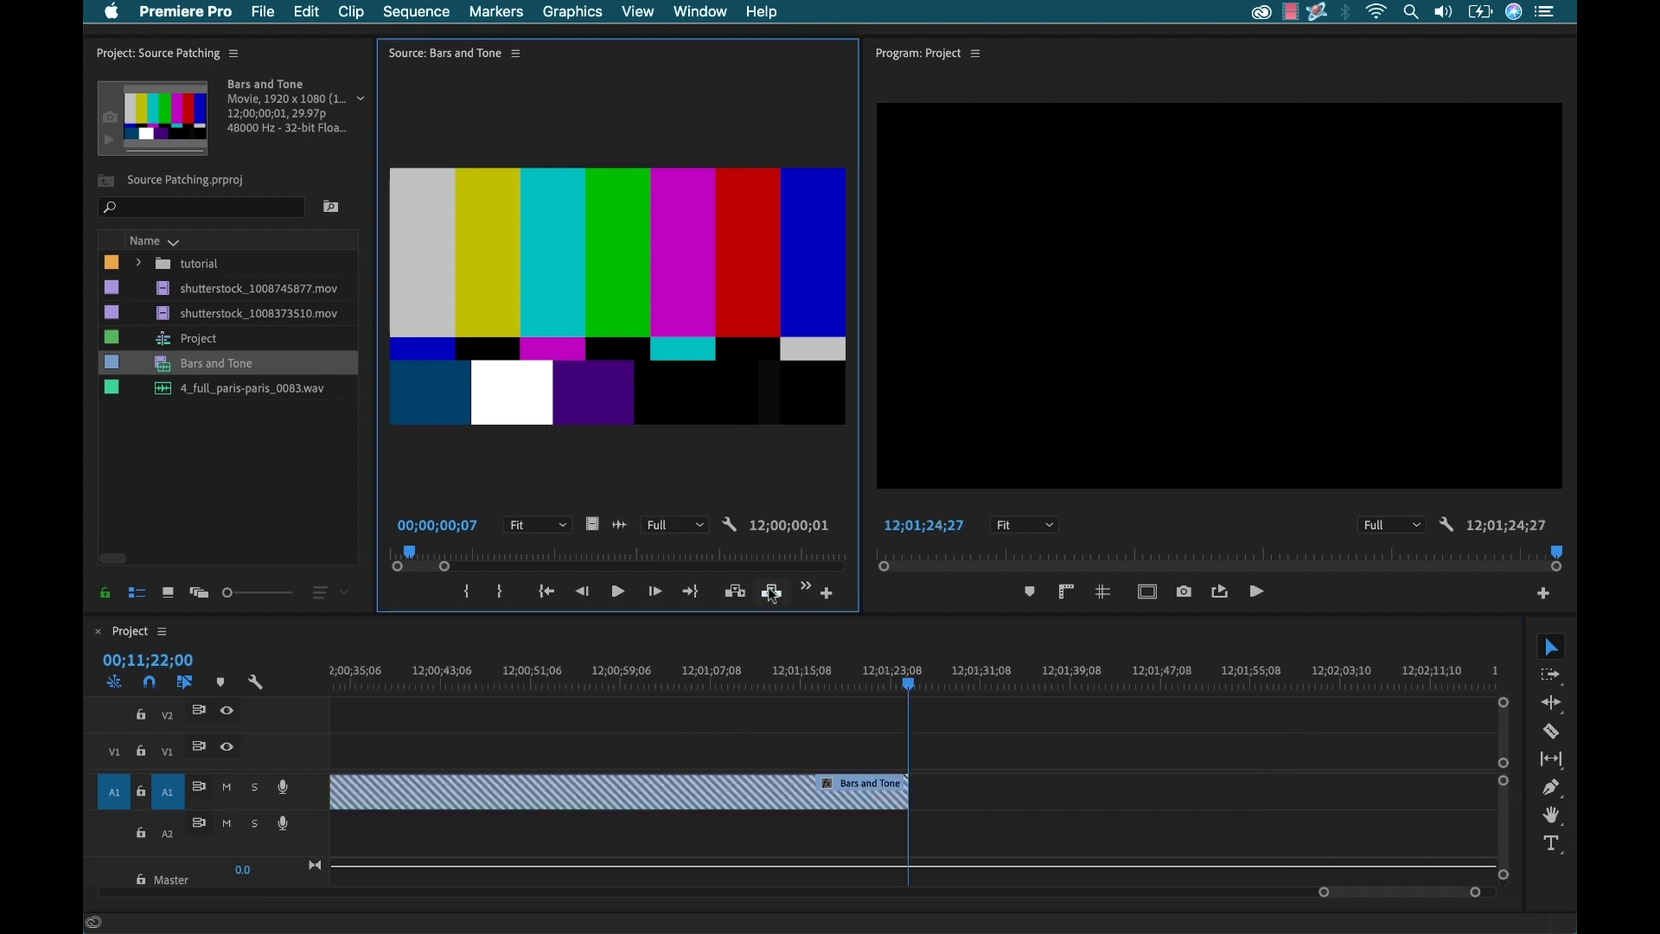
scroll(579, 691, up, 1)
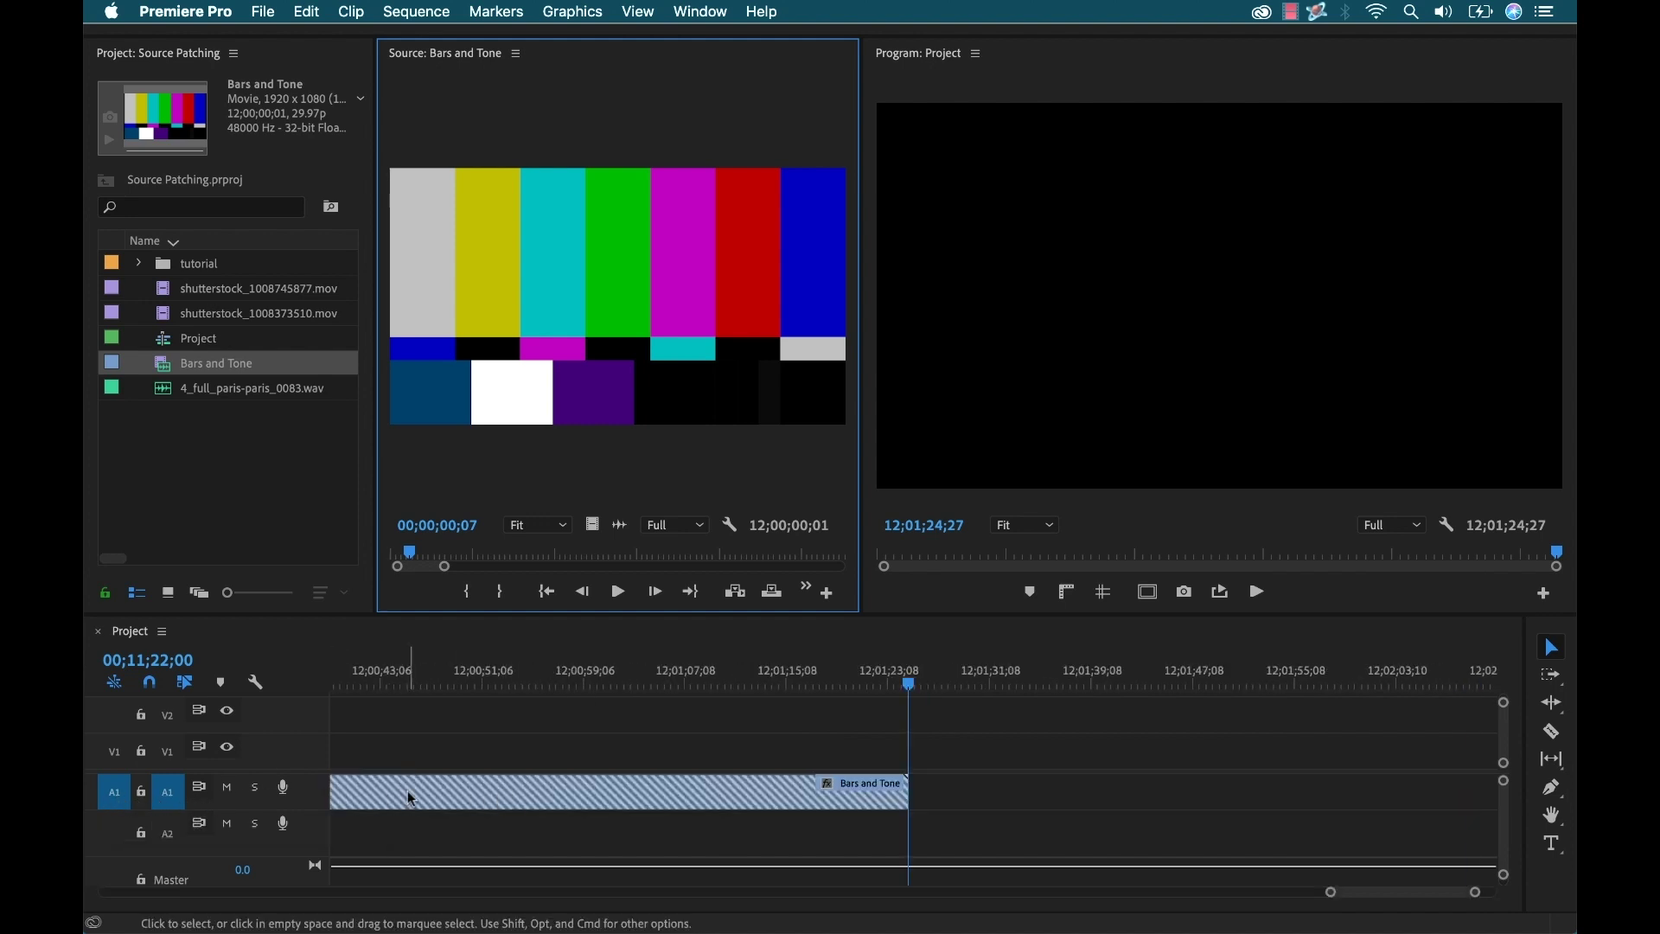
key(super+z)
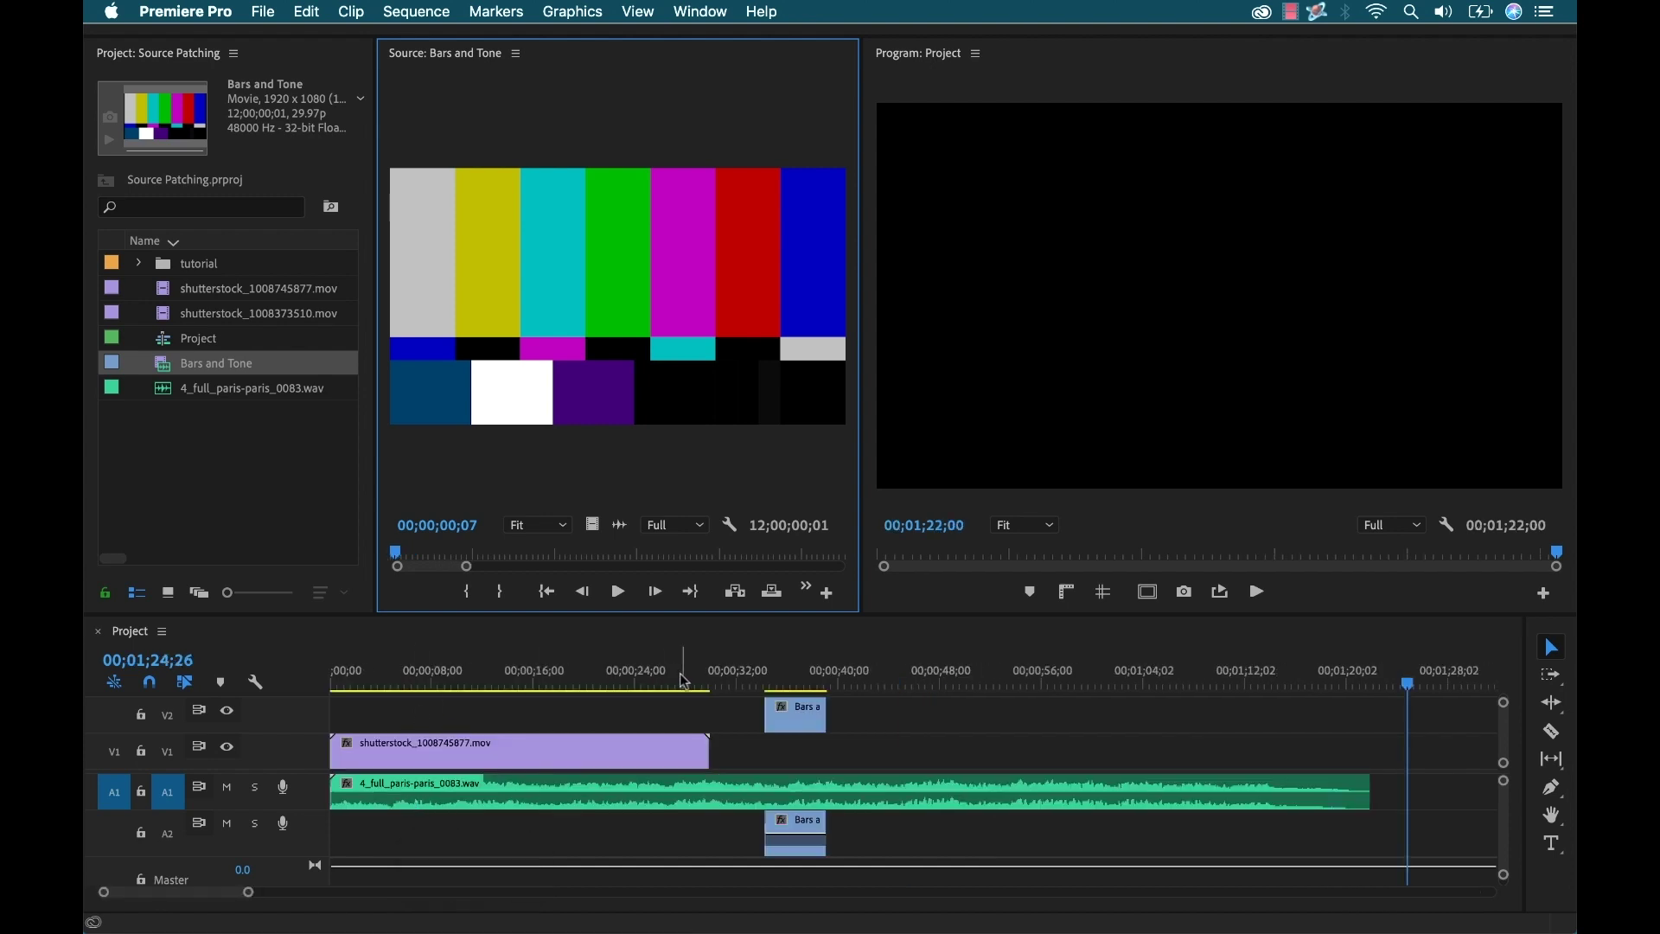
Step: Add 10 audio tracks plus extra video tracks to the sequence through Add Tracks
click(966, 749)
key(minus)
key(minus)
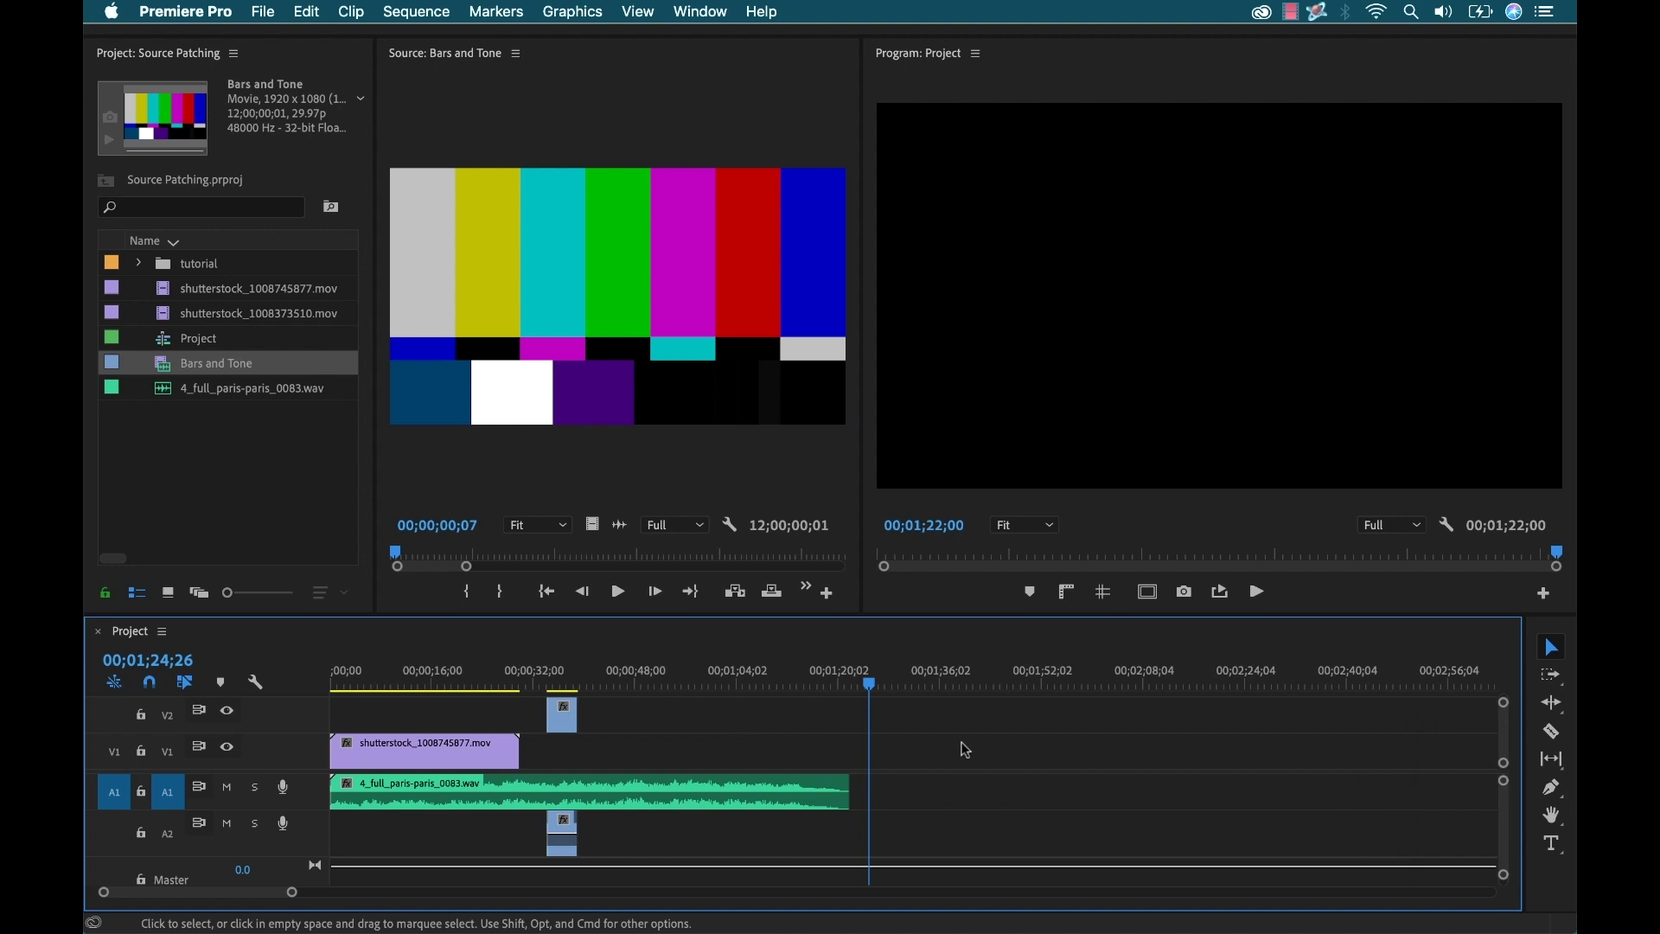
right_click(266, 755)
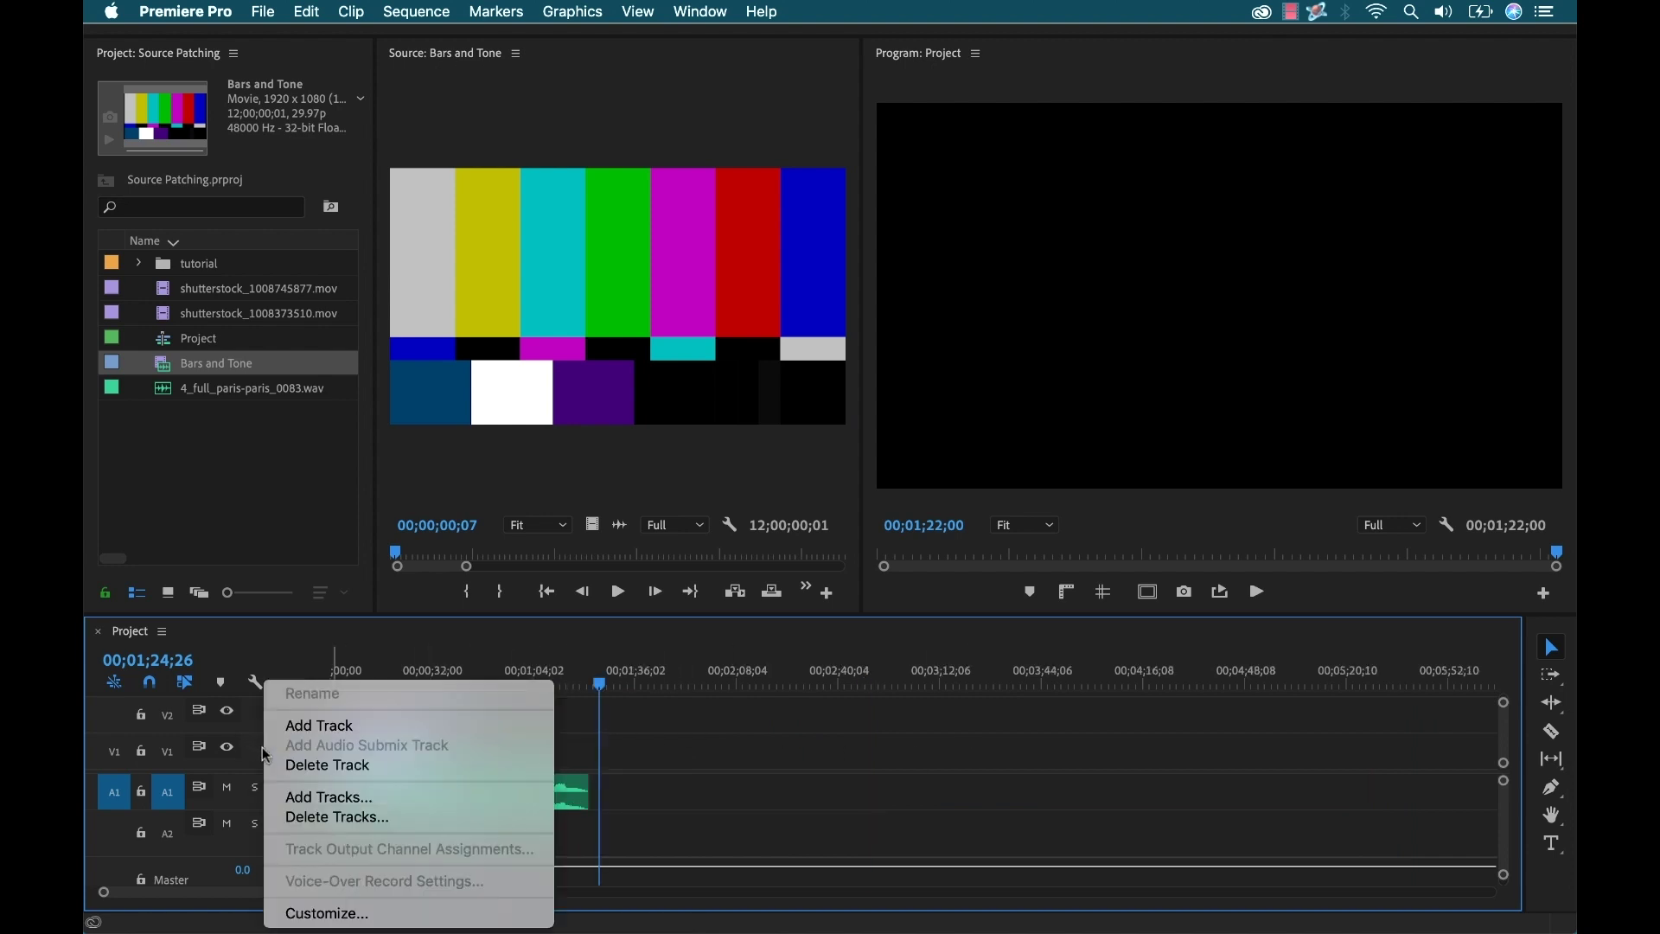
click(340, 797)
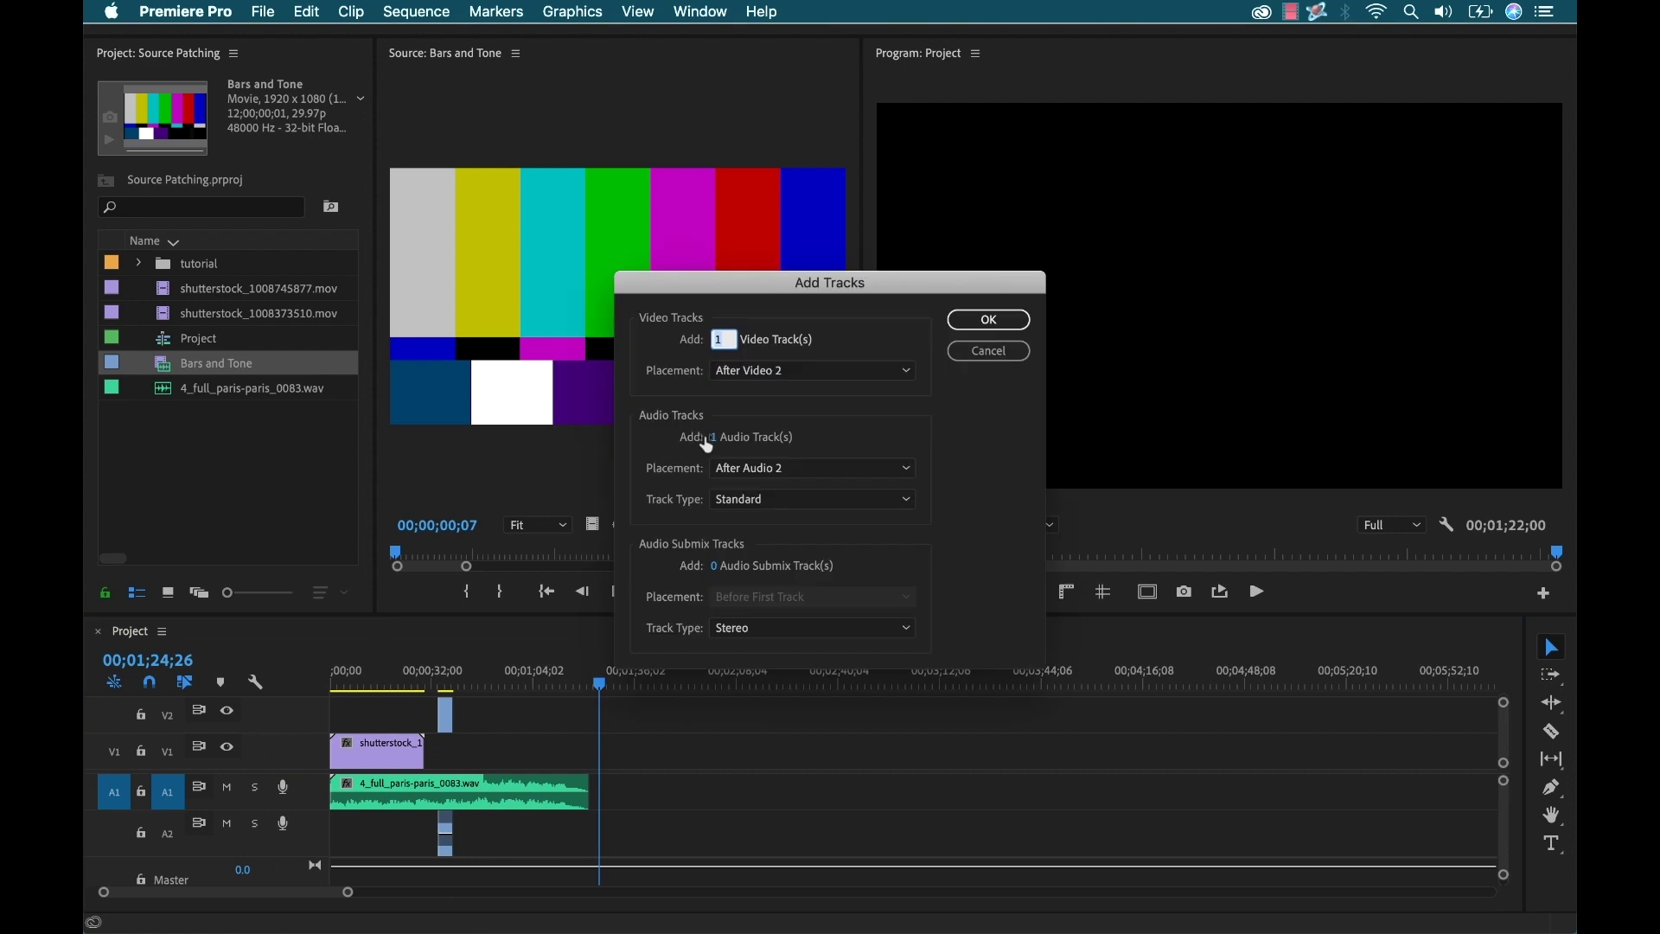
click(715, 439)
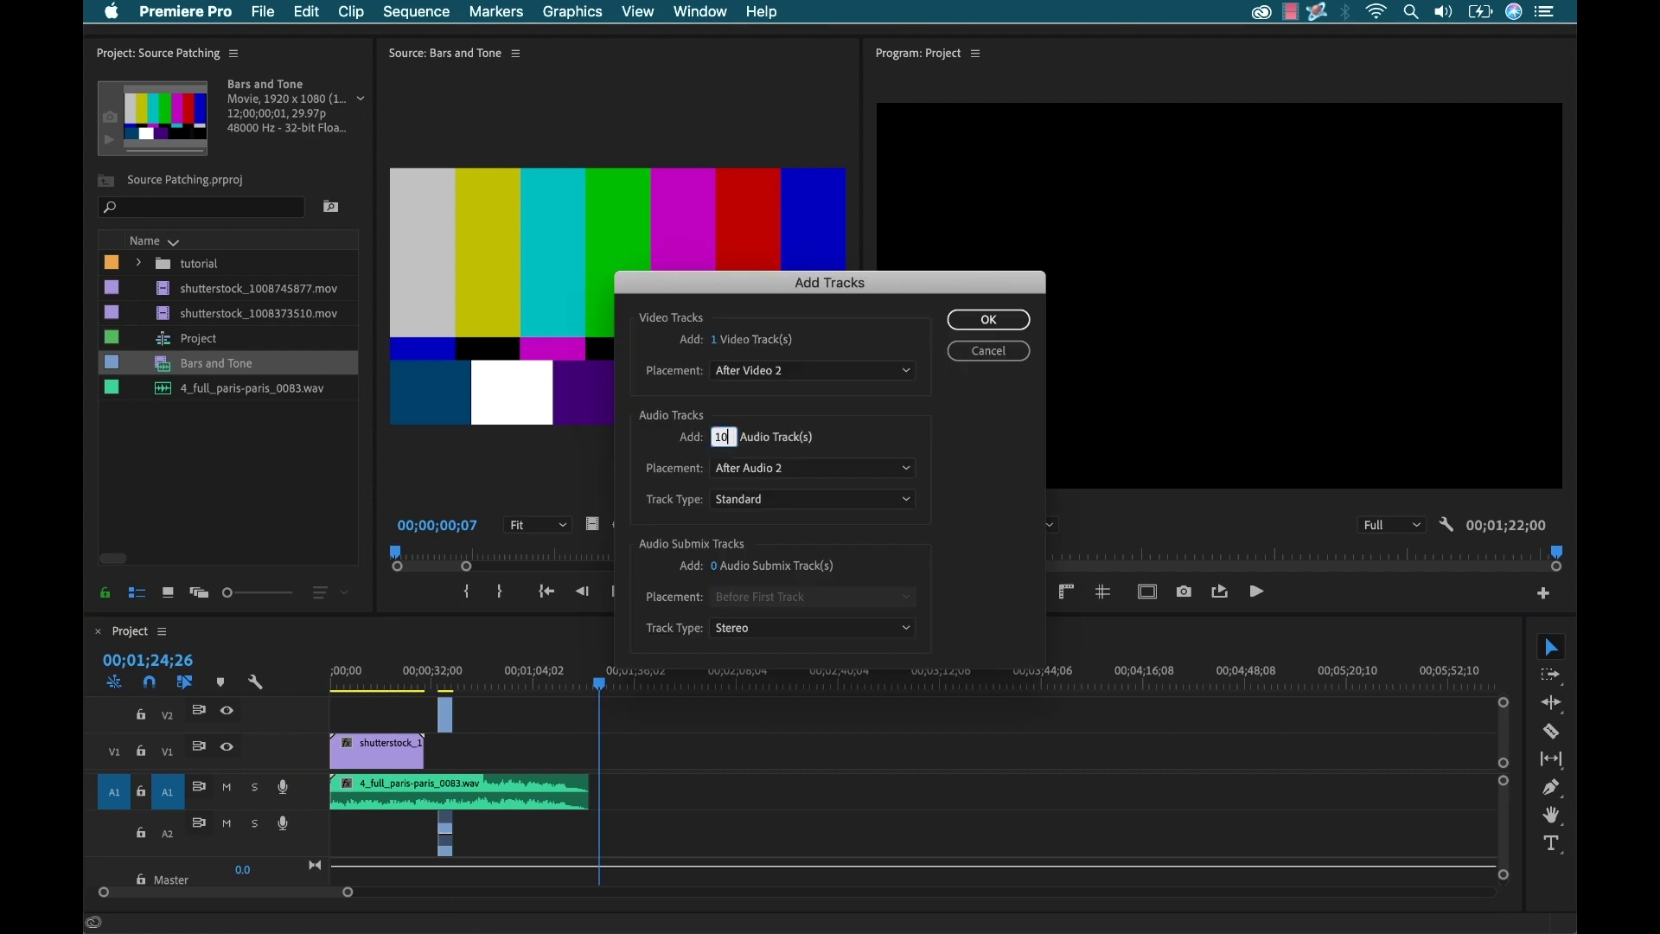
text(10)
click(721, 339)
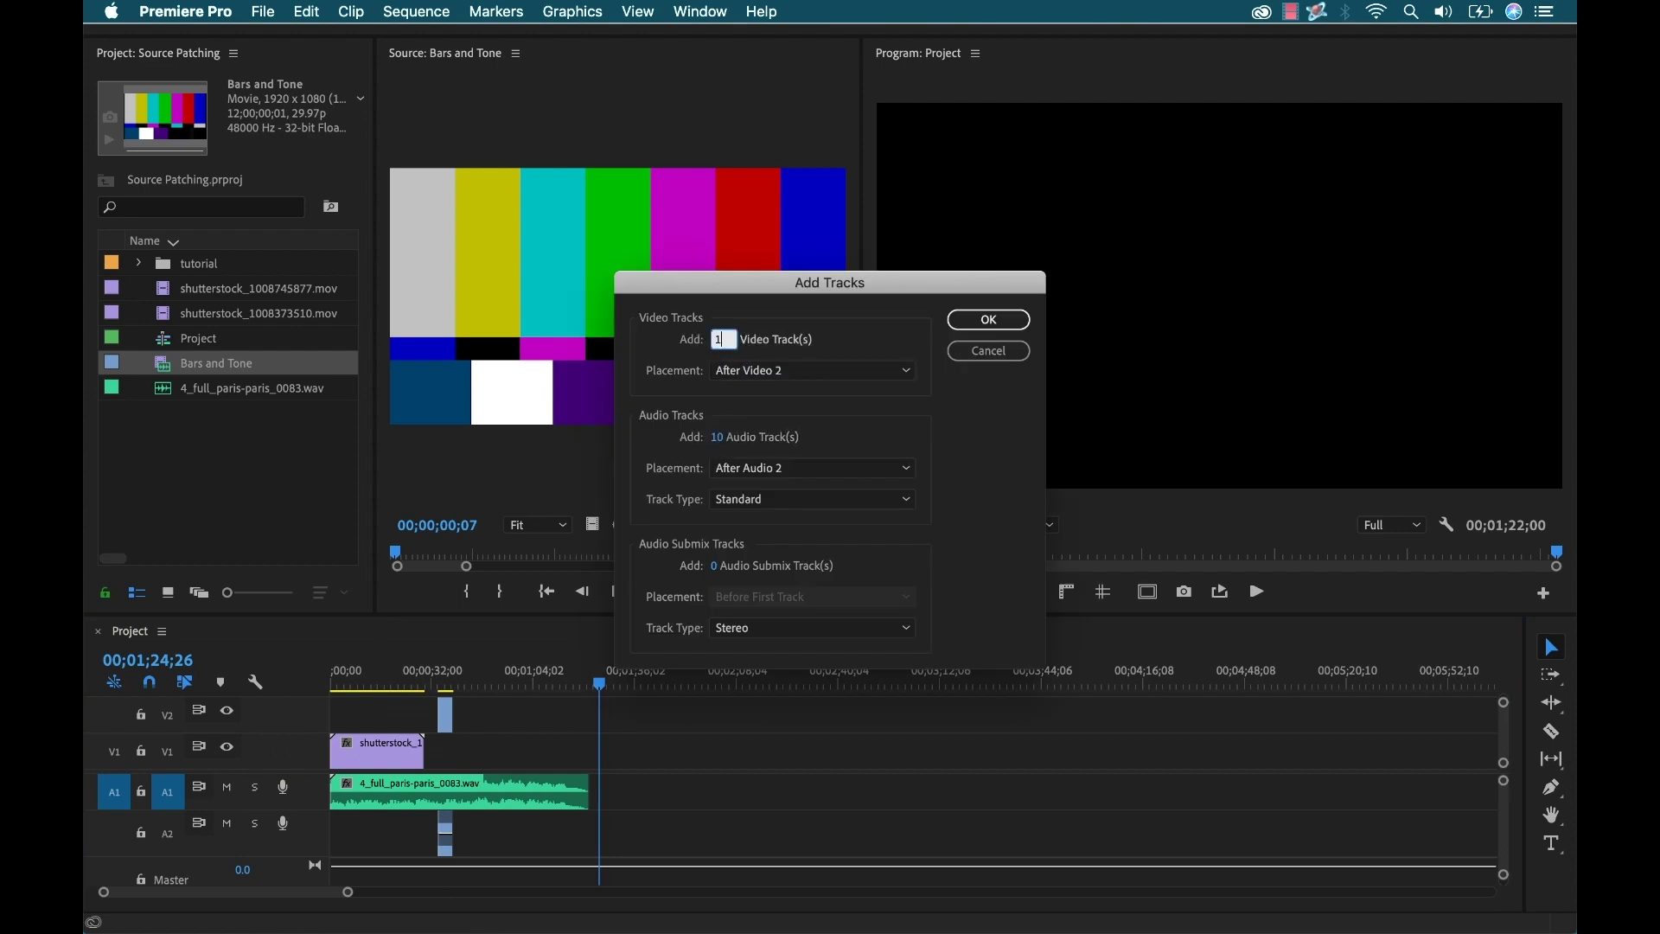
click(986, 320)
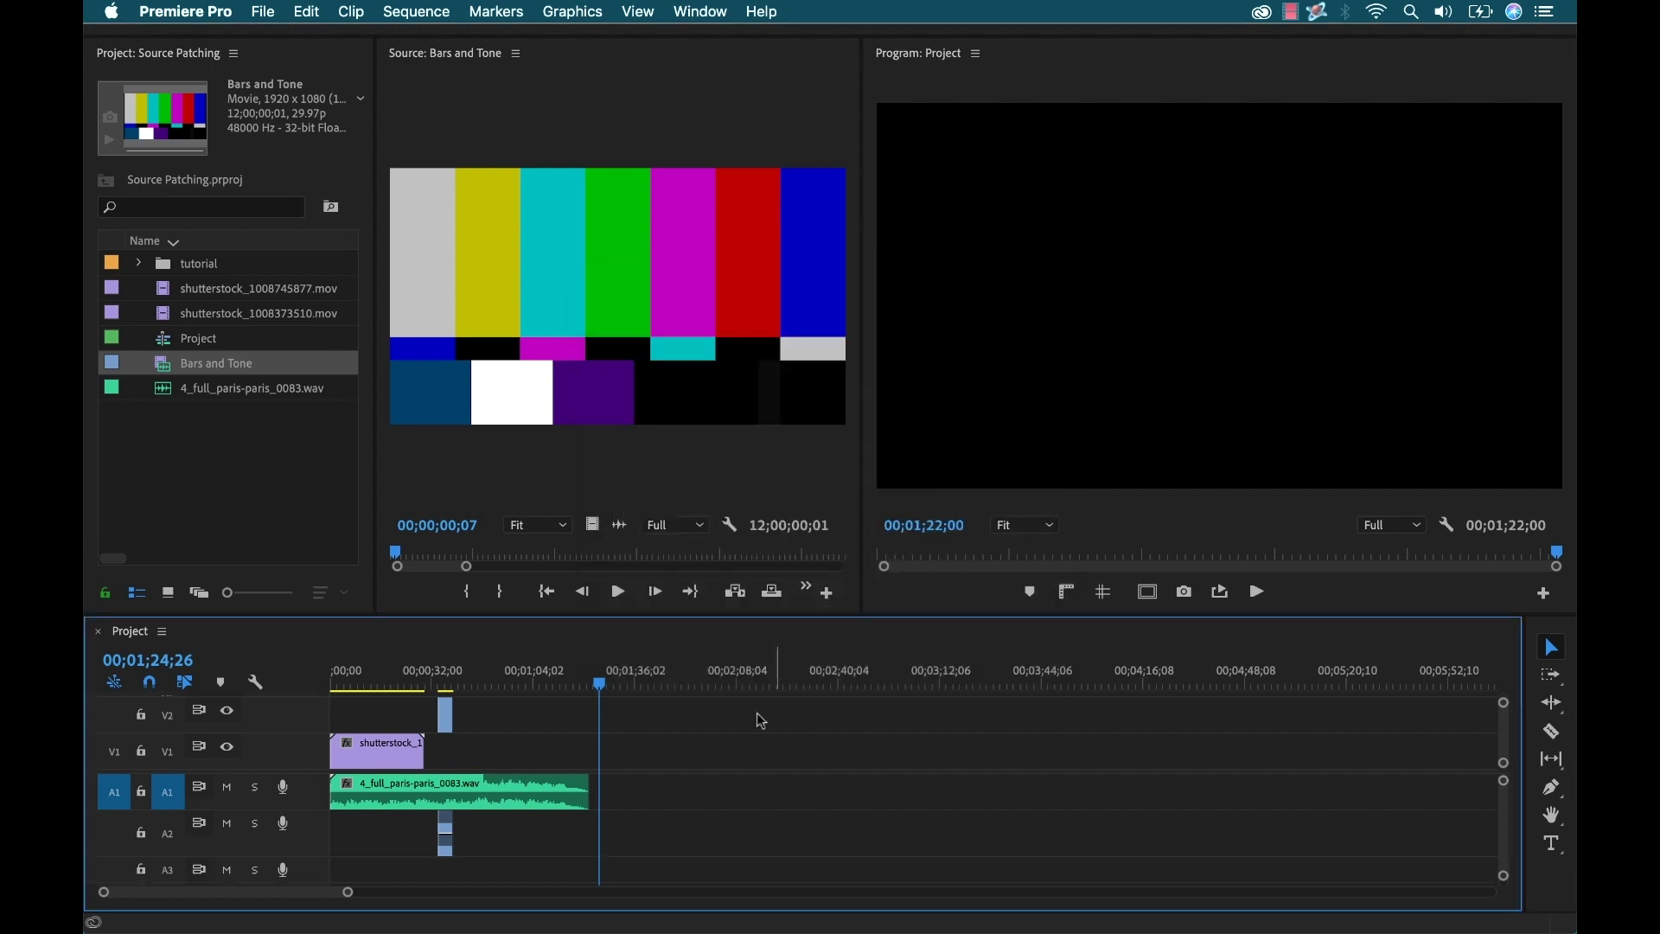
scroll(290, 742, down, 3)
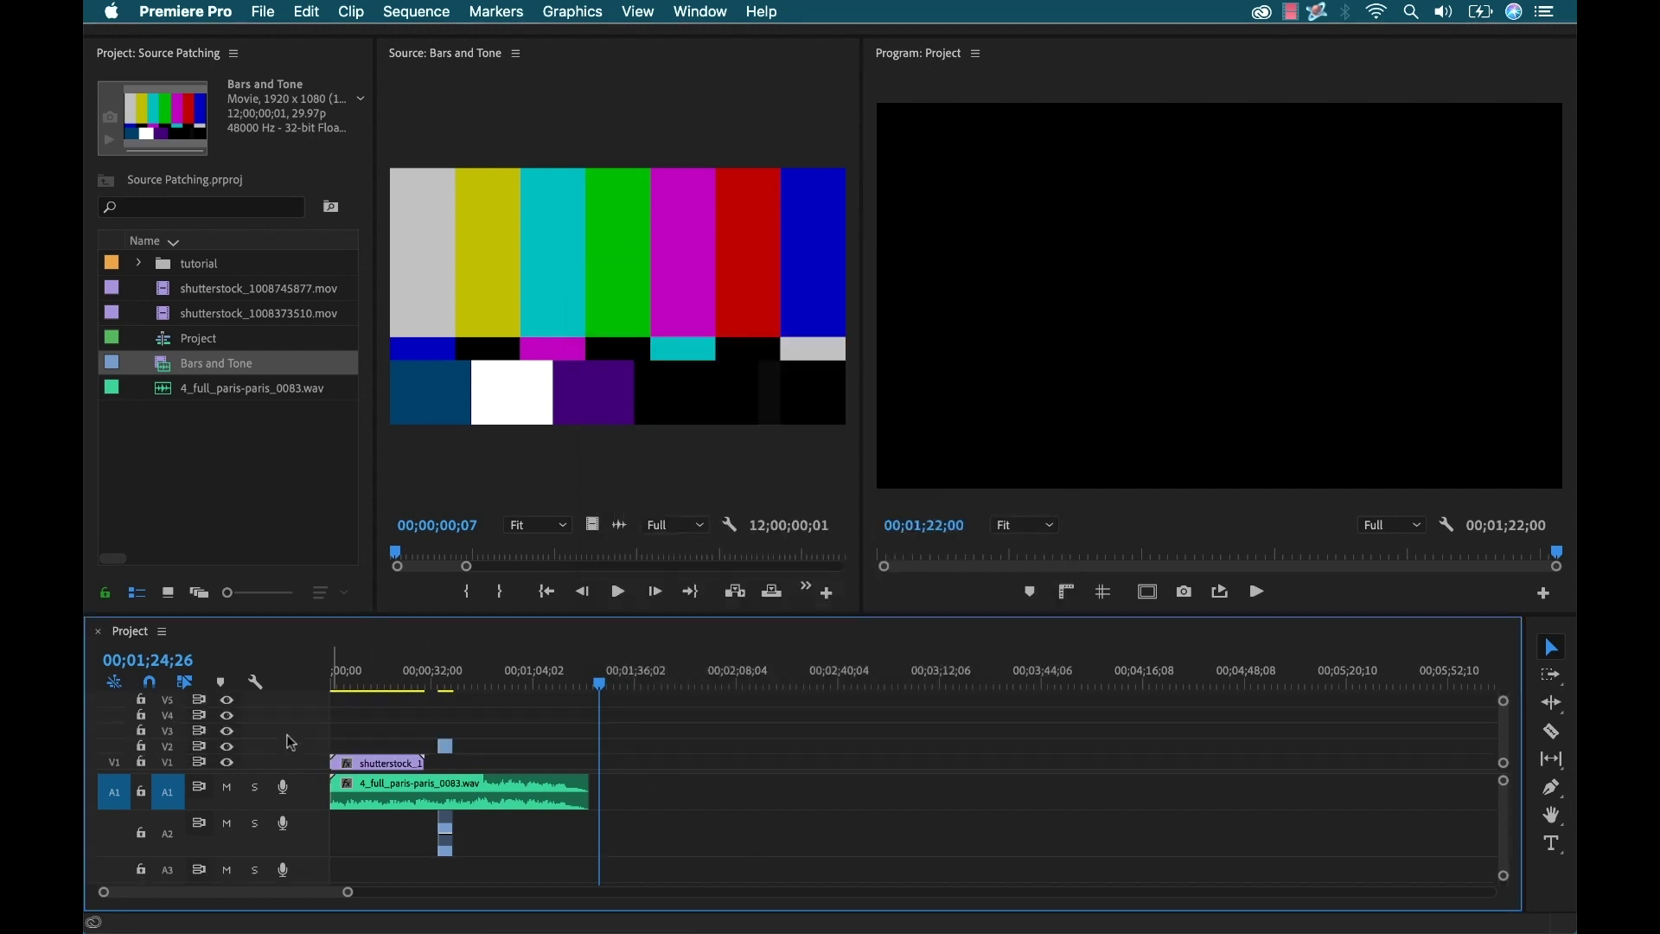
Step: Enlarge the timeline to show V1–V9 and A1–A12, then delete every clip in the sequence
scroll(309, 833, down, 3)
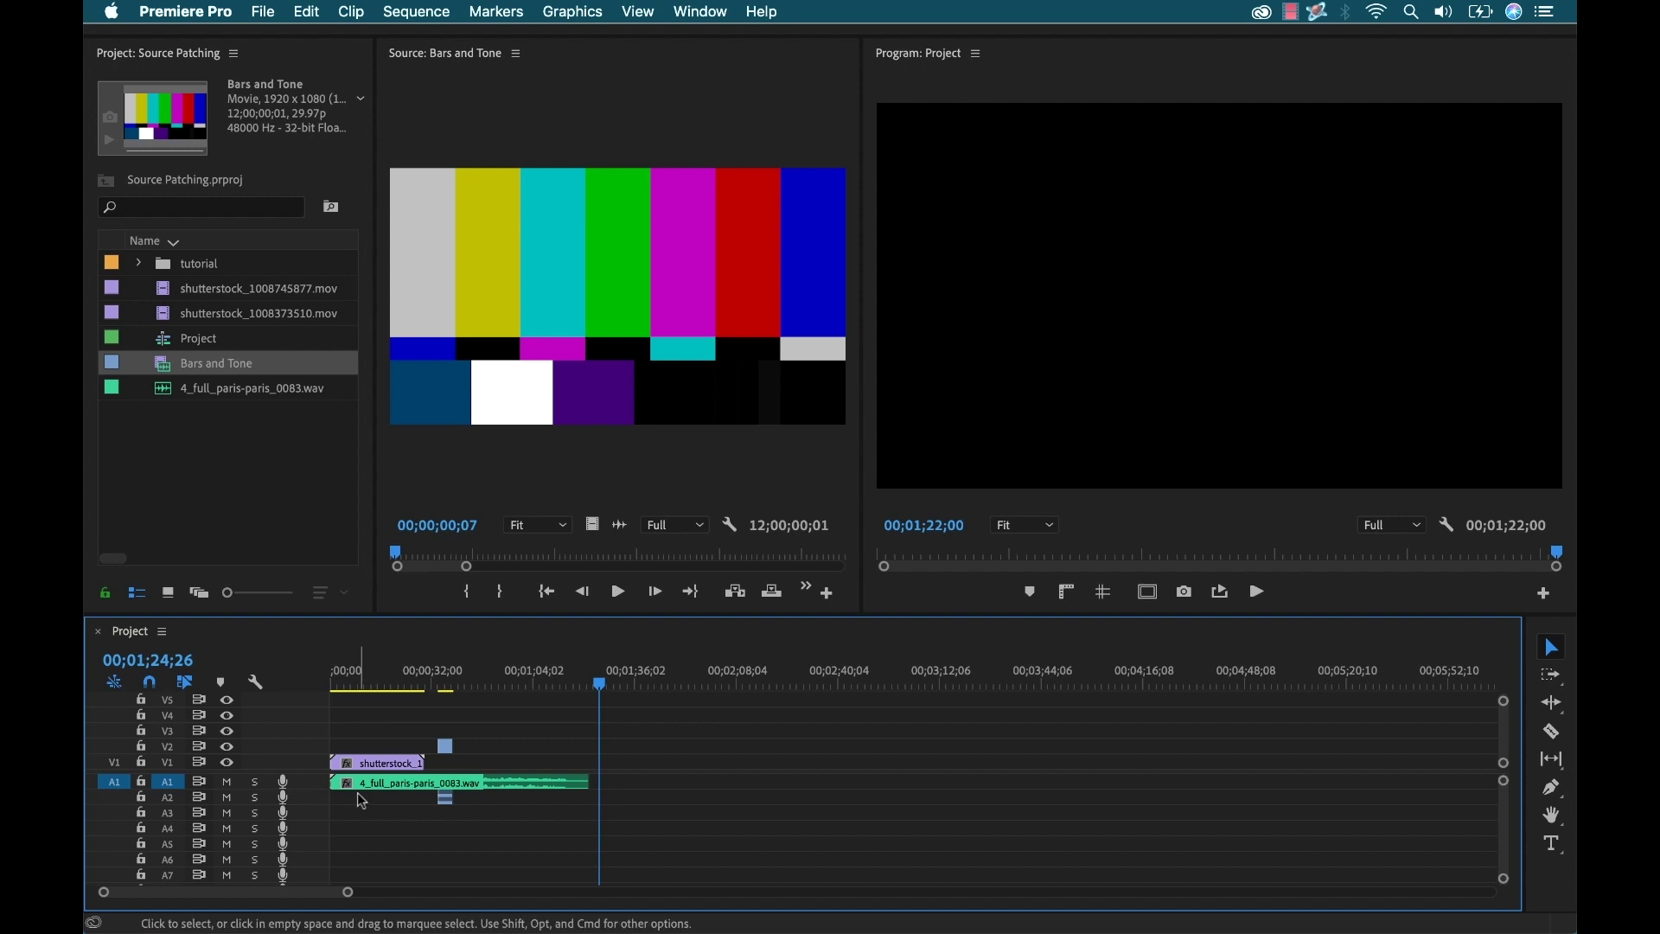
drag(613, 614, 613, 465)
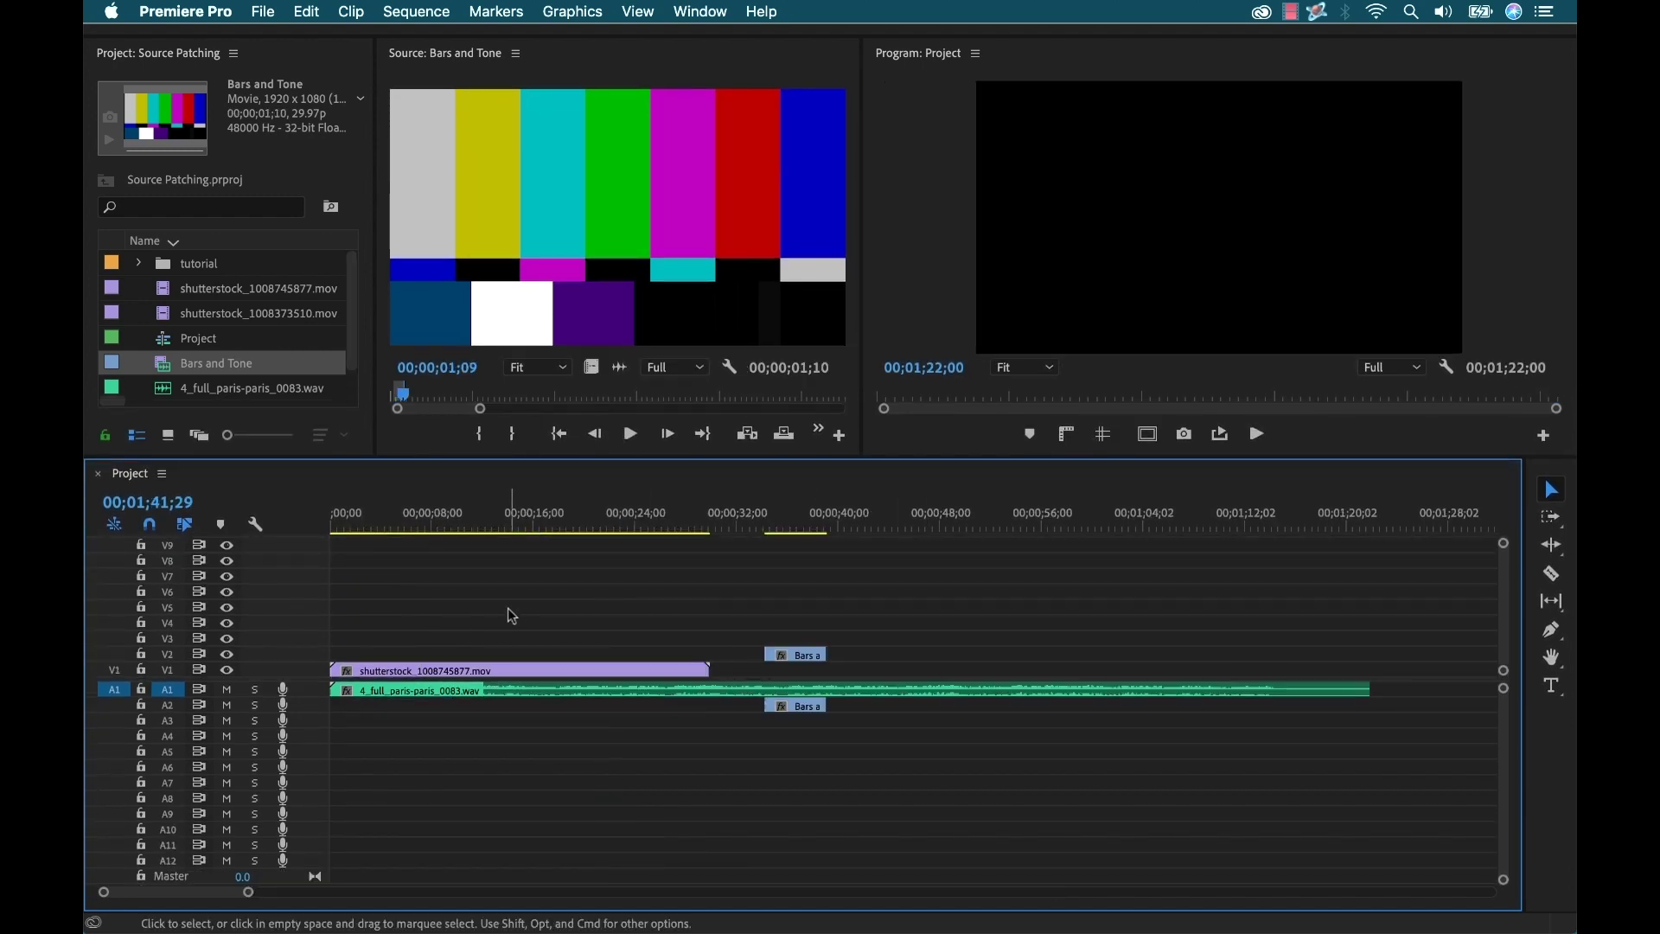
drag(512, 616, 1003, 772)
key(Delete)
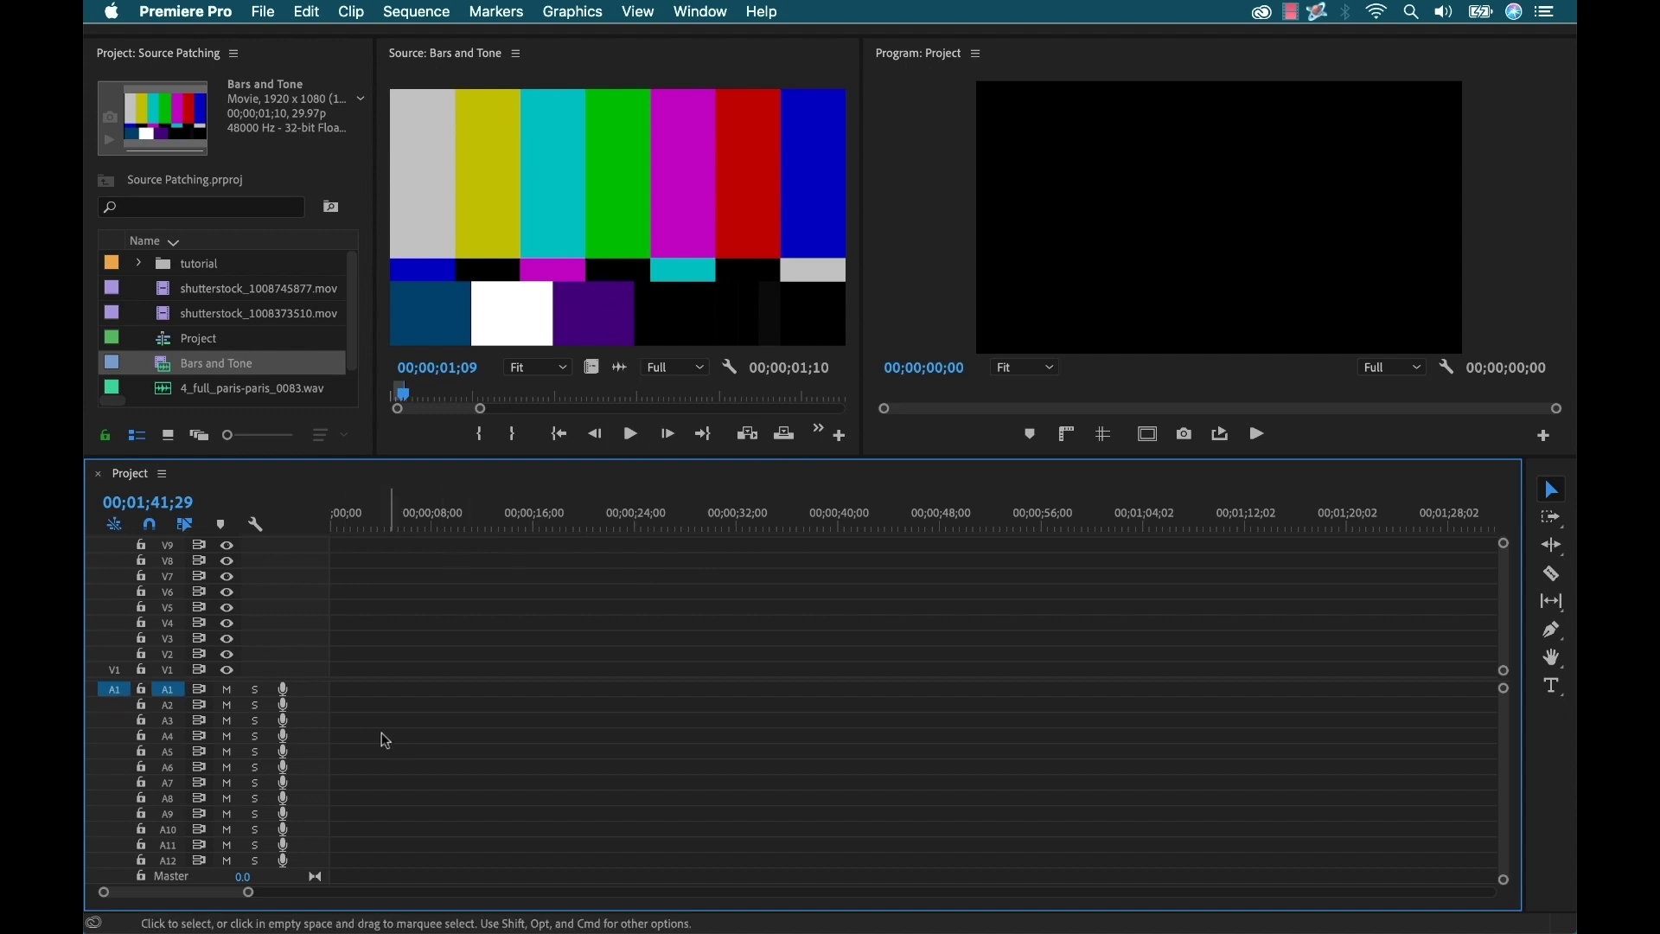
Step: Overwrite Bars and Tone on A1, then insert it on V1/A1 and on V1/A3
key(period)
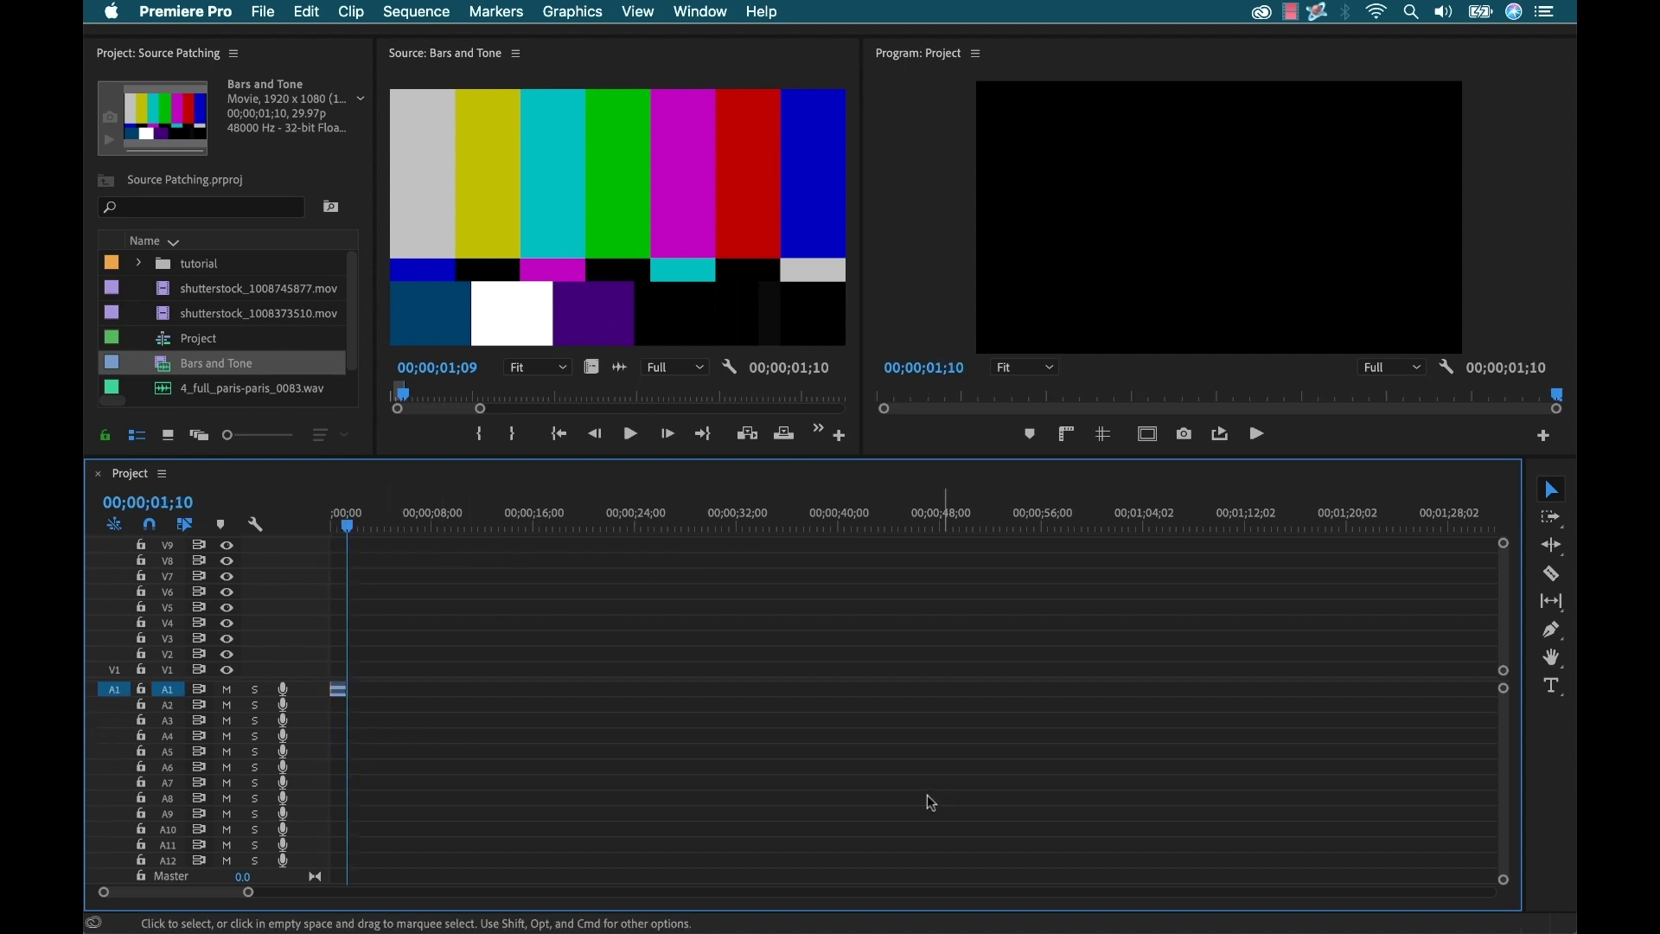
key(equal)
key(equal)
key(equal)
key(equal)
key(equal)
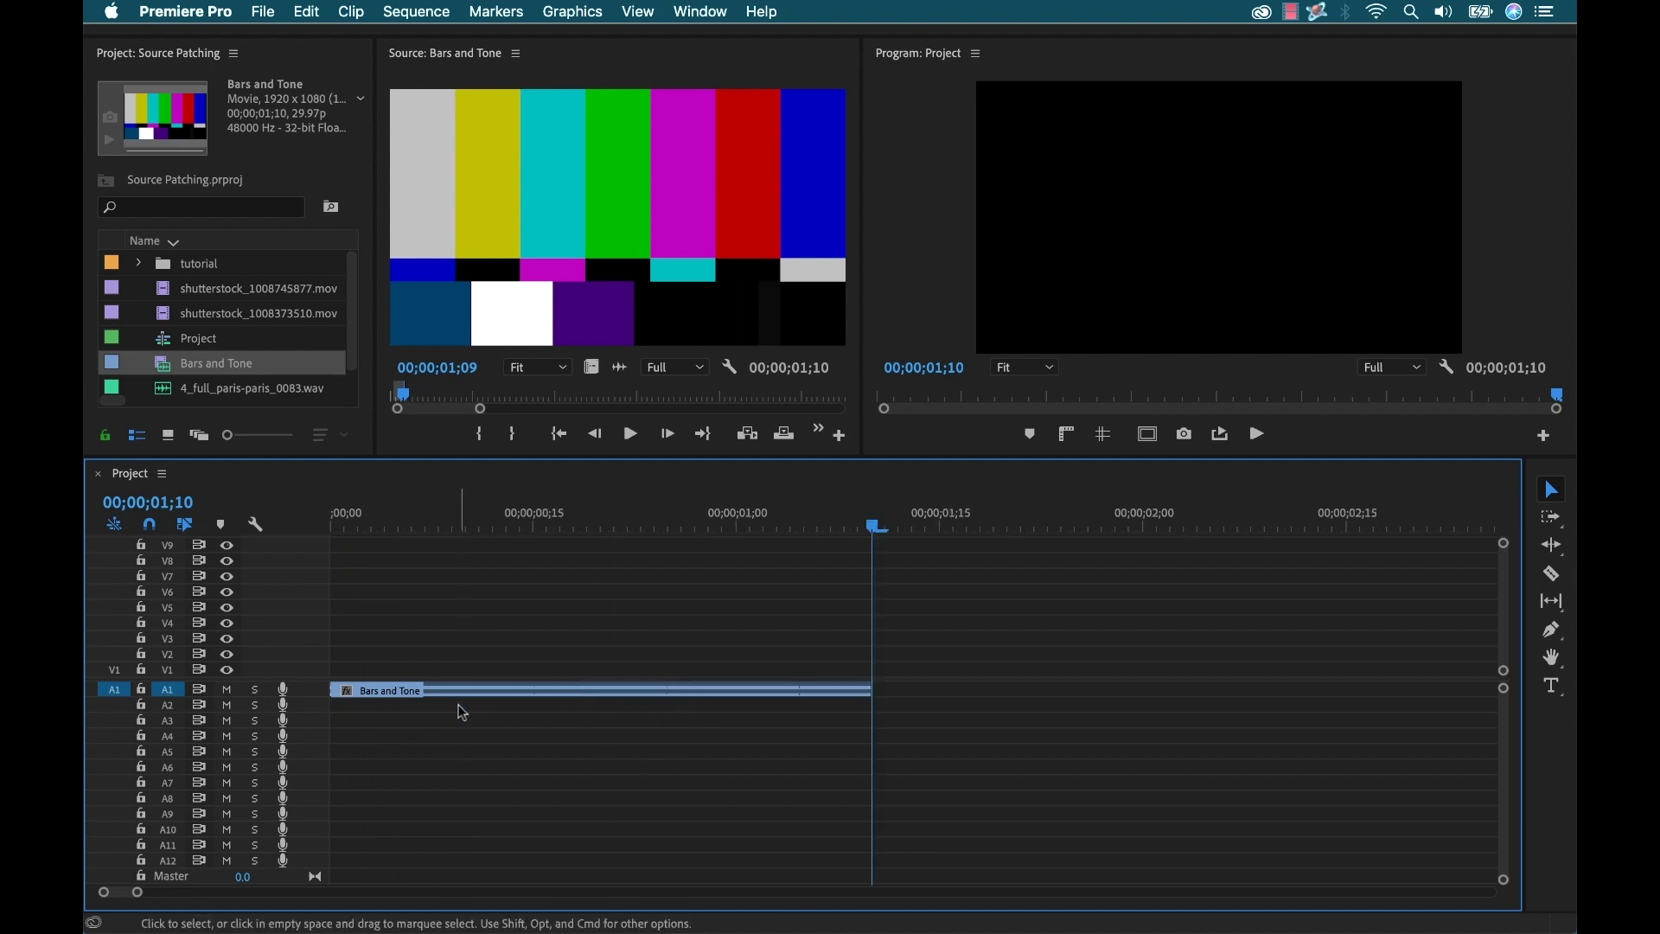
click(115, 671)
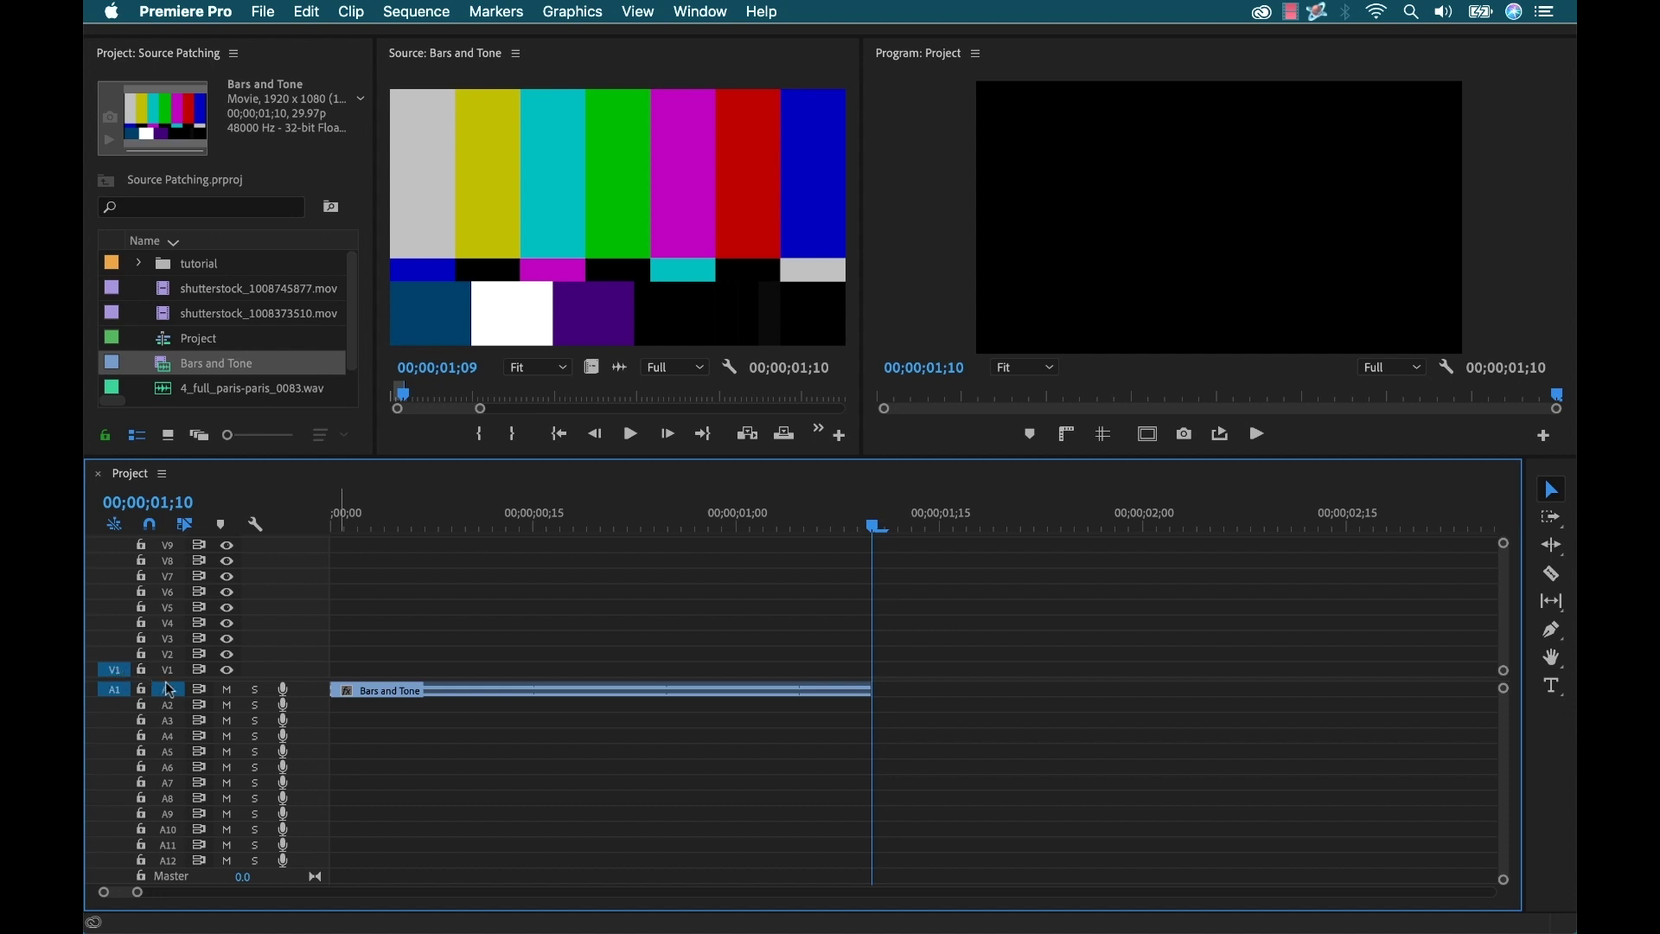
key(comma)
key(minus)
key(minus)
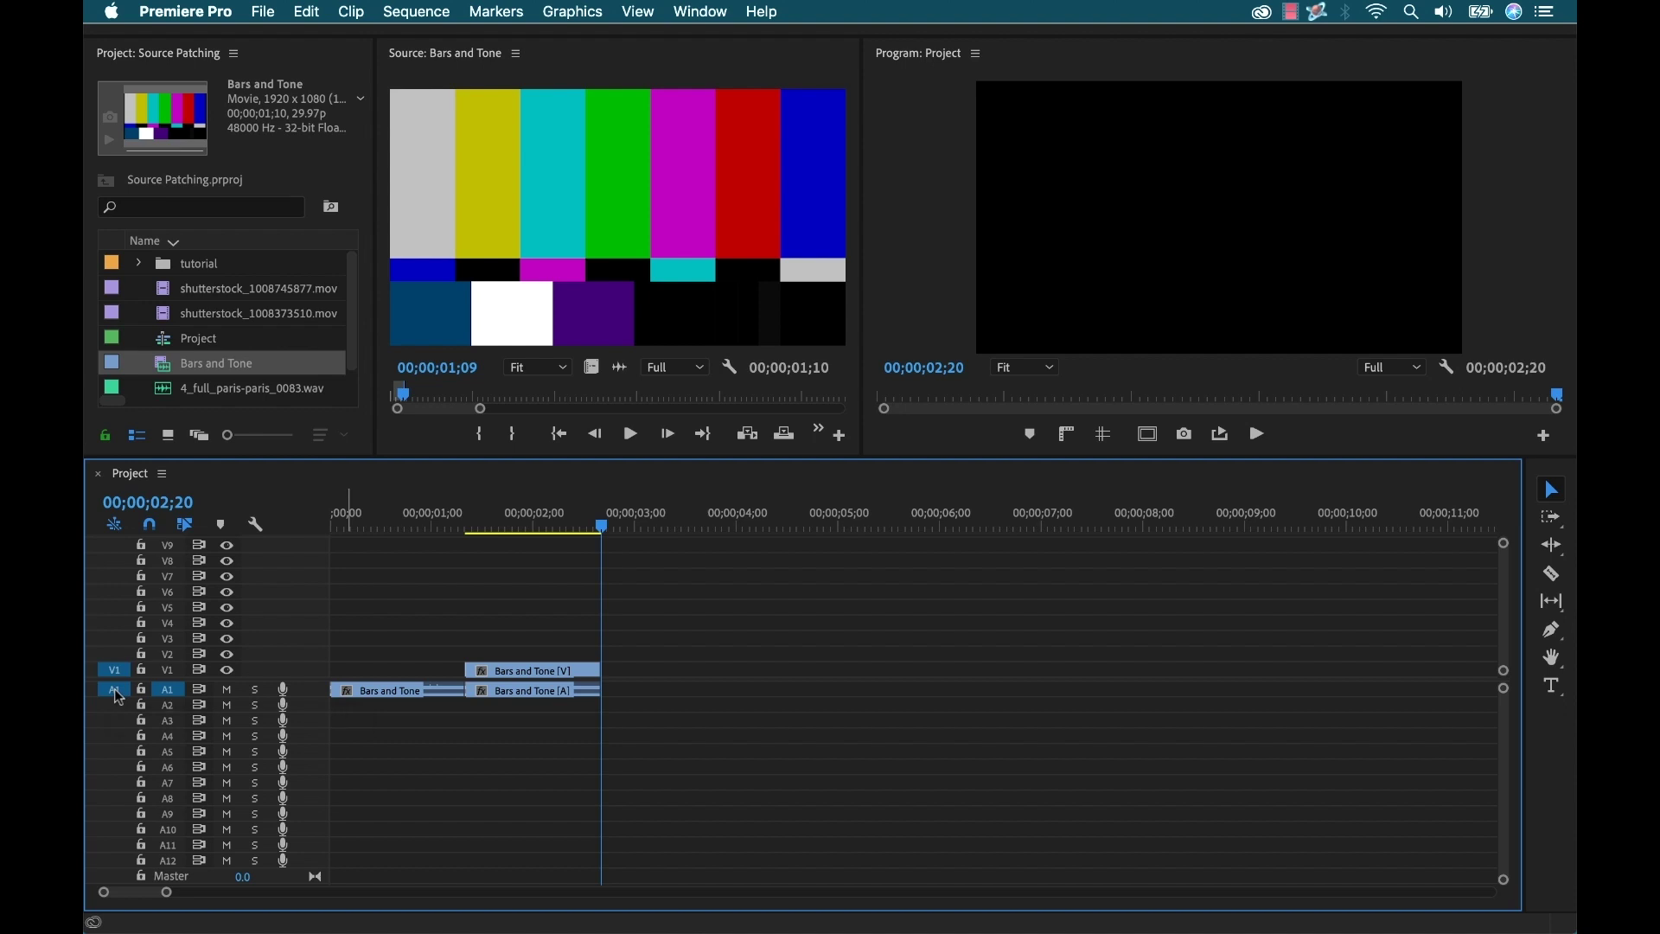
click(115, 721)
key(comma)
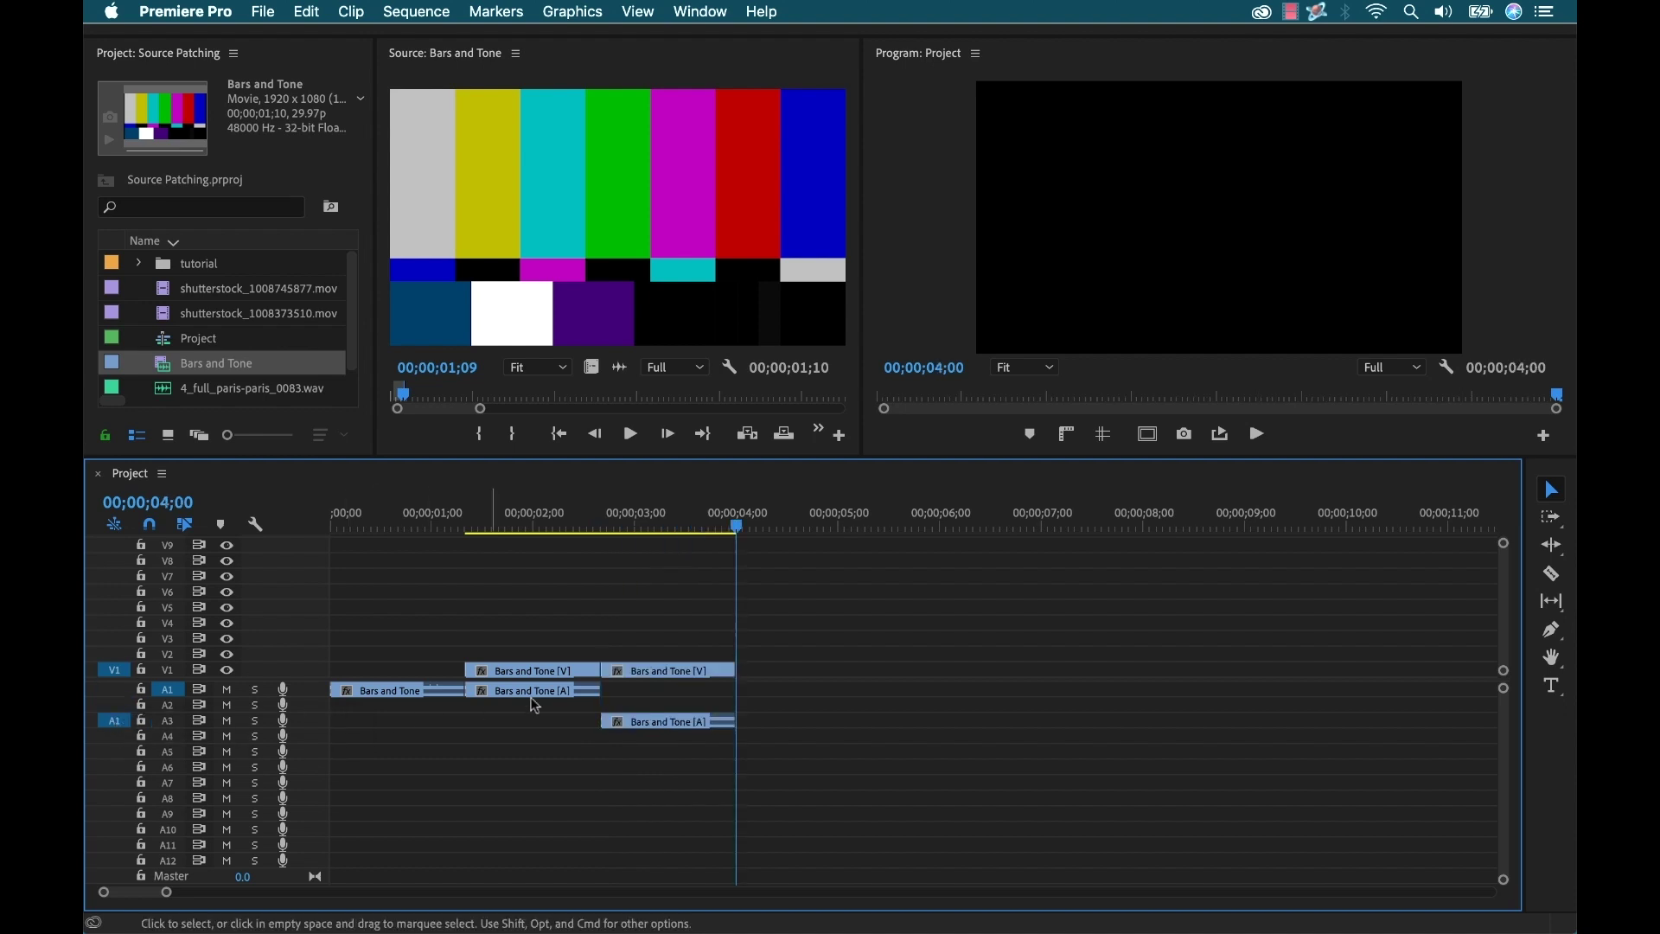
Step: Overwrite Bars and Tone on V4/A3, V4/A5, V4/A7, V2/A7 and video-only V2, then park the playhead at 2;07
click(118, 623)
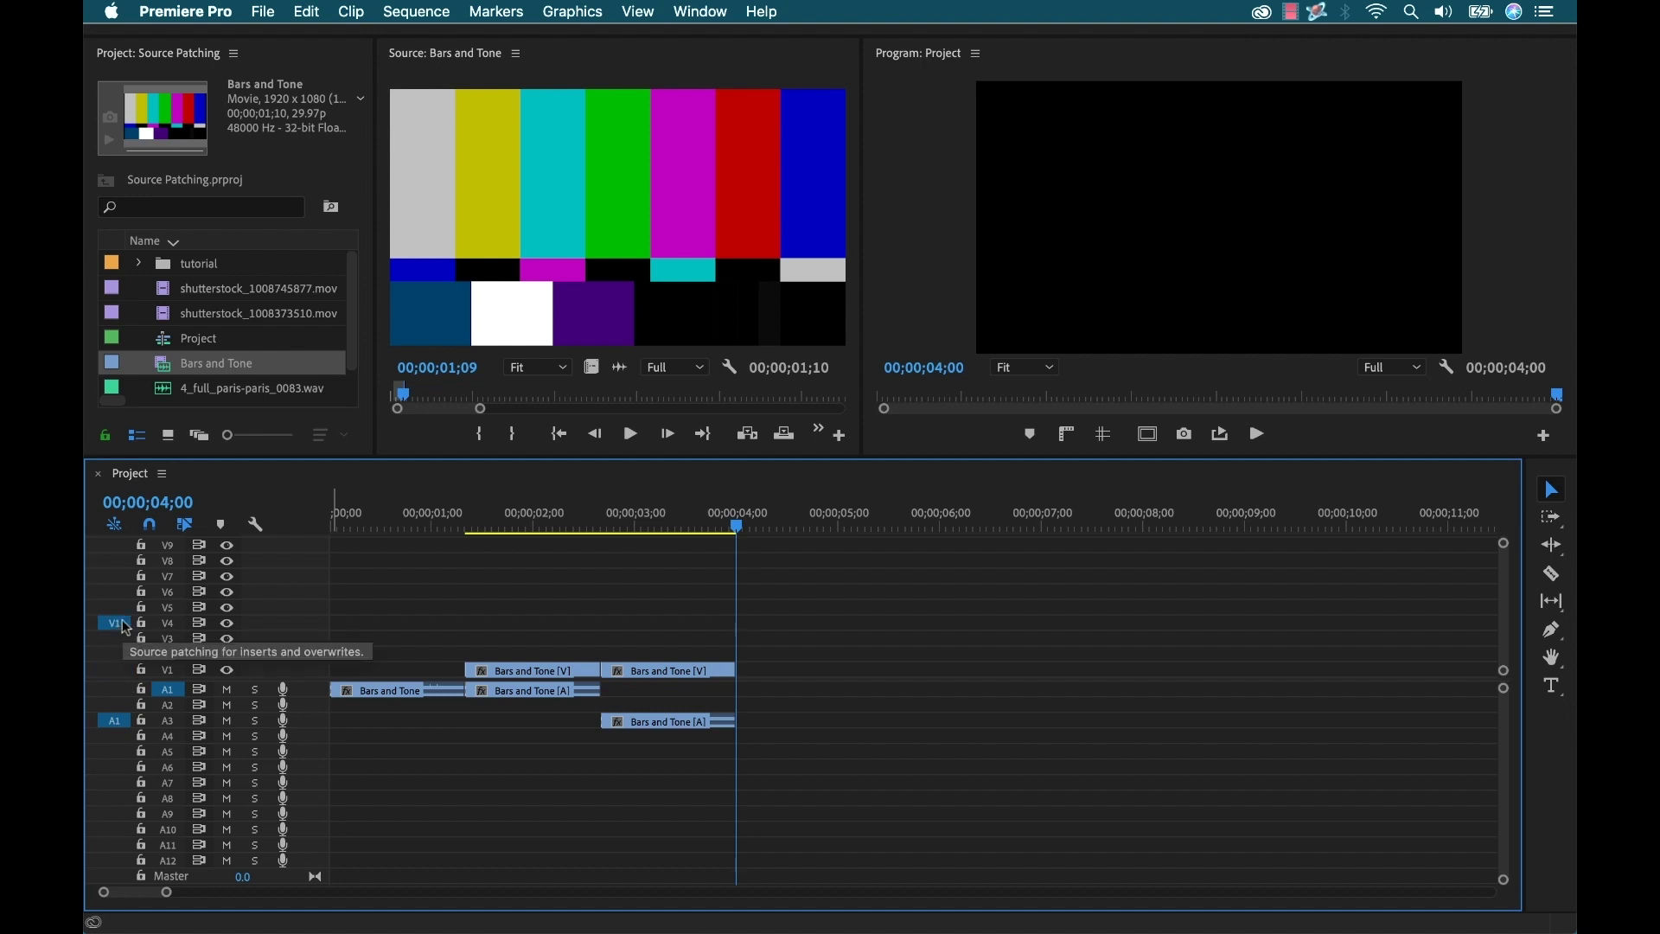
key(period)
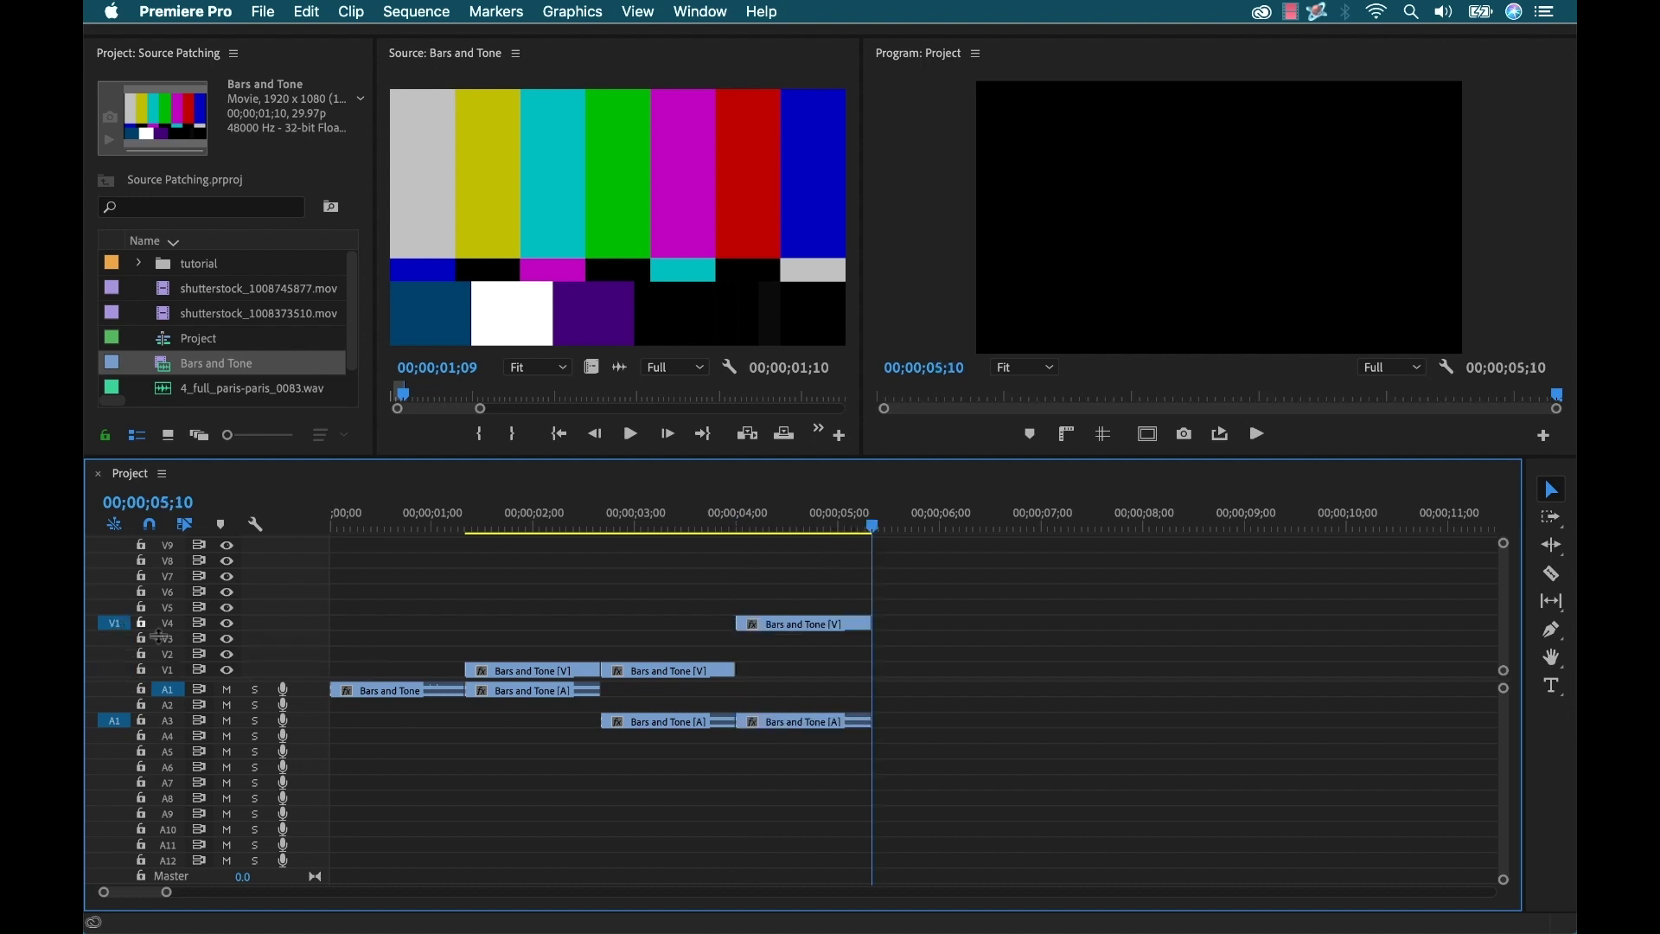
click(113, 751)
key(period)
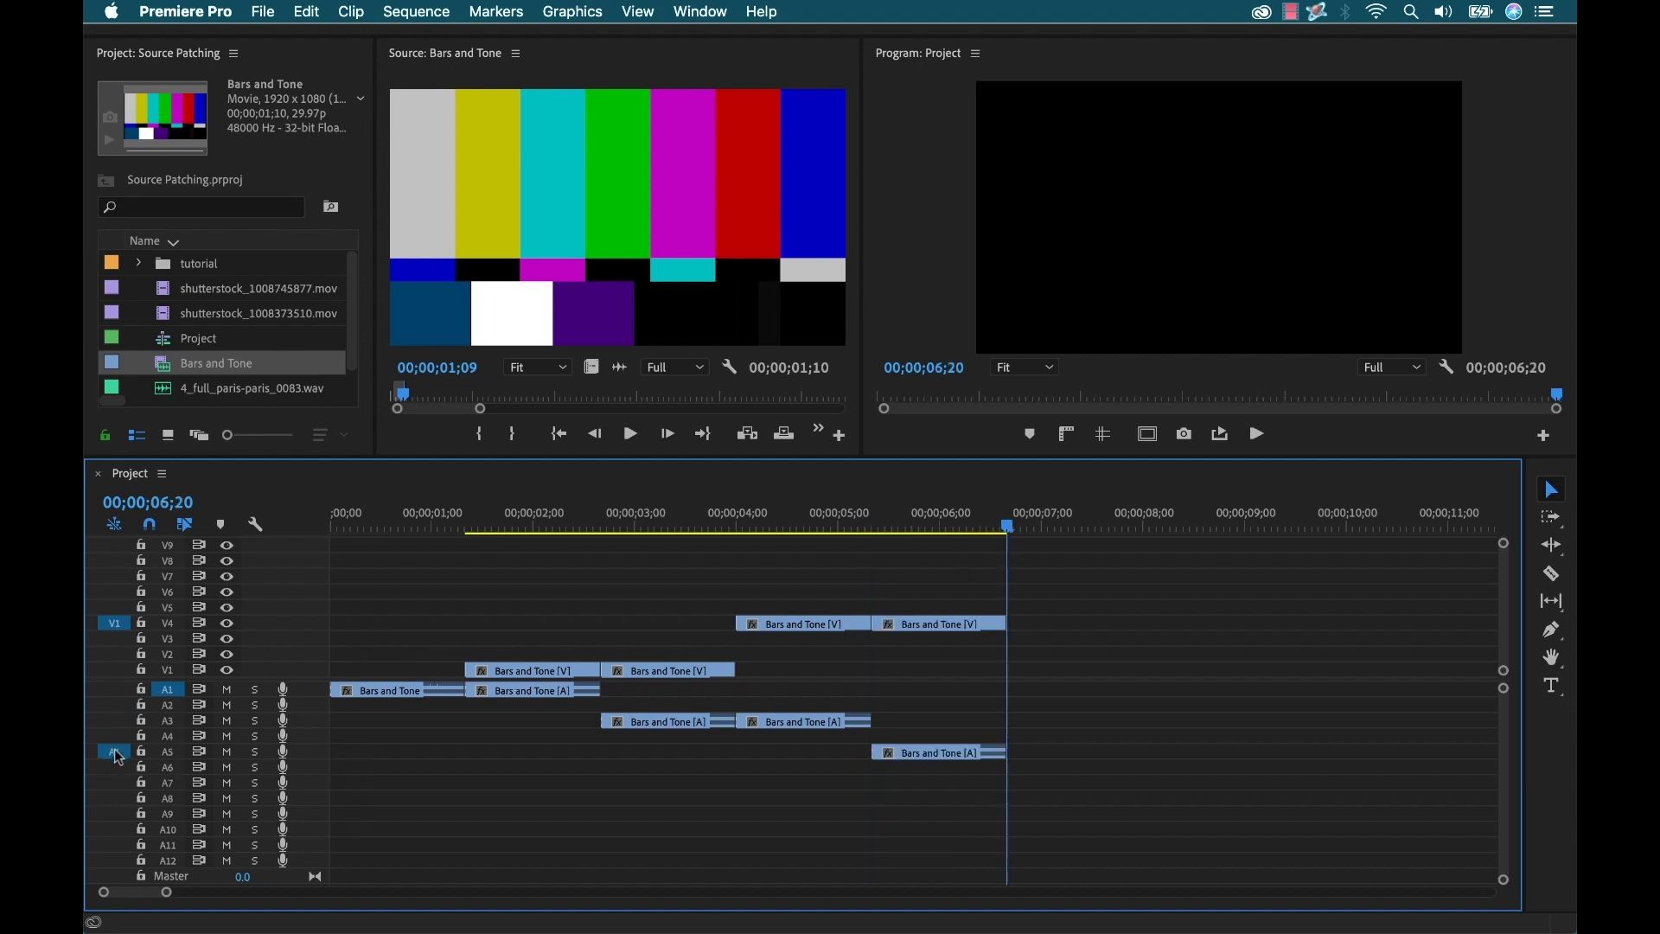
click(113, 783)
key(period)
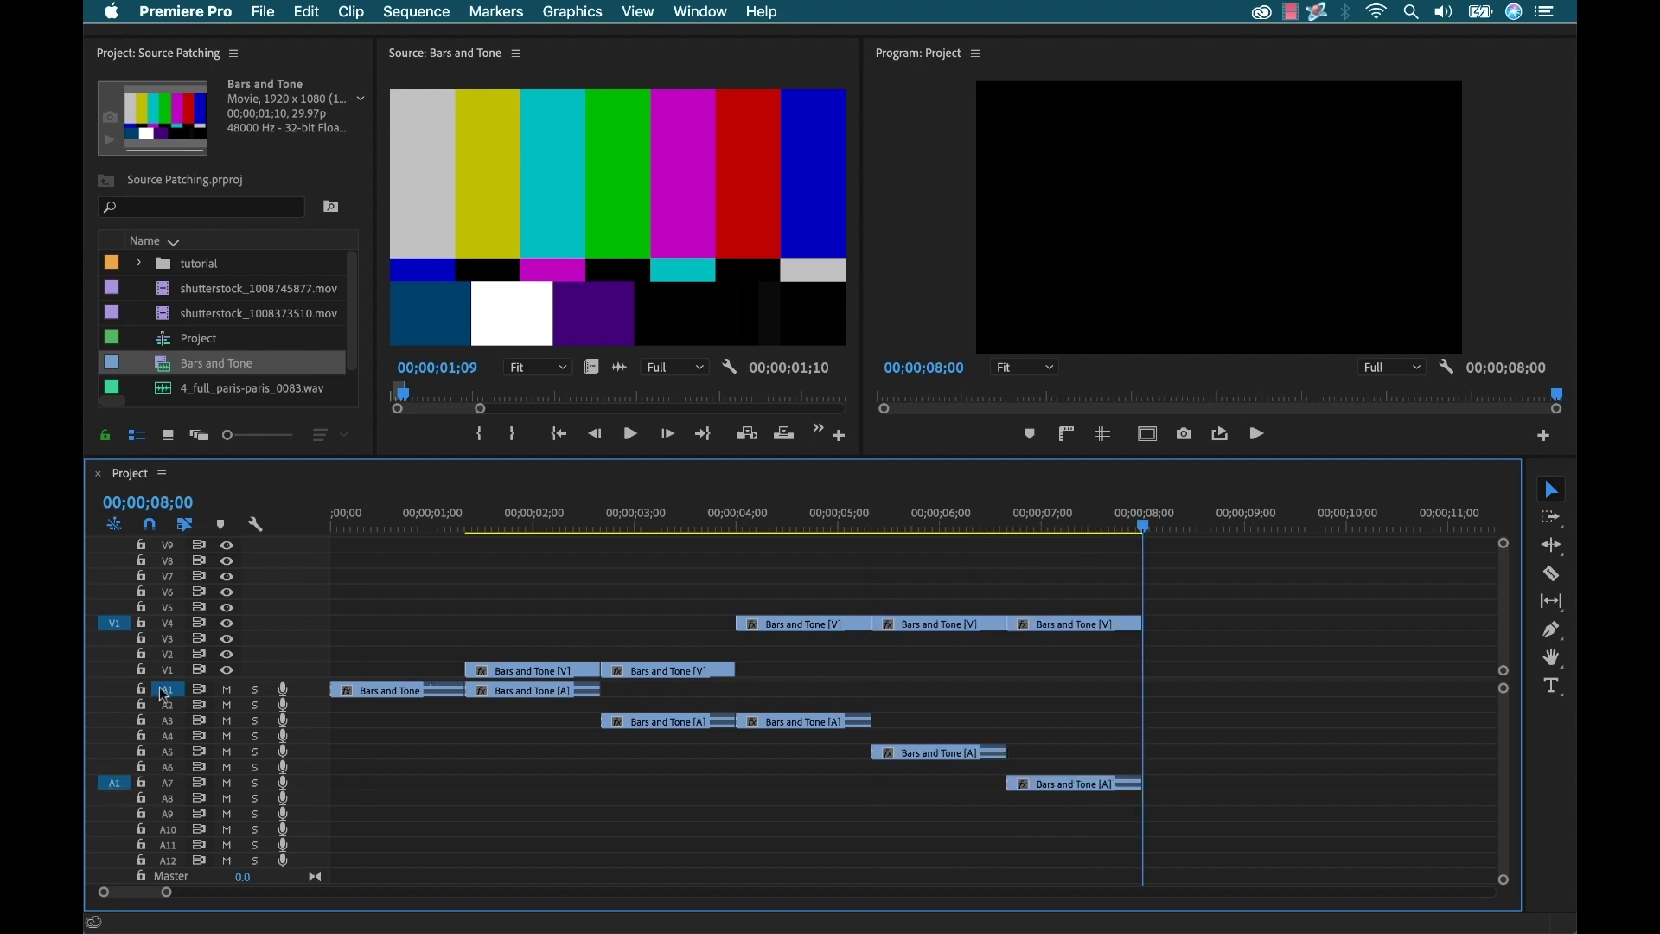
click(113, 655)
key(period)
click(113, 782)
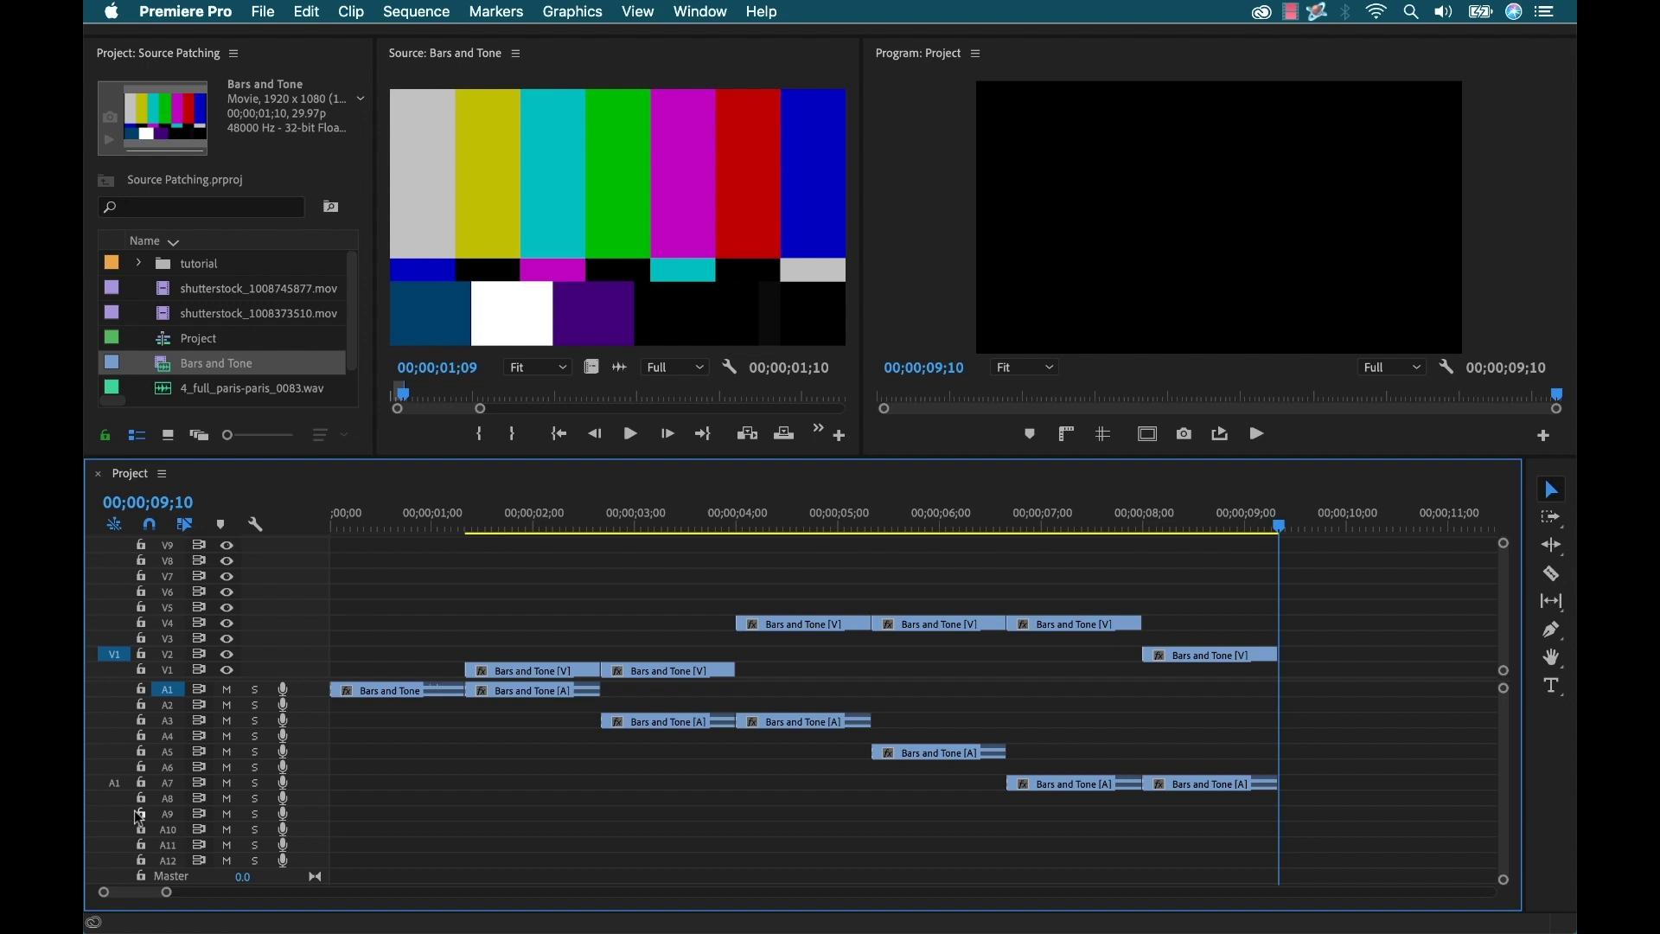
key(period)
click(1048, 518)
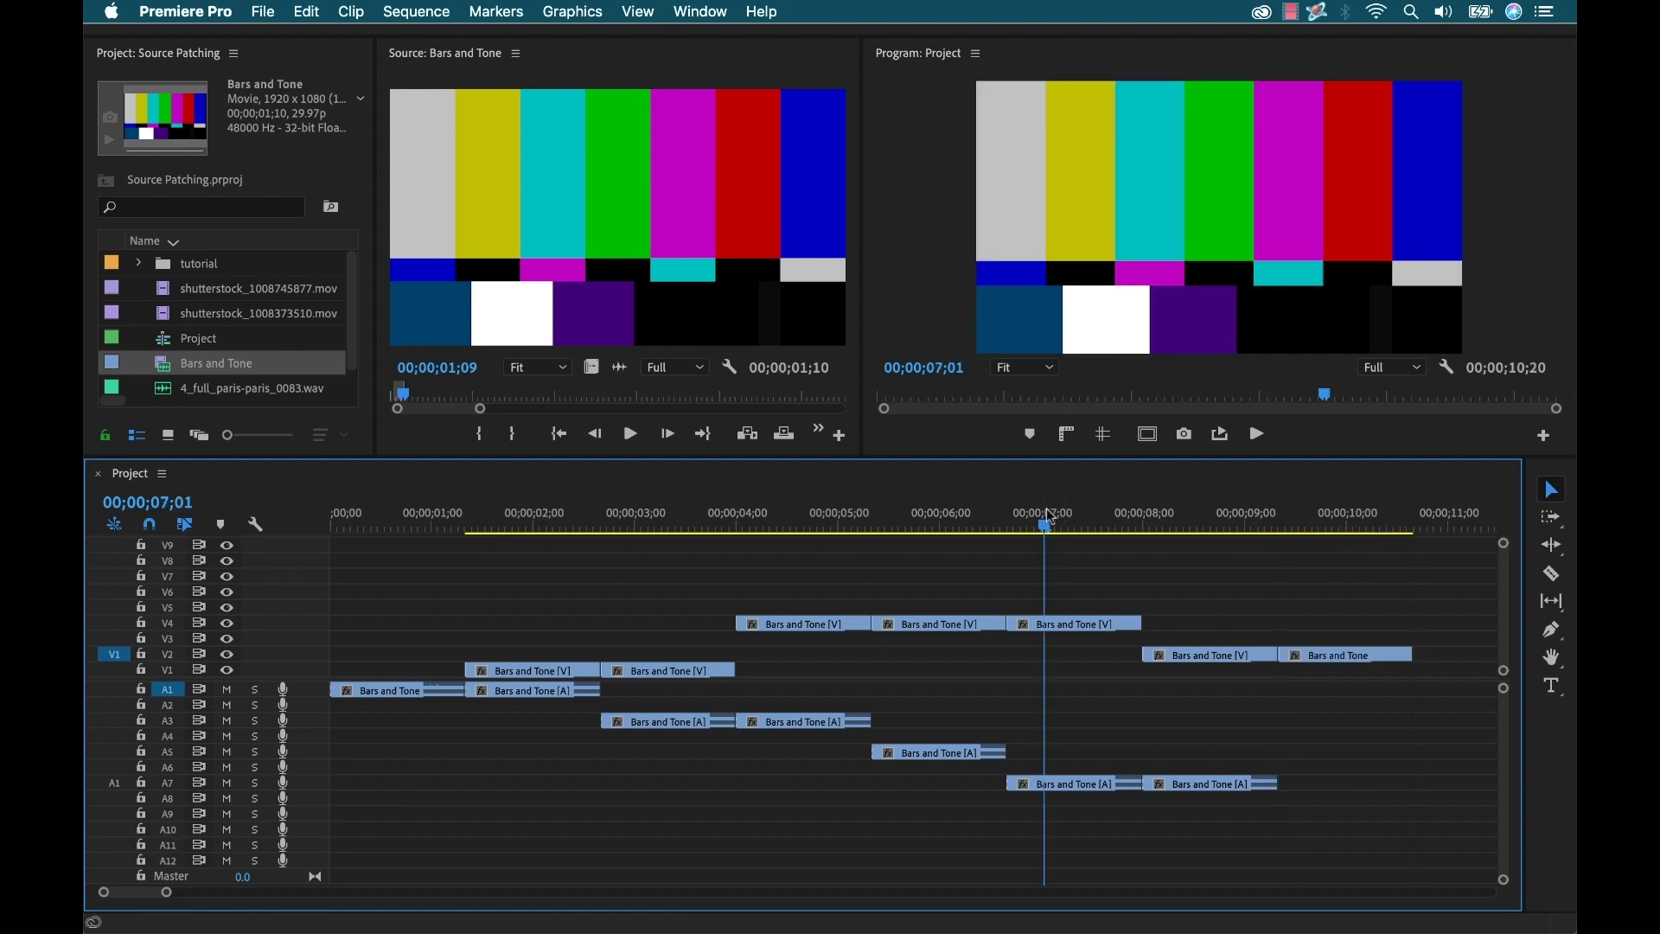
click(557, 517)
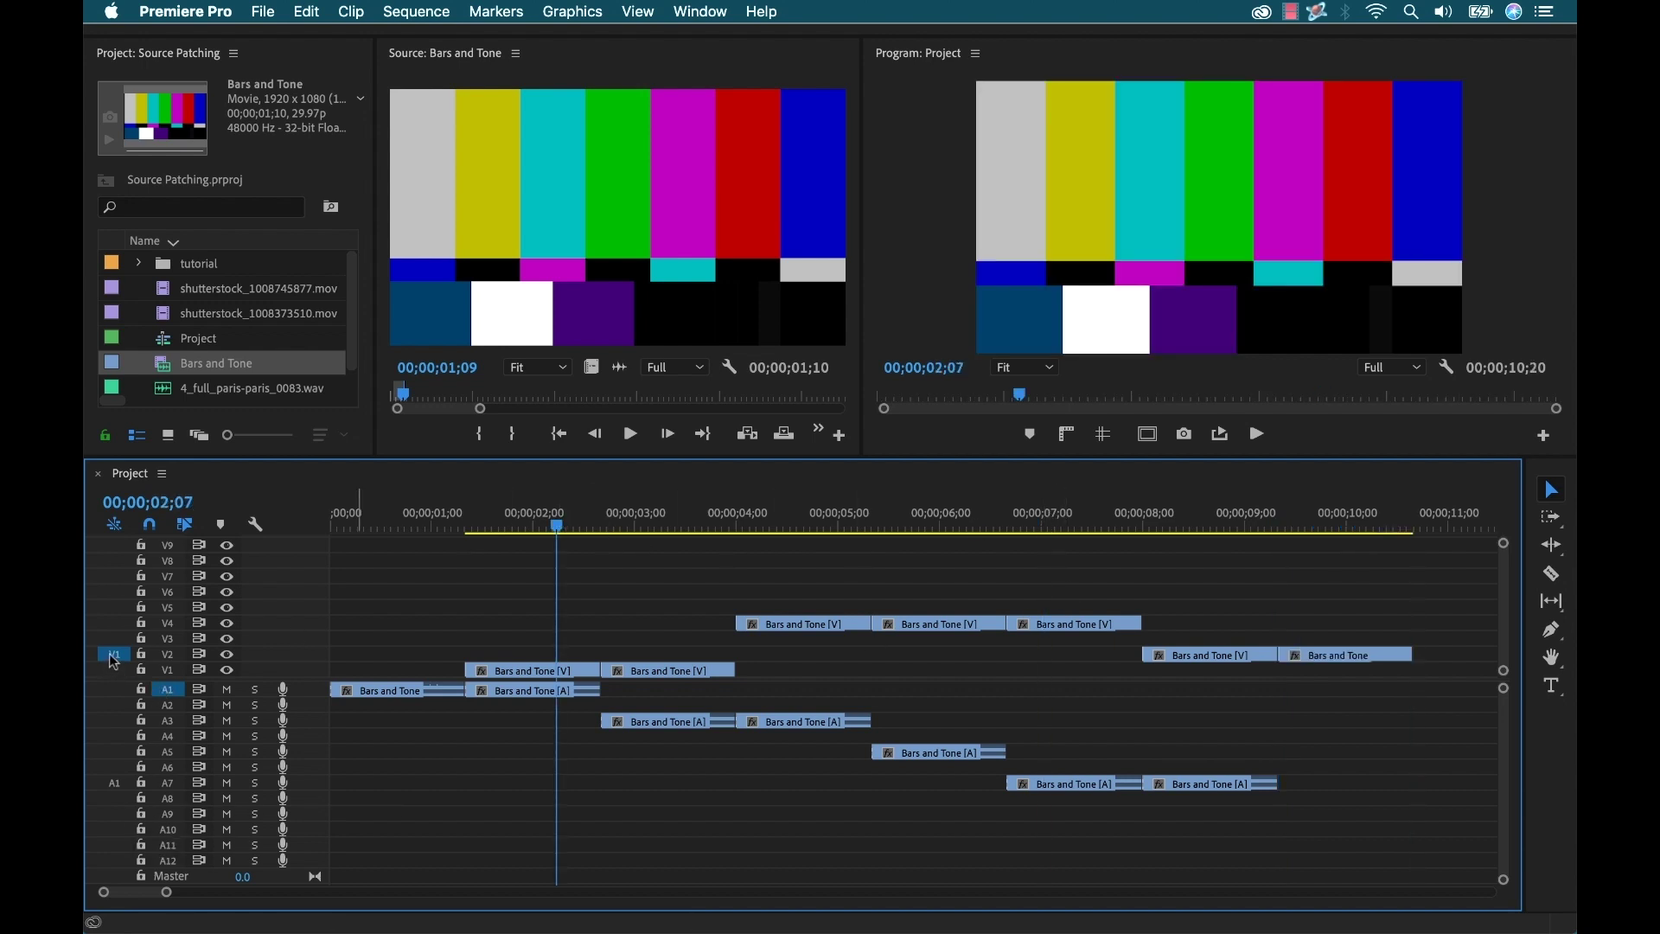
Step: Return the audio patch to A1, turn off the V1 and A1 source patches, and insert a gap at 2;07
drag(115, 783, 115, 670)
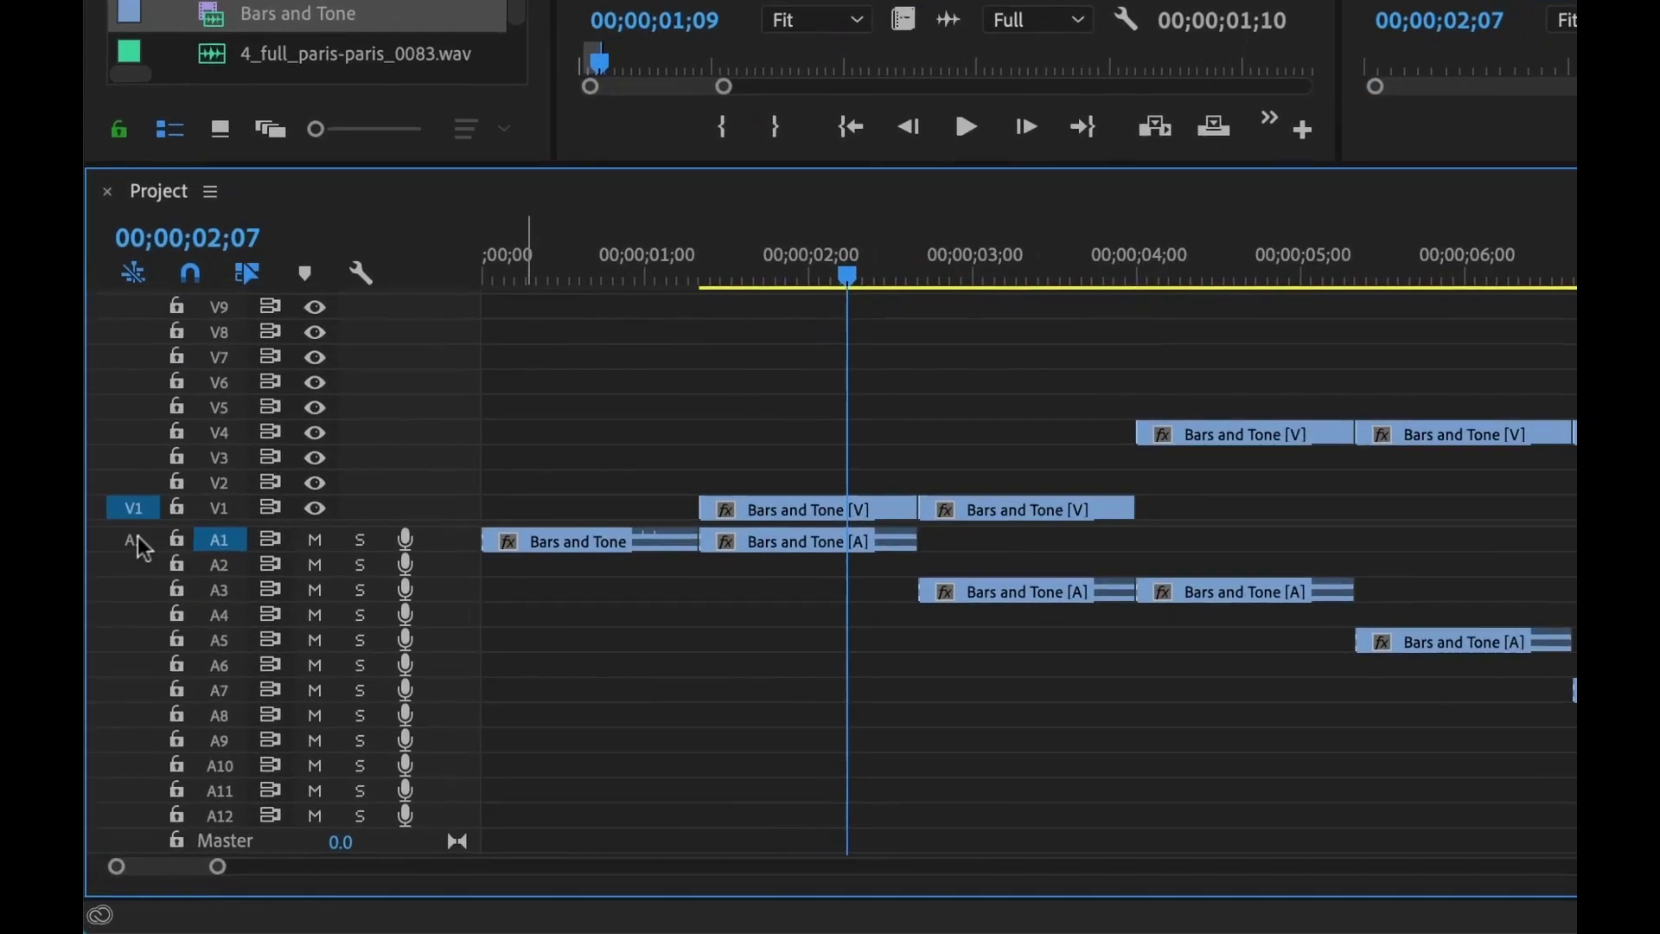
click(144, 529)
click(144, 496)
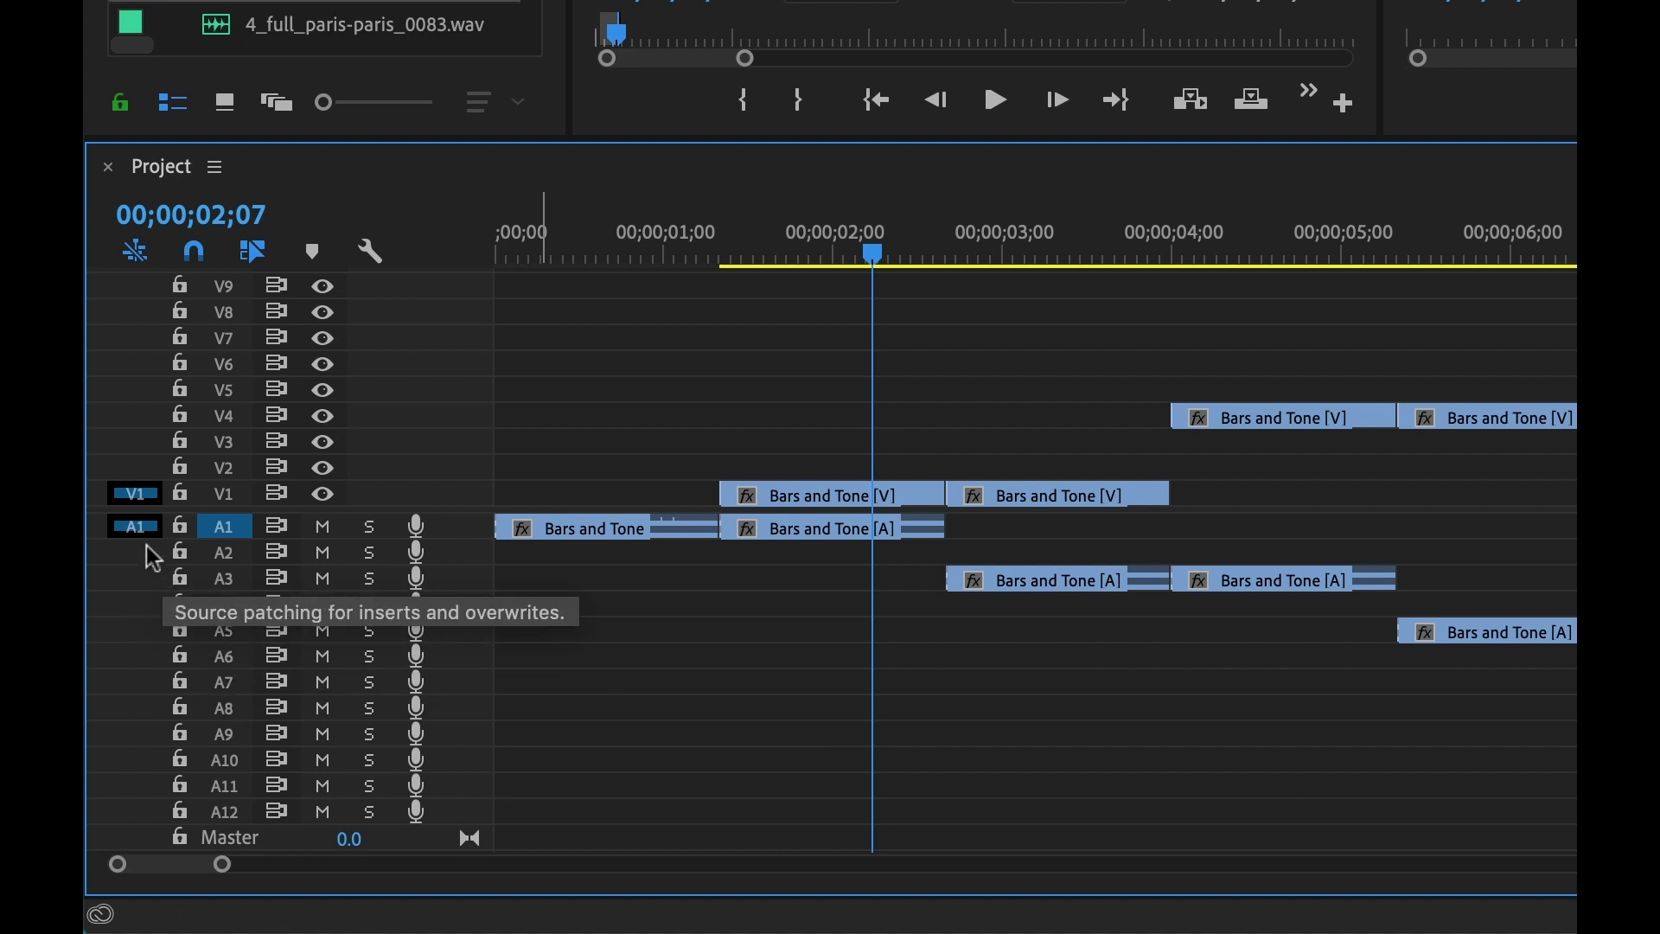
key(comma)
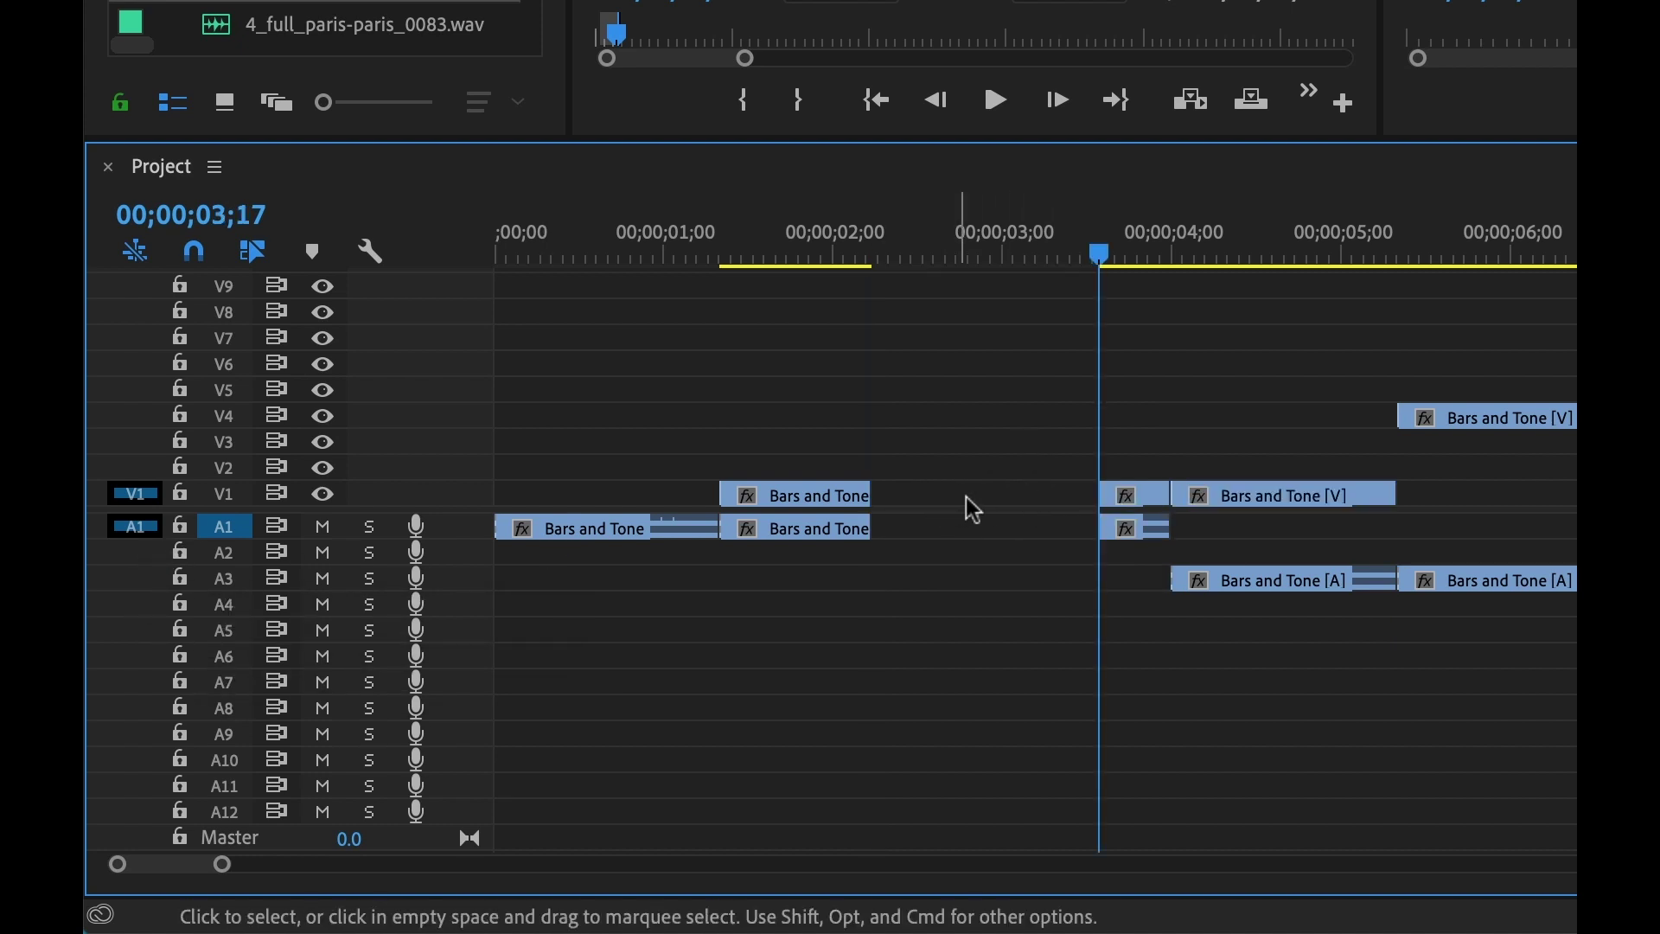